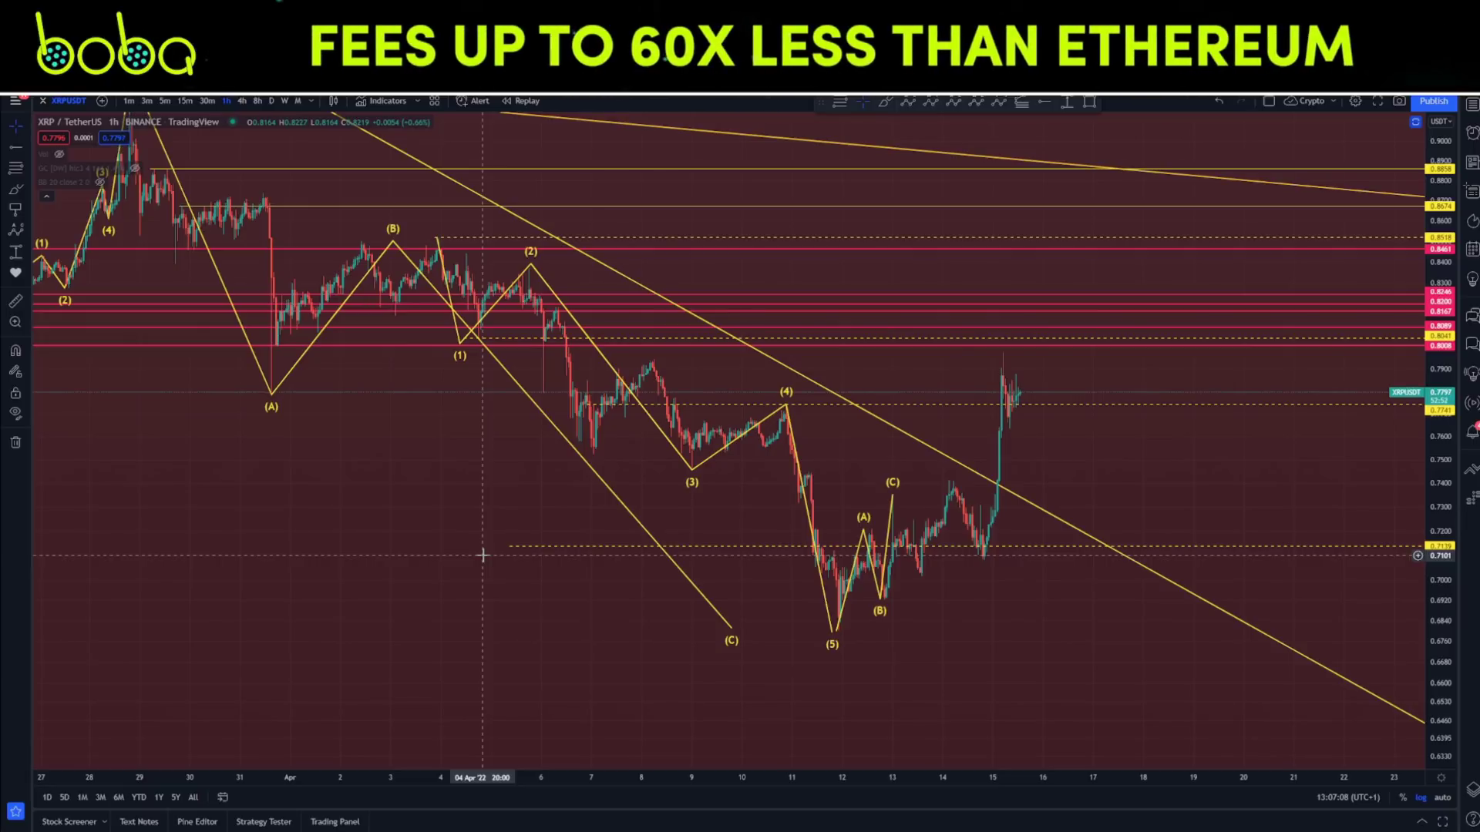
# Step: Examine the hourly XRP wave counts from the March peak through the April low and the projected path beyond
pyautogui.scroll(-5, 545, 505)
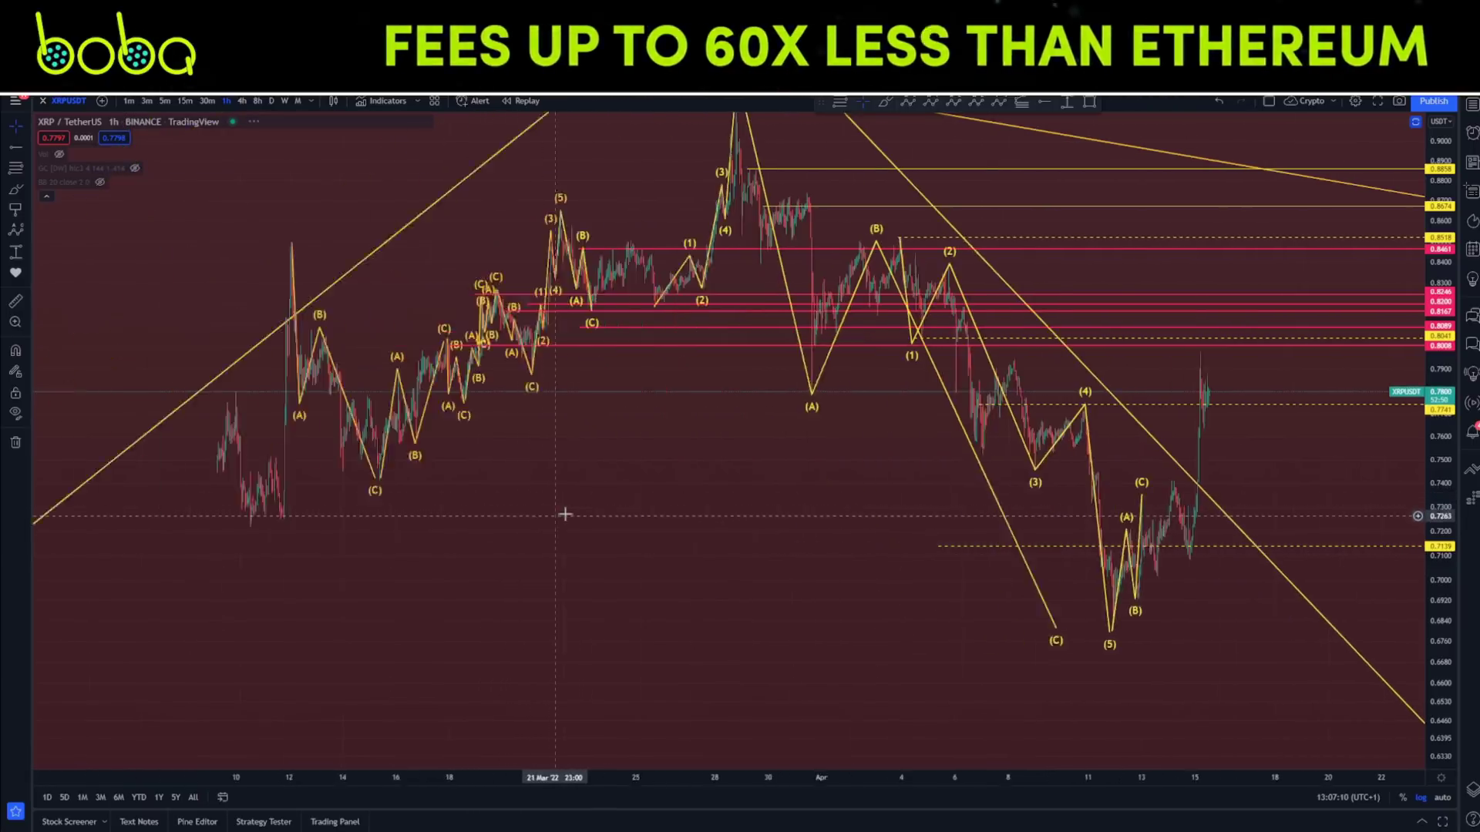
pyautogui.moveTo(819, 488); pyautogui.dragTo(692, 524)
pyautogui.moveTo(1440, 301); pyautogui.dragTo(1440, 478)
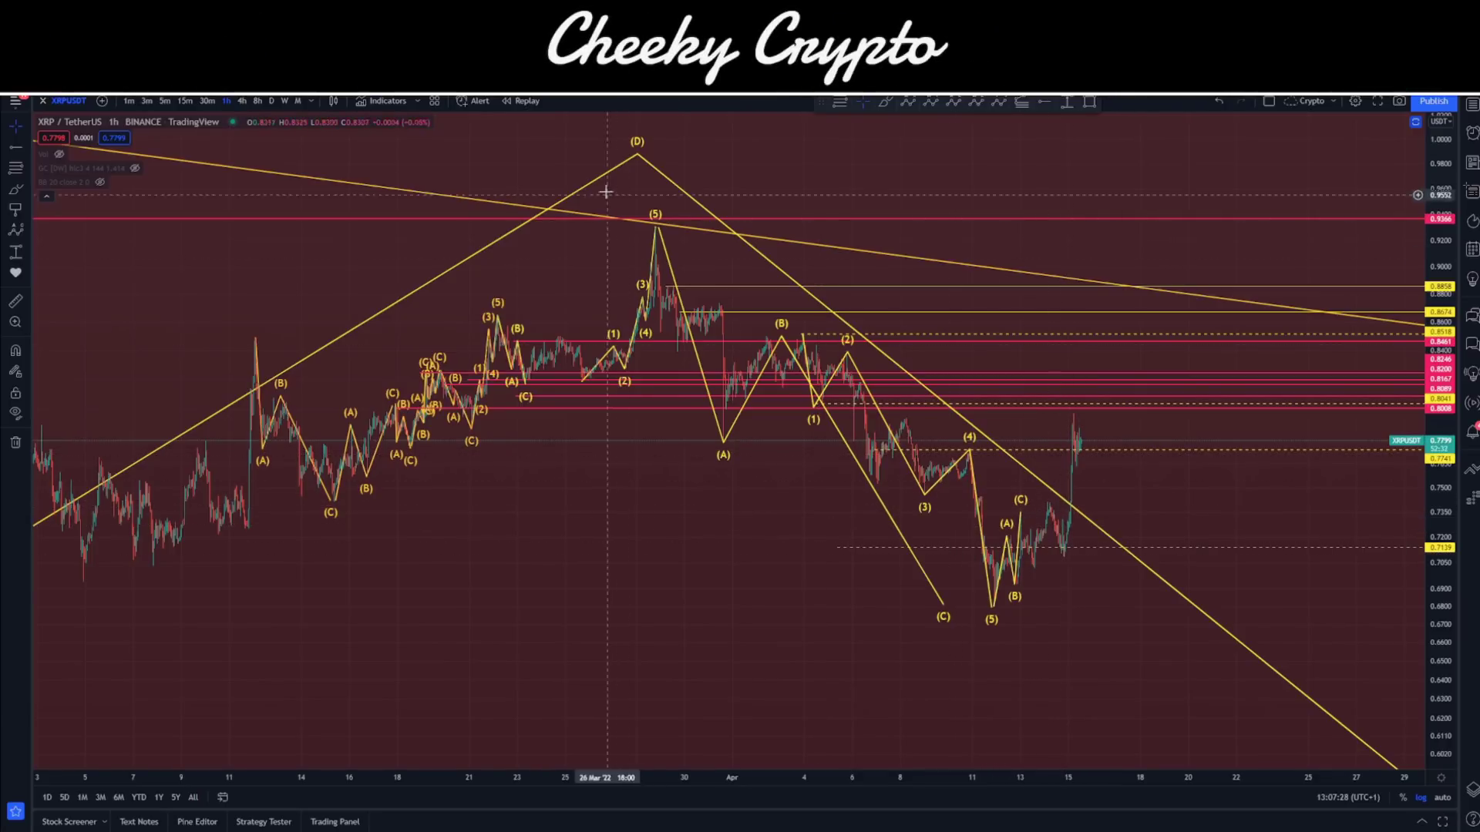
pyautogui.click(641, 283)
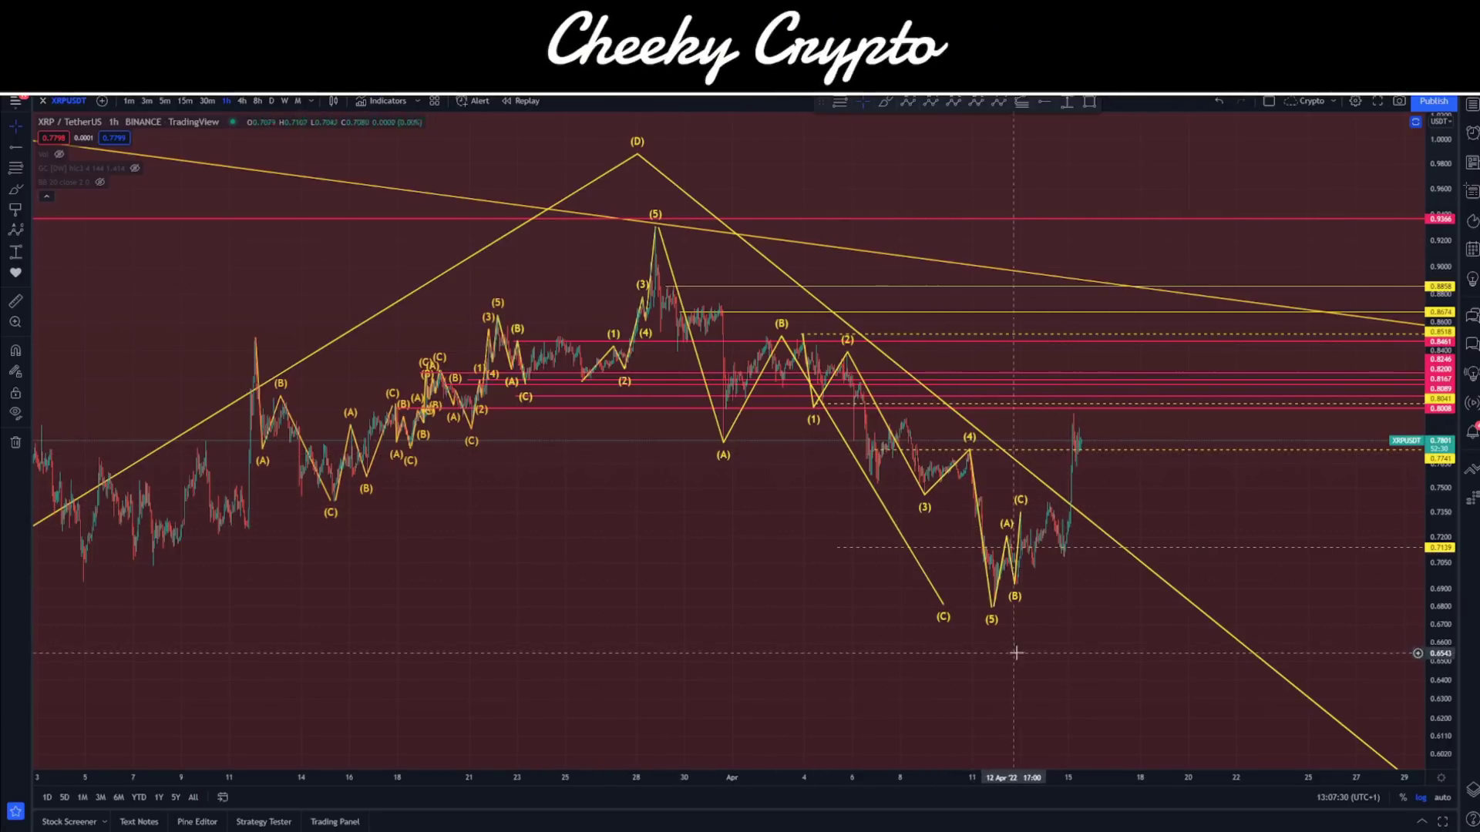
pyautogui.moveTo(1006, 654); pyautogui.dragTo(816, 645)
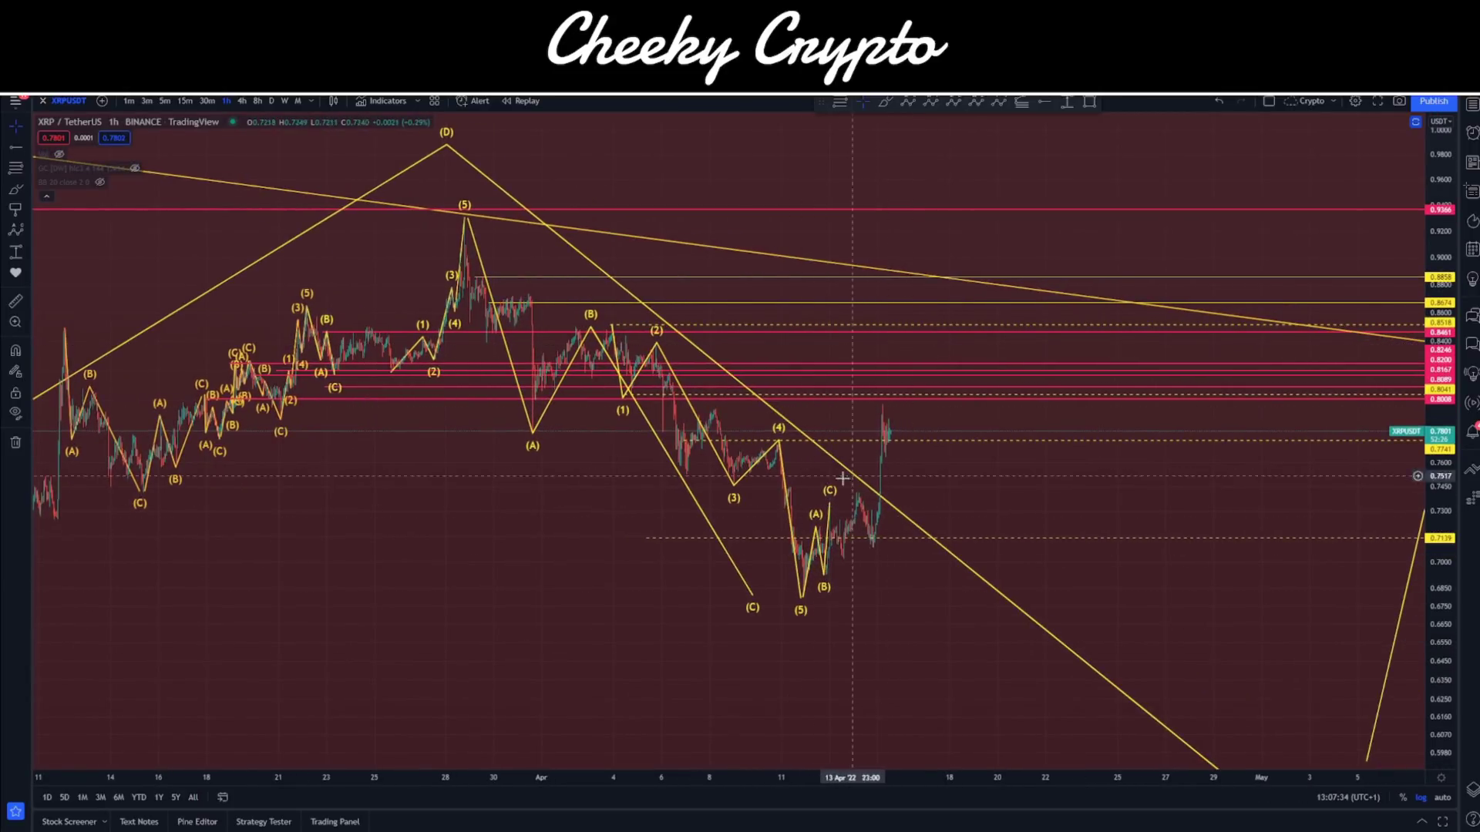
pyautogui.moveTo(927, 483); pyautogui.dragTo(753, 308)
pyautogui.moveTo(812, 508); pyautogui.dragTo(664, 619)
pyautogui.scroll(-3, 931, 661)
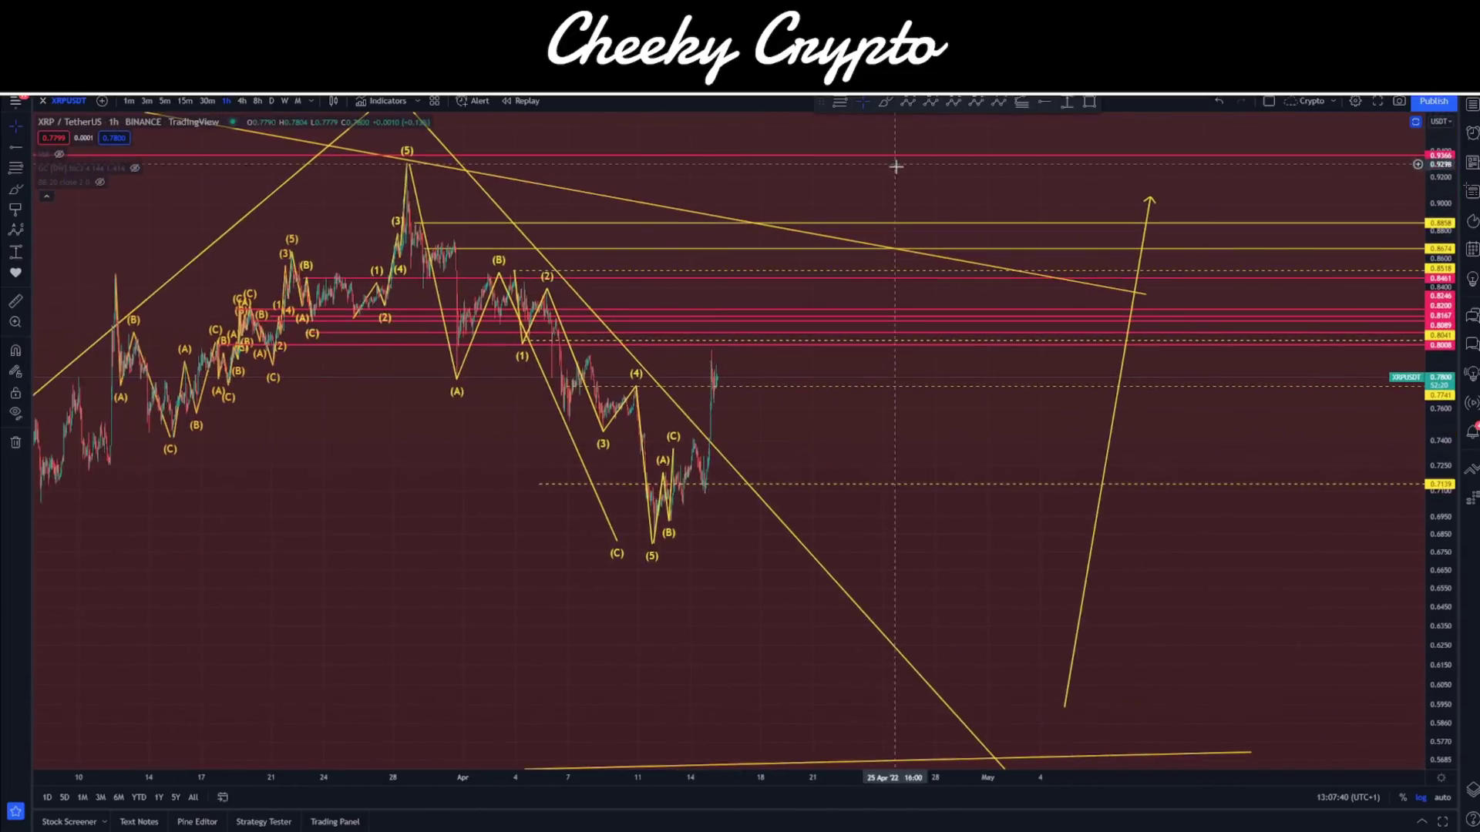
# Step: Draw an ABC correction from the late-March peak with A at about 0.68, B at about 0.8467 and C in early May
pyautogui.click(908, 102)
pyautogui.click(391, 192)
pyautogui.click(544, 542)
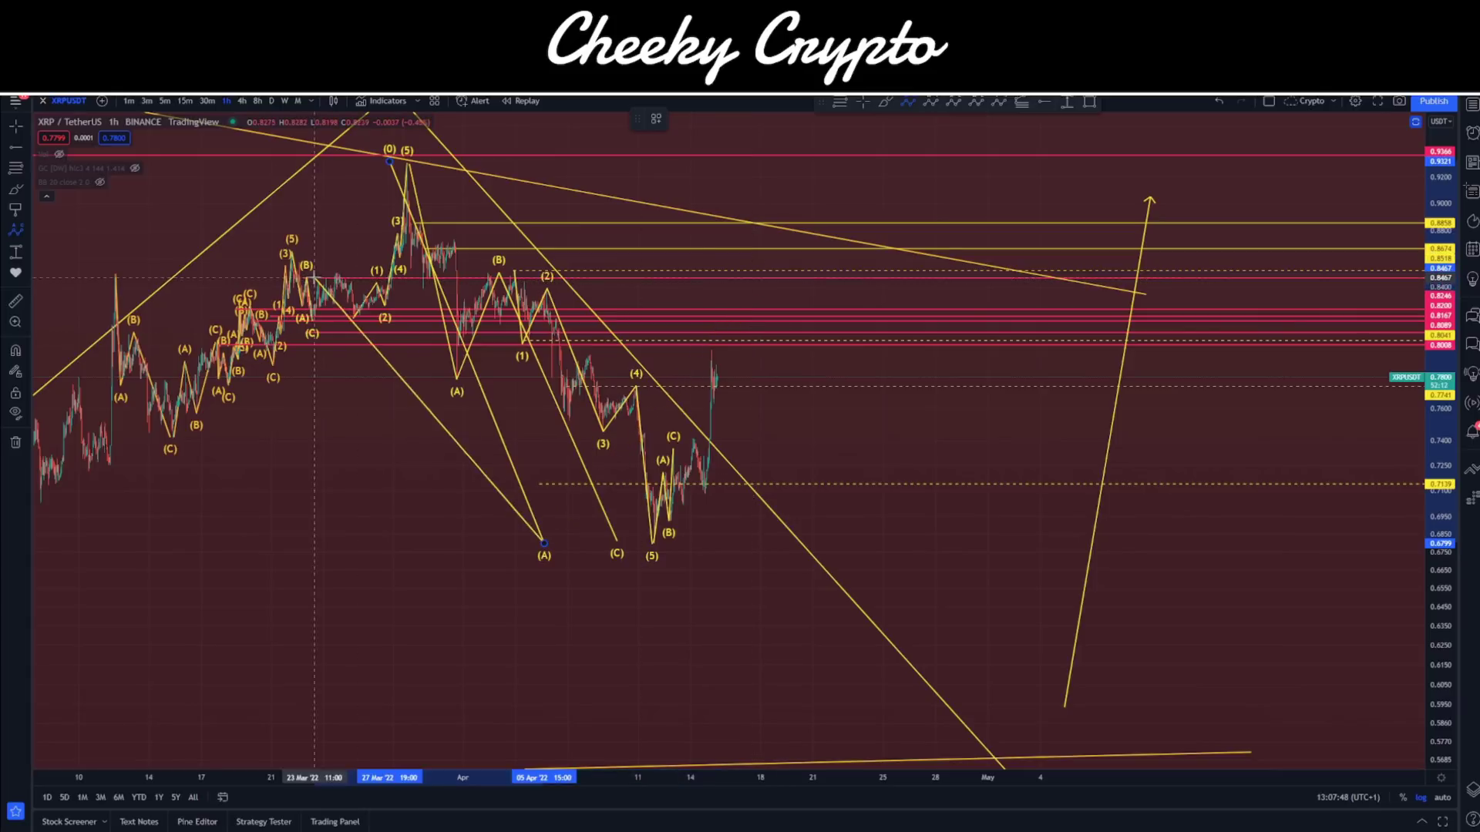
pyautogui.click(753, 276)
pyautogui.click(1012, 685)
pyautogui.click(1046, 593)
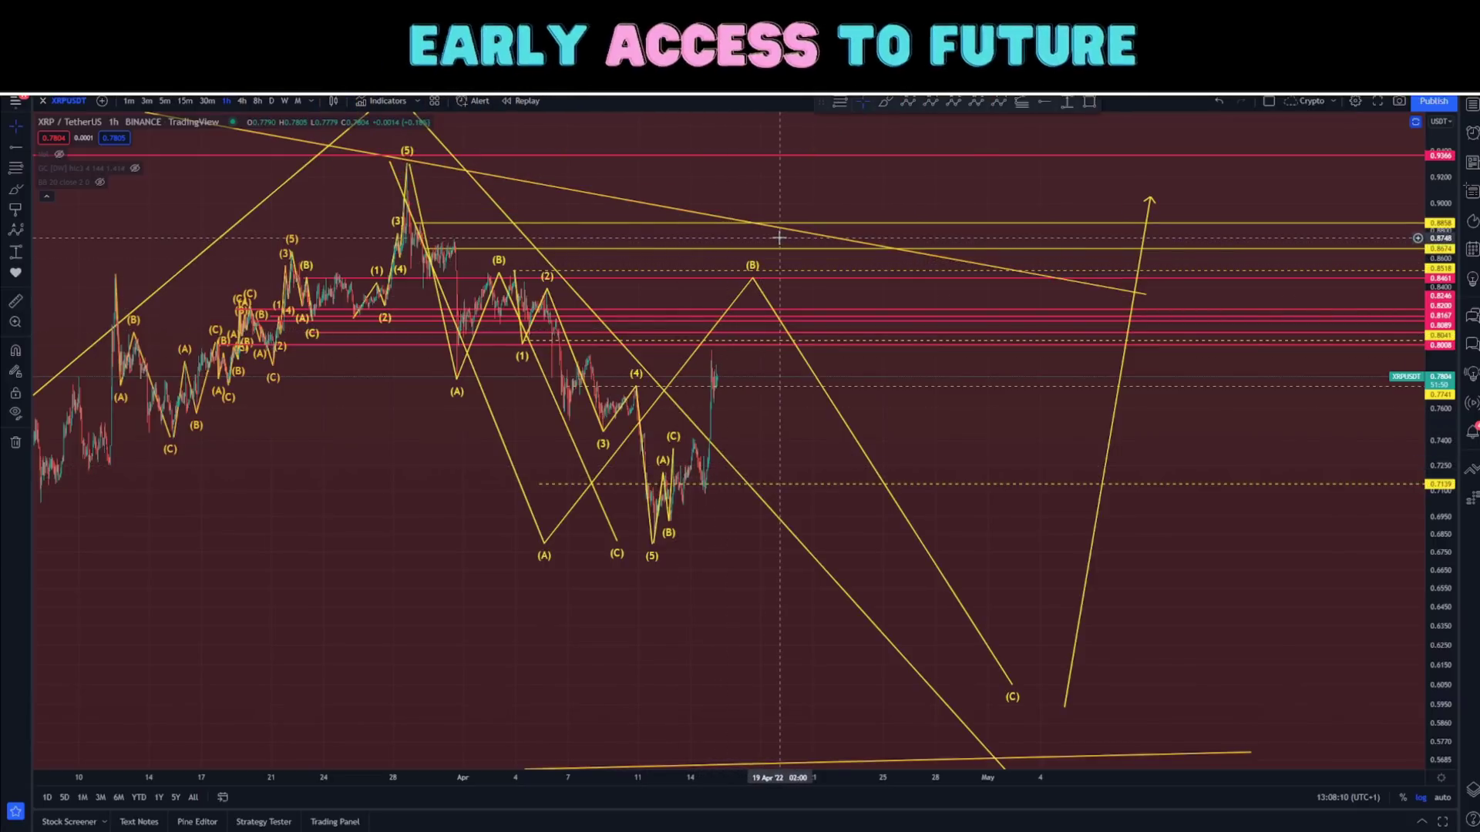
# Step: Delete the large ABC correction starting at the late-March peak
pyautogui.click(761, 295)
pyautogui.press('Delete')
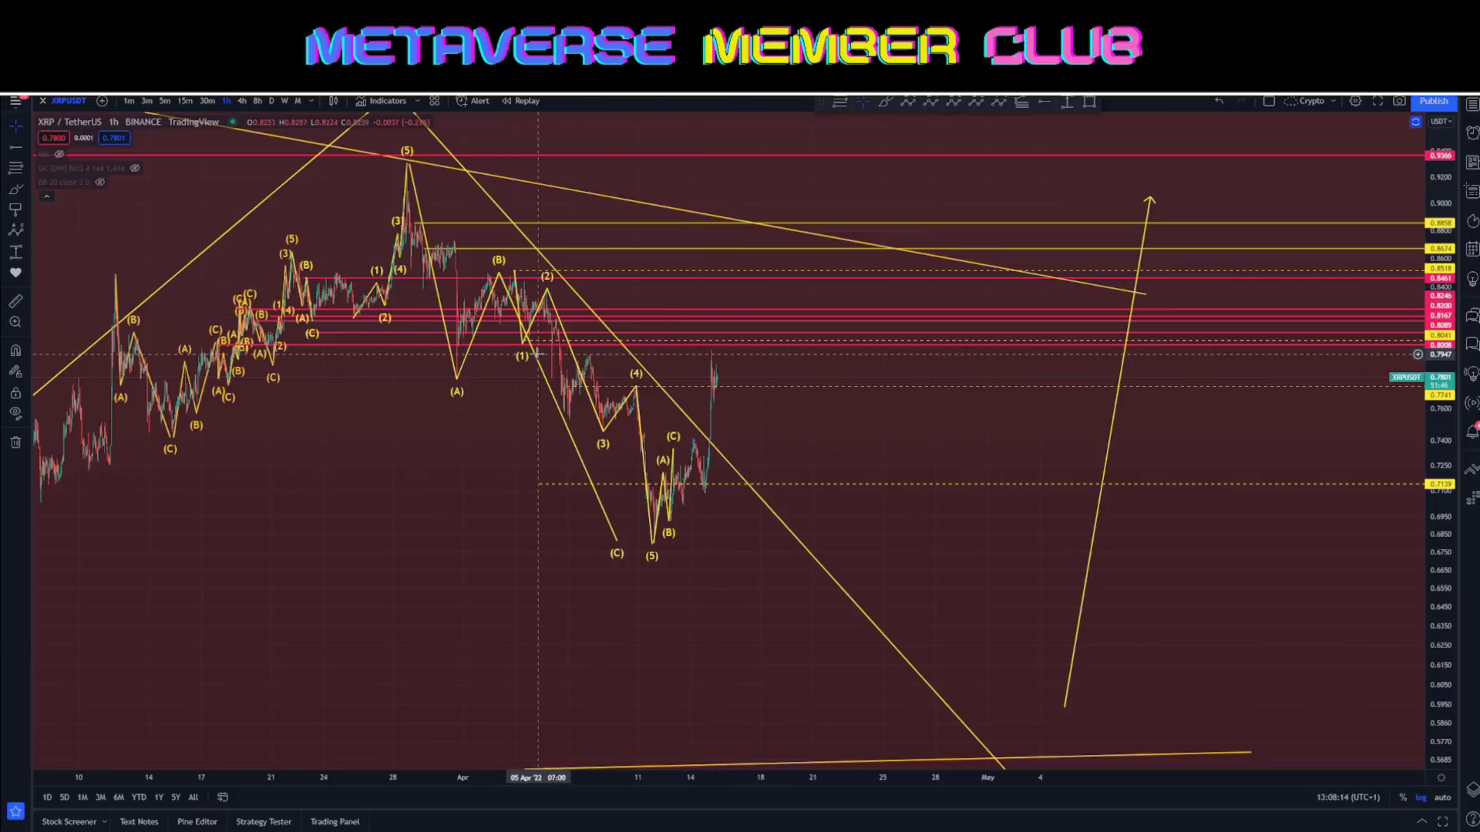
pyautogui.press('Delete')
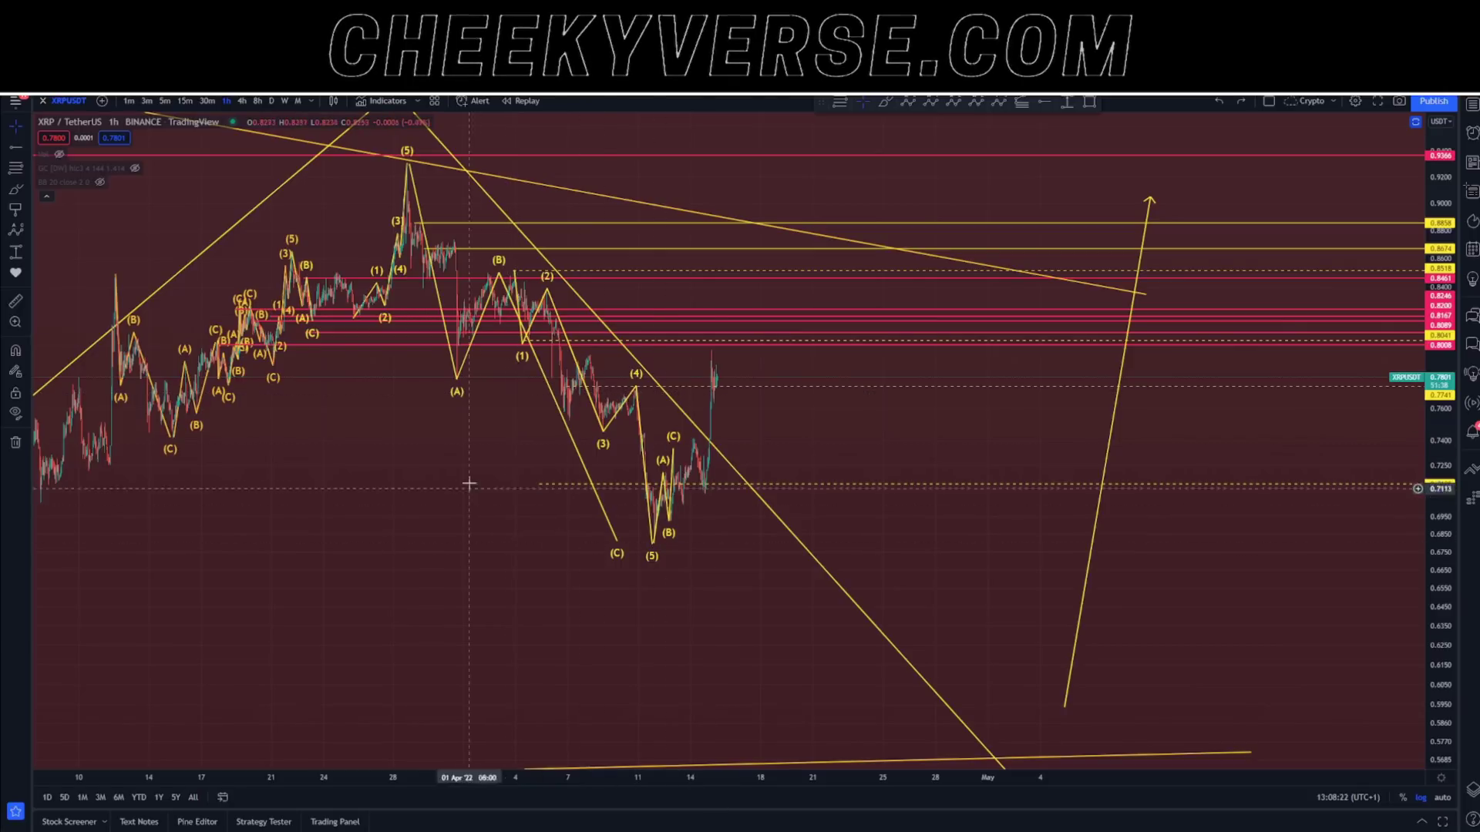
# Step: Switch the chart to the daily timeframe and frame the ABCDE pattern spanning 2021 to 2022
pyautogui.moveTo(826, 437); pyautogui.dragTo(865, 438)
pyautogui.click(270, 101)
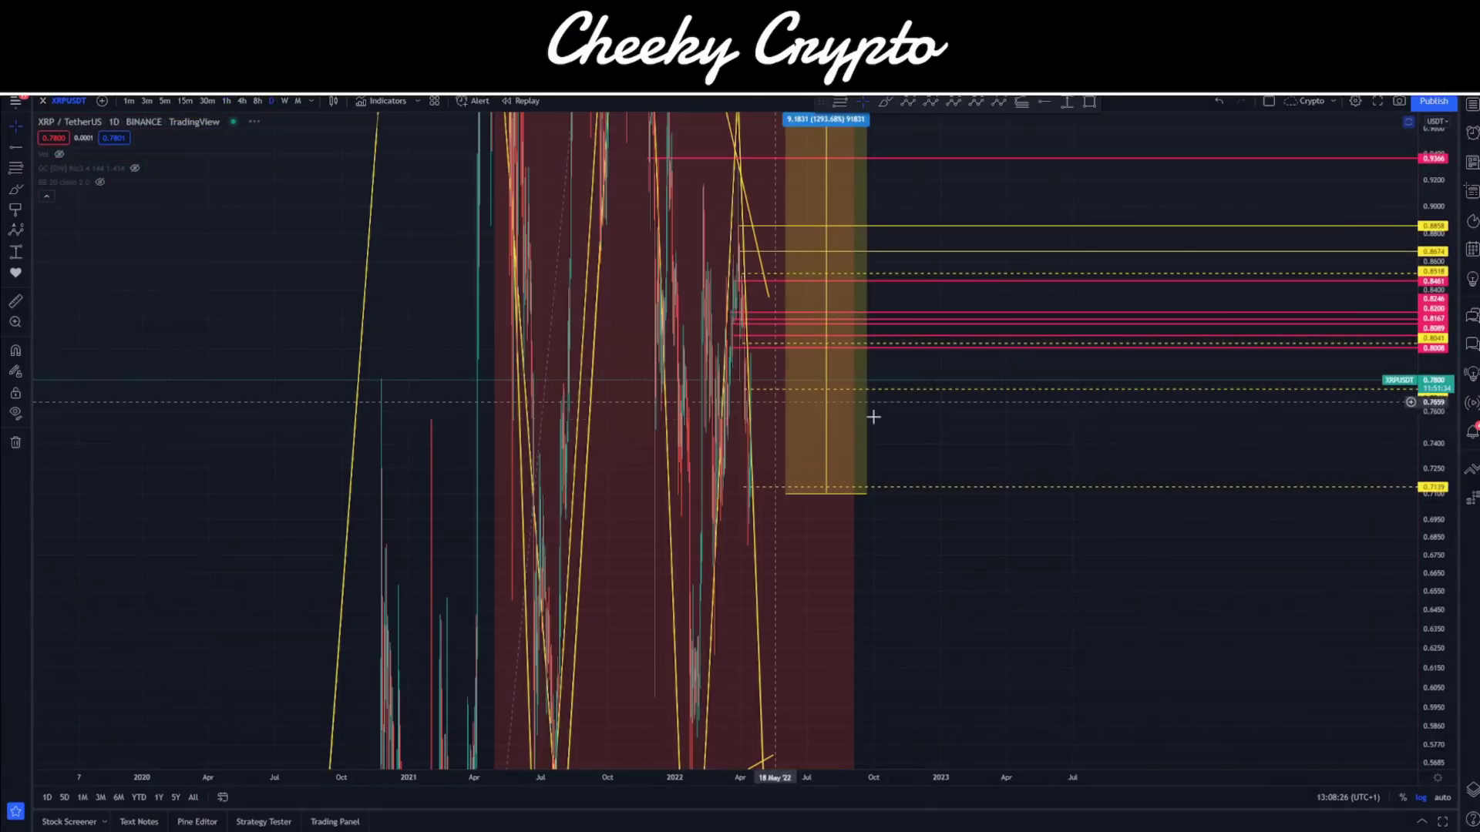
pyautogui.moveTo(1432, 698); pyautogui.dragTo(1432, 770)
pyautogui.moveTo(990, 497); pyautogui.dragTo(1281, 492)
pyautogui.scroll(4, 1034, 490)
pyautogui.moveTo(1001, 619); pyautogui.dragTo(951, 646)
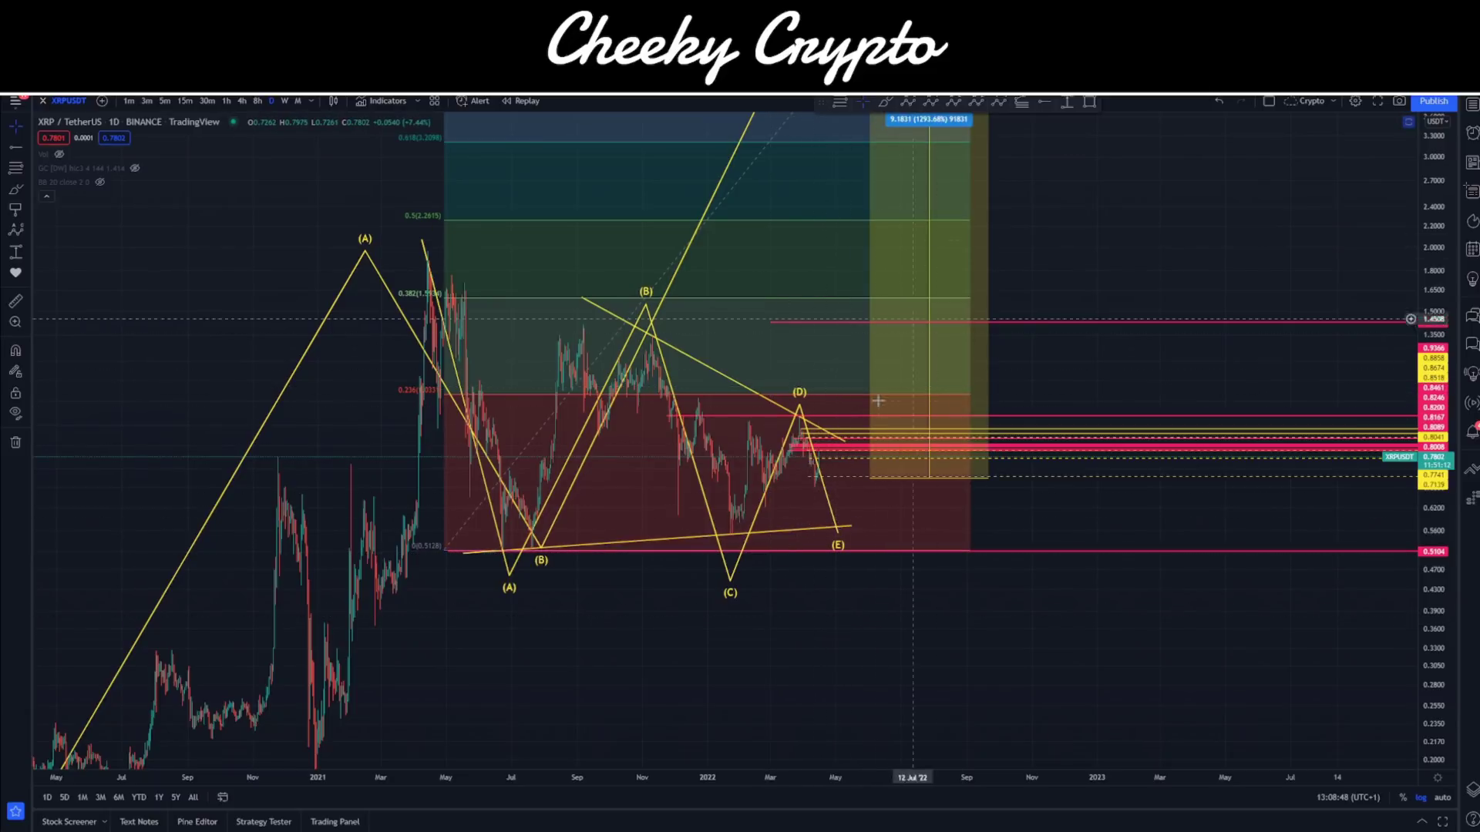
pyautogui.scroll(3, 614, 562)
pyautogui.moveTo(578, 570); pyautogui.dragTo(987, 544)
pyautogui.scroll(3, 925, 617)
pyautogui.moveTo(897, 621); pyautogui.dragTo(797, 618)
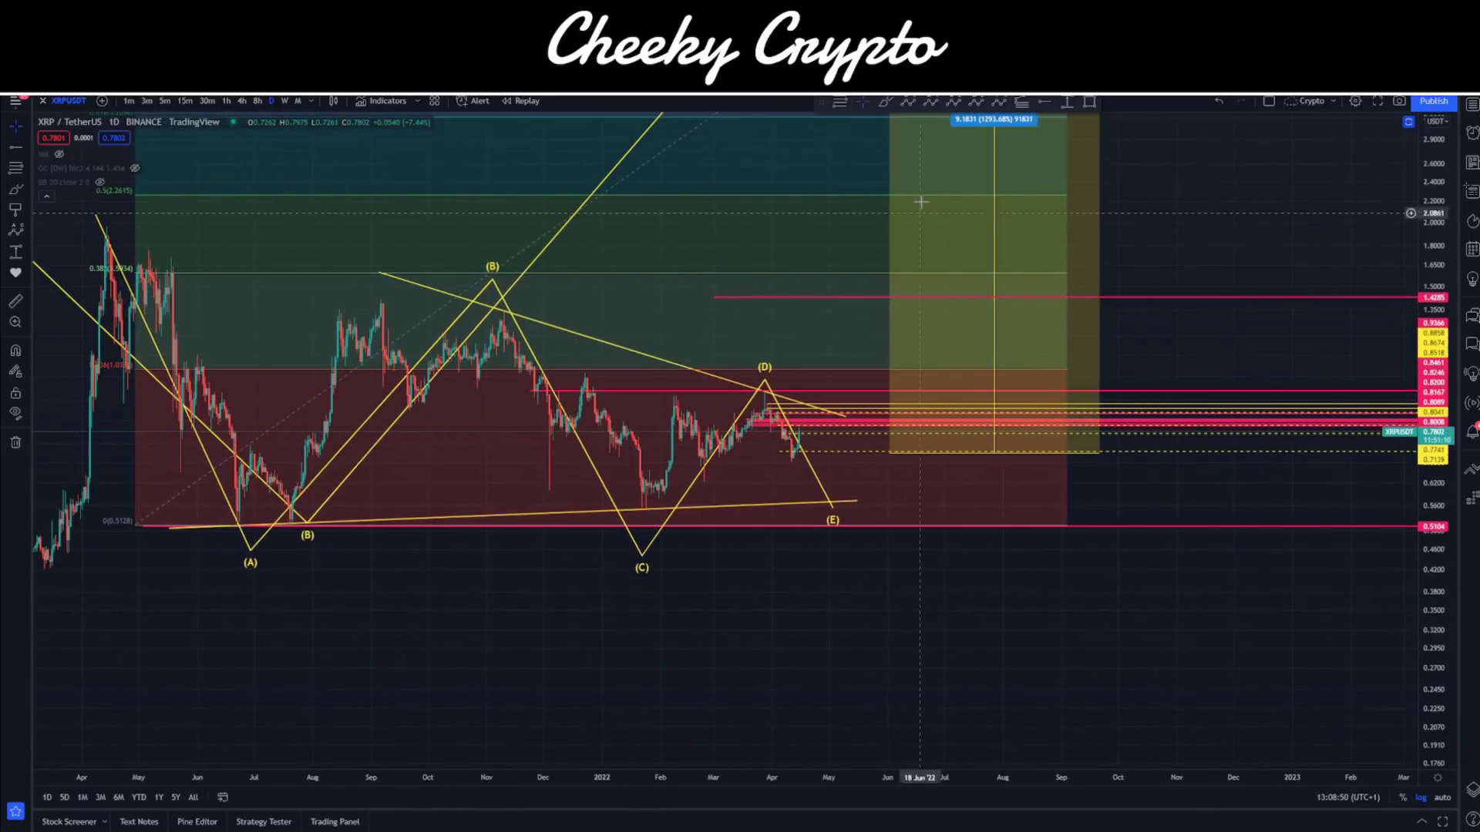
# Step: Draw a small ABC correction from point (D) with A about 0.685, B about 0.840 and C about 0.614, and delete it
pyautogui.click(763, 387)
pyautogui.click(782, 460)
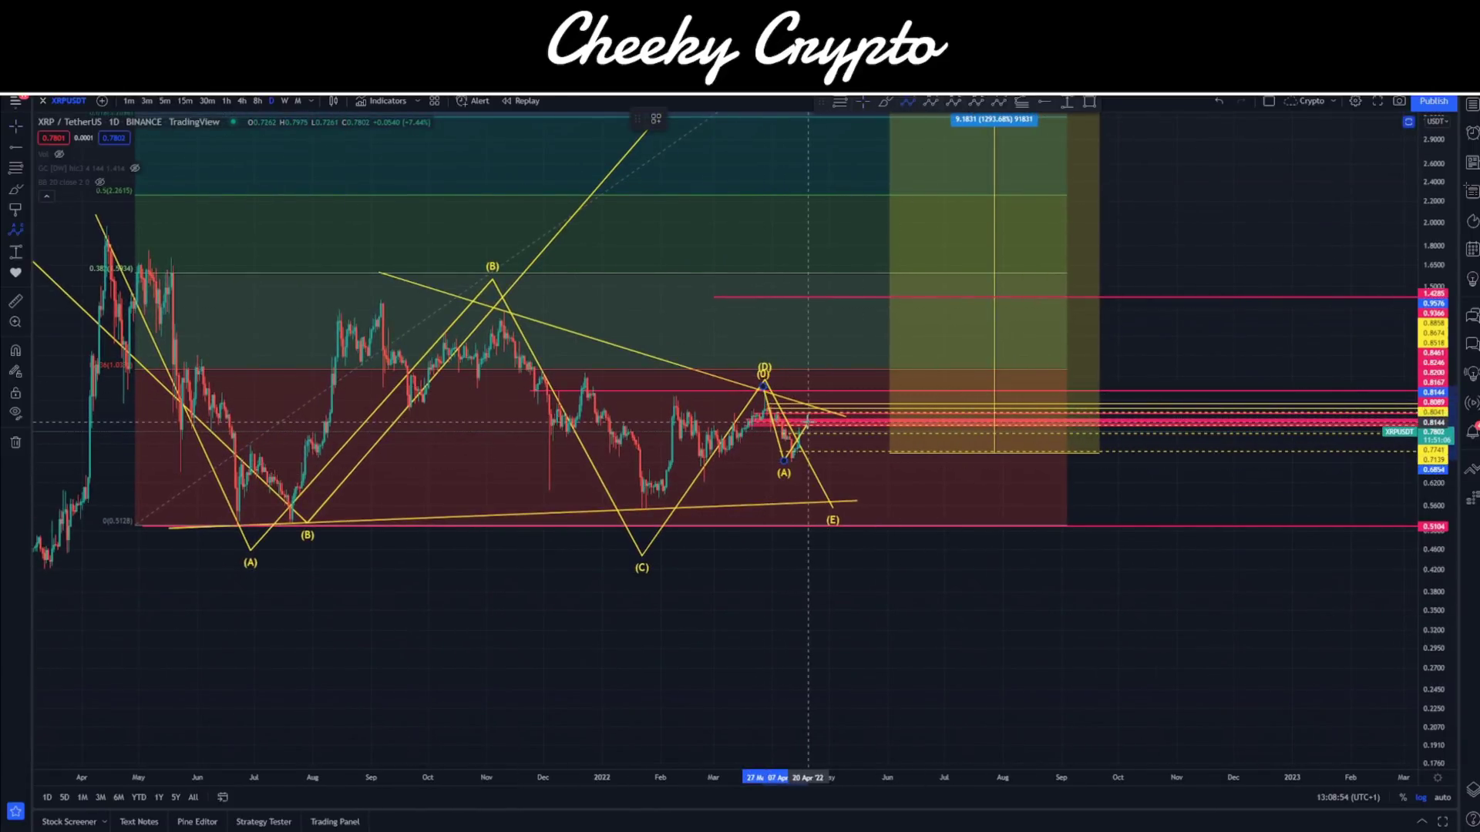
pyautogui.click(812, 415)
pyautogui.click(844, 485)
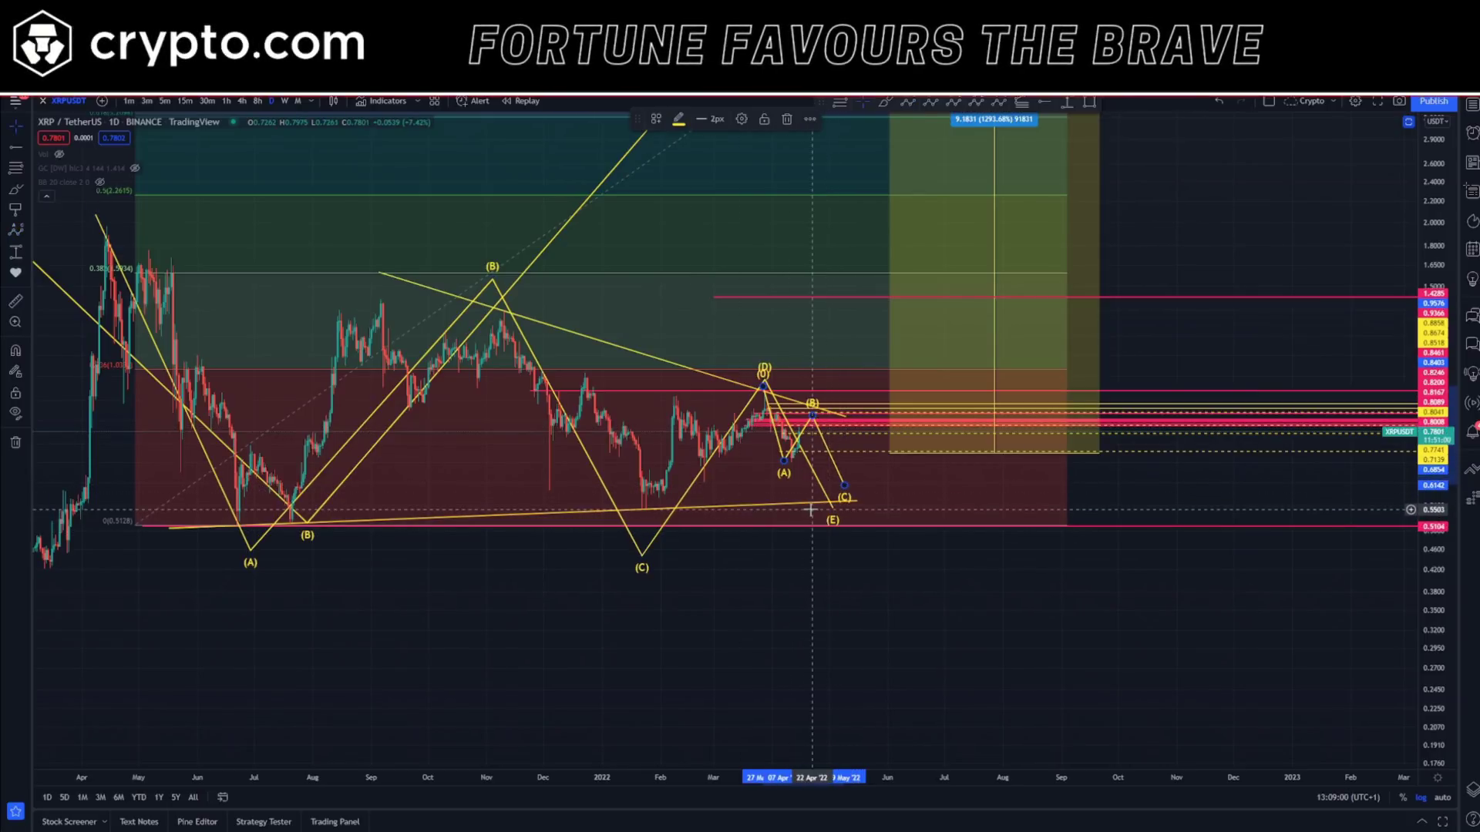
pyautogui.press('Delete')
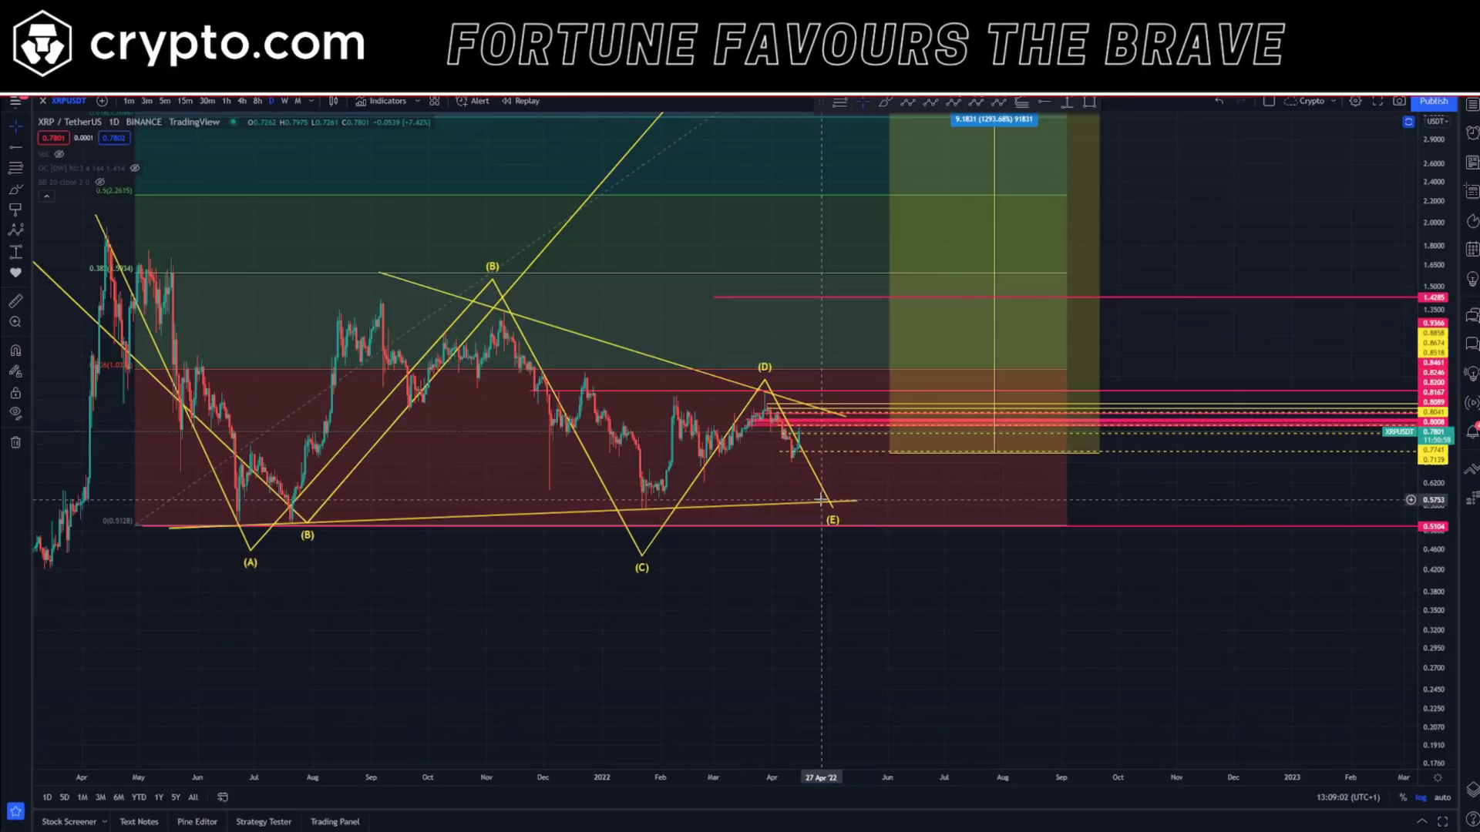
# Step: Move the (E) endpoint of the ABCDE pattern slightly earlier, to late April 2022 on the lower trendline
pyautogui.moveTo(832, 508); pyautogui.dragTo(785, 443)
pyautogui.moveTo(927, 449); pyautogui.dragTo(858, 487)
pyautogui.moveTo(851, 437); pyautogui.dragTo(778, 499)
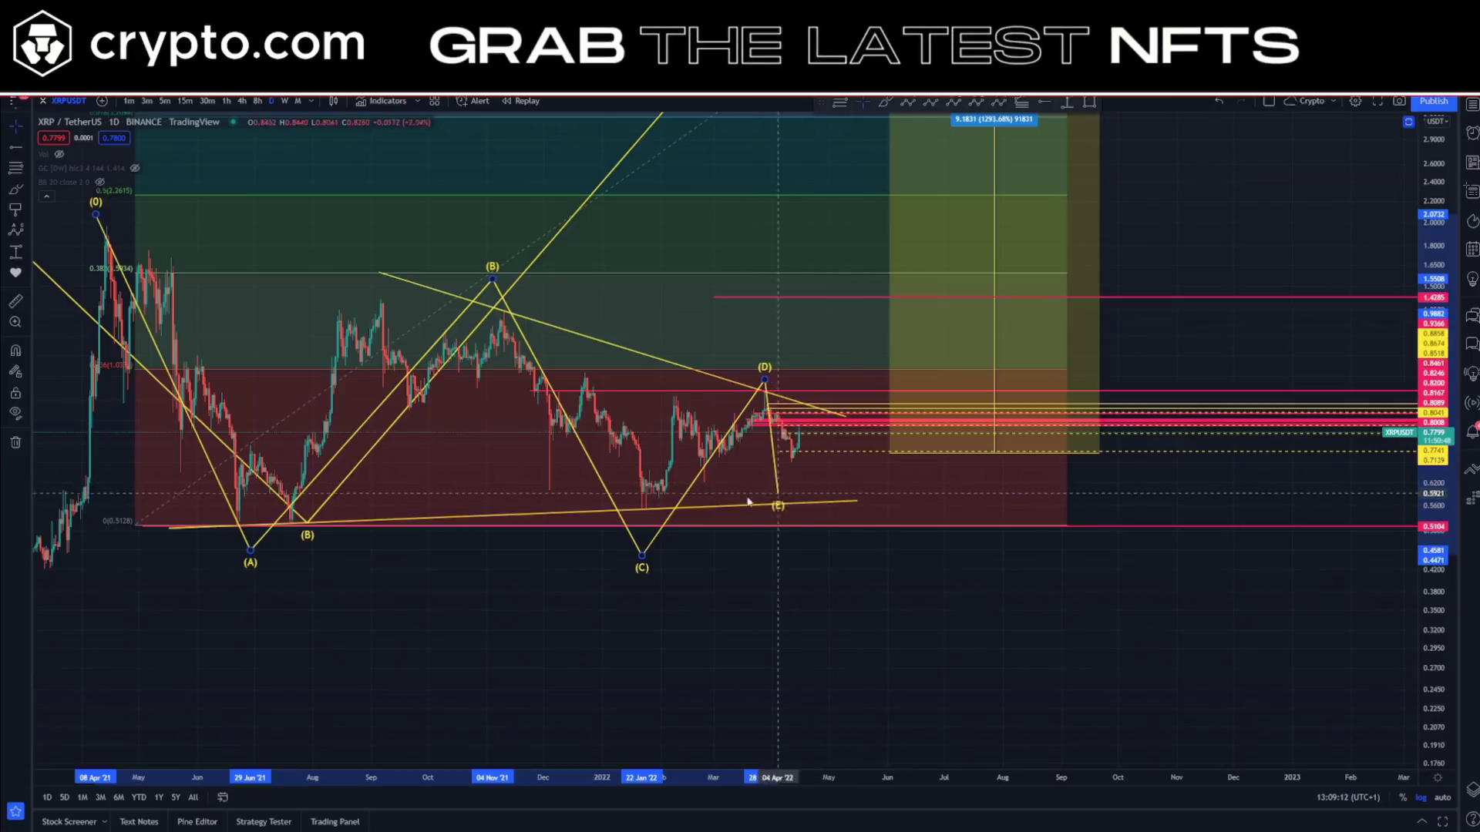
pyautogui.moveTo(794, 398); pyautogui.dragTo(827, 392)
pyautogui.moveTo(778, 487); pyautogui.dragTo(797, 487)
pyautogui.moveTo(889, 449); pyautogui.dragTo(822, 507)
pyautogui.click(833, 579)
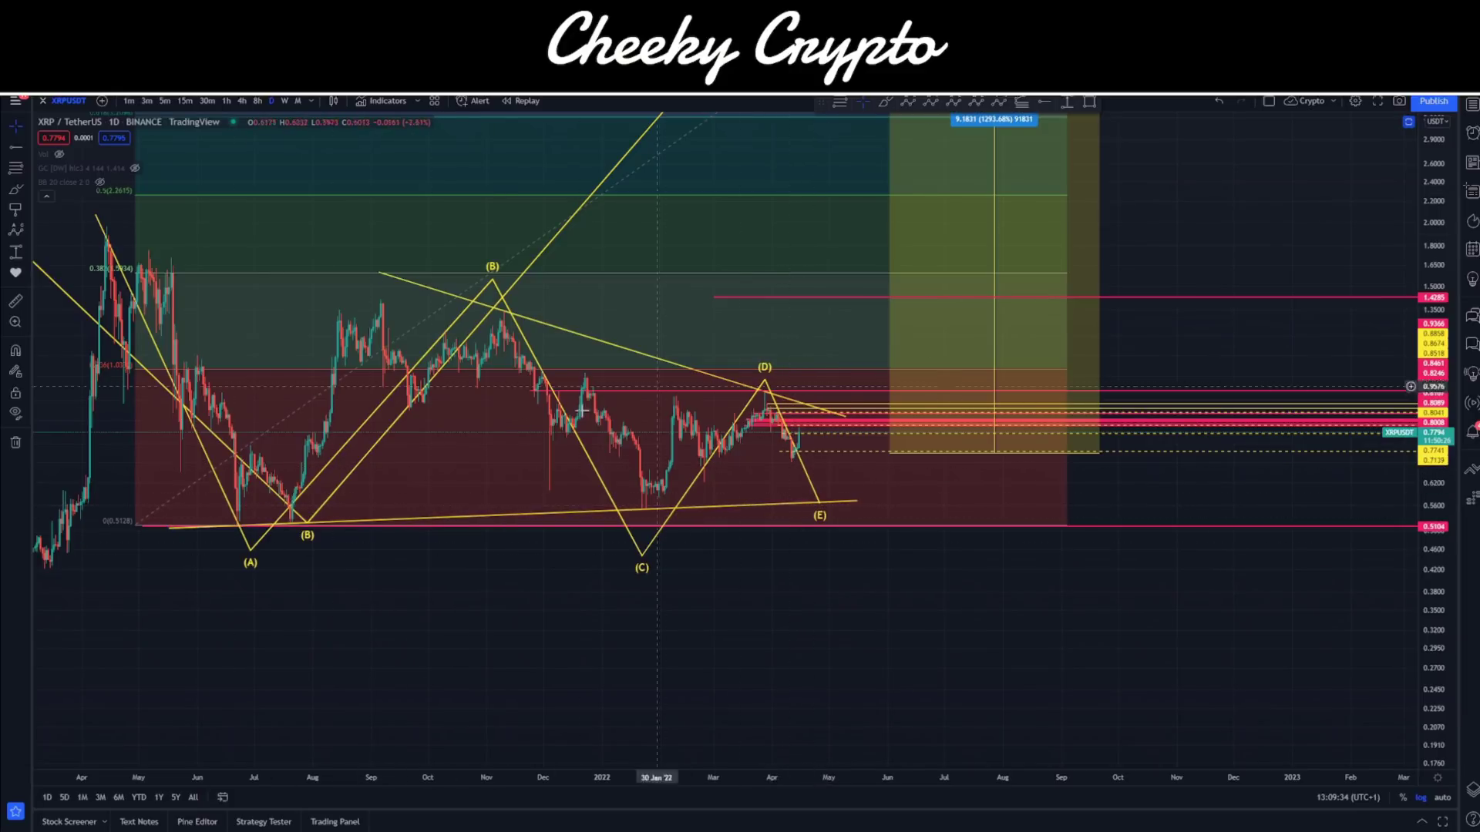
# Step: Circle the 2020–2021 rise to wave (A) freehand and undo the stroke
pyautogui.moveTo(817, 569); pyautogui.dragTo(914, 600)
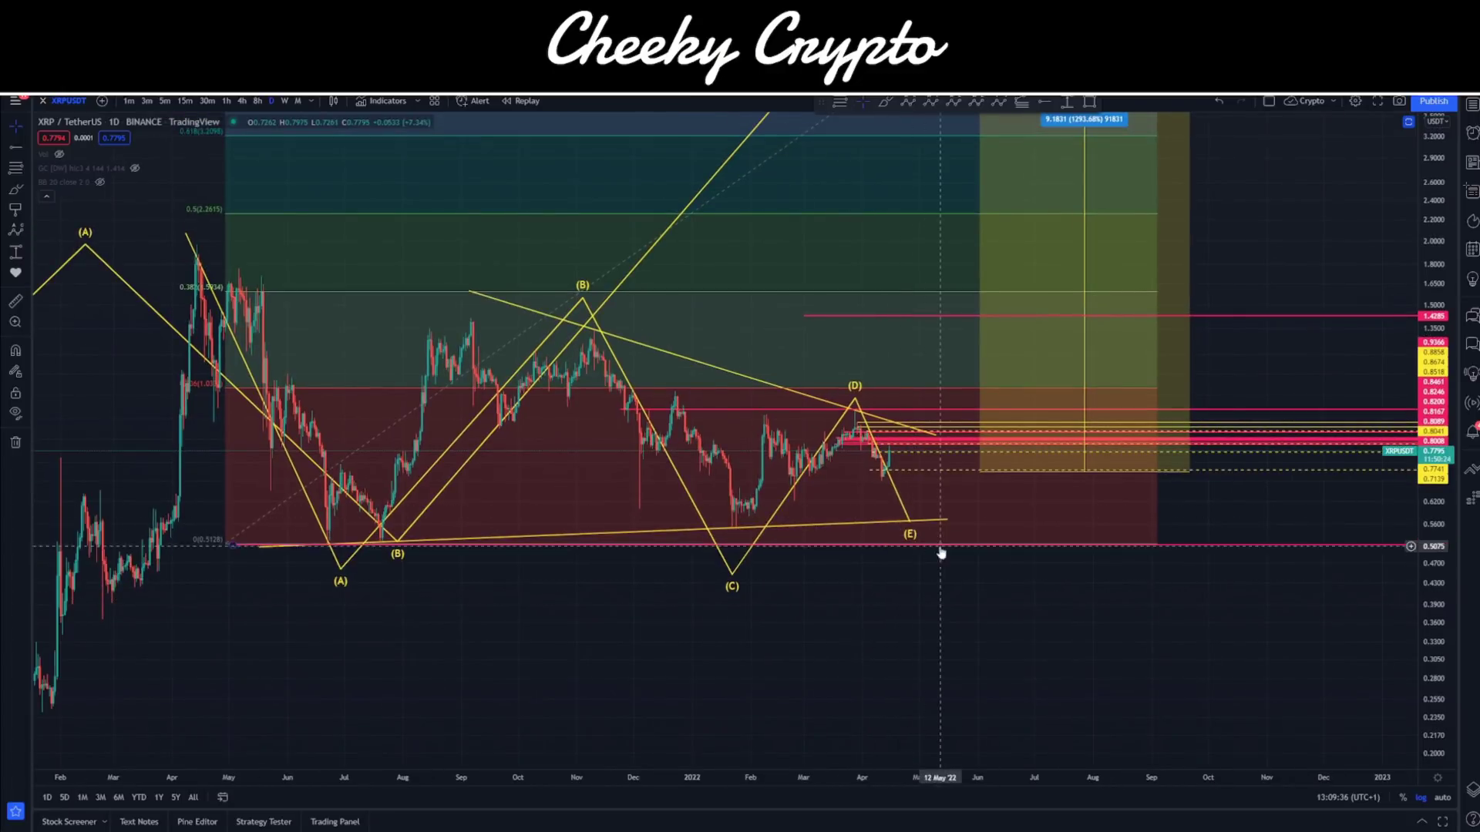
pyautogui.scroll(-3, 940, 552)
pyautogui.moveTo(1028, 593); pyautogui.dragTo(890, 829)
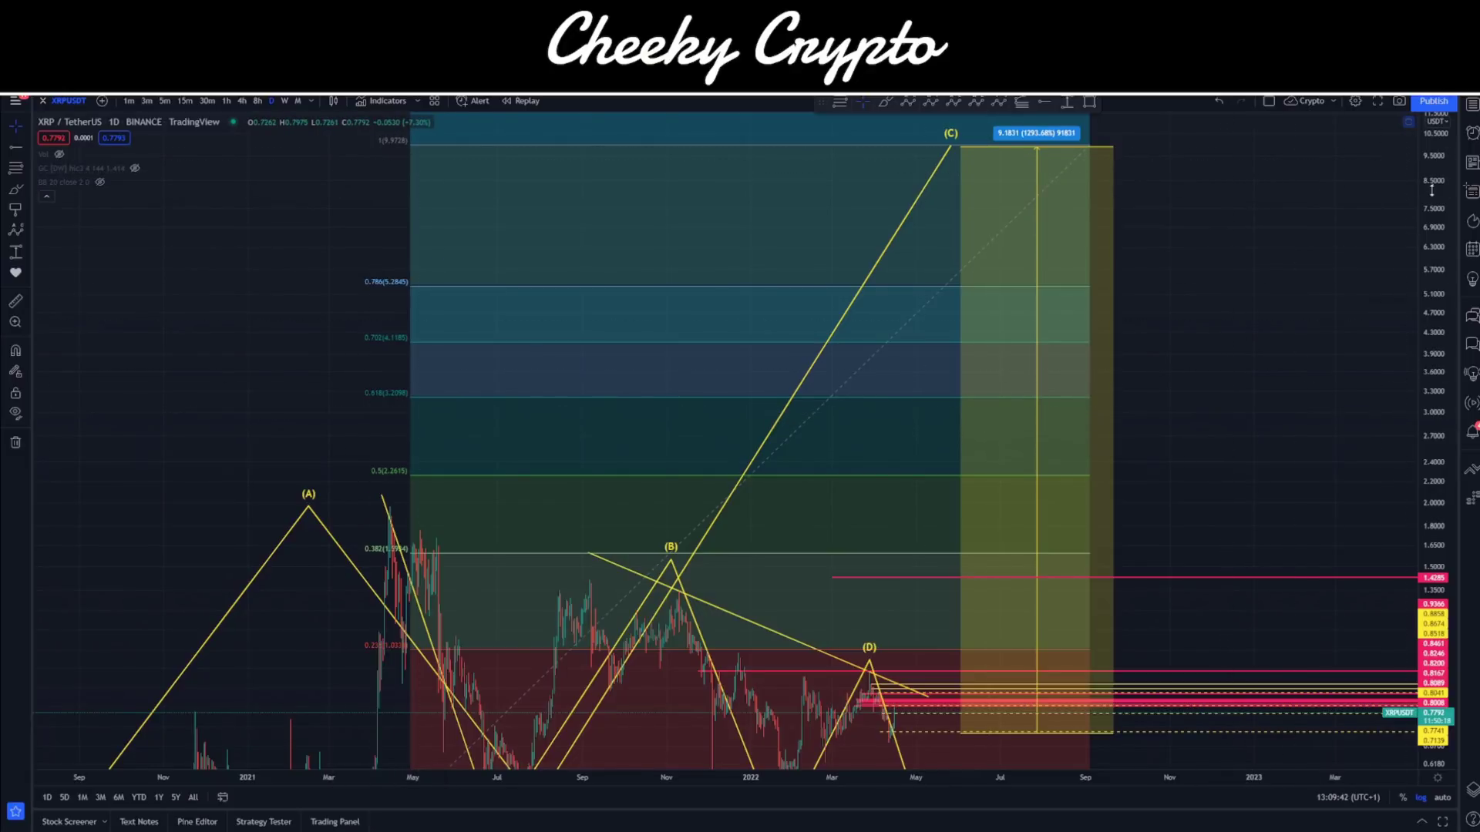
pyautogui.moveTo(1431, 191); pyautogui.dragTo(1431, 680)
pyautogui.scroll(-8, 1210, 655)
pyautogui.moveTo(1171, 662); pyautogui.dragTo(963, 618)
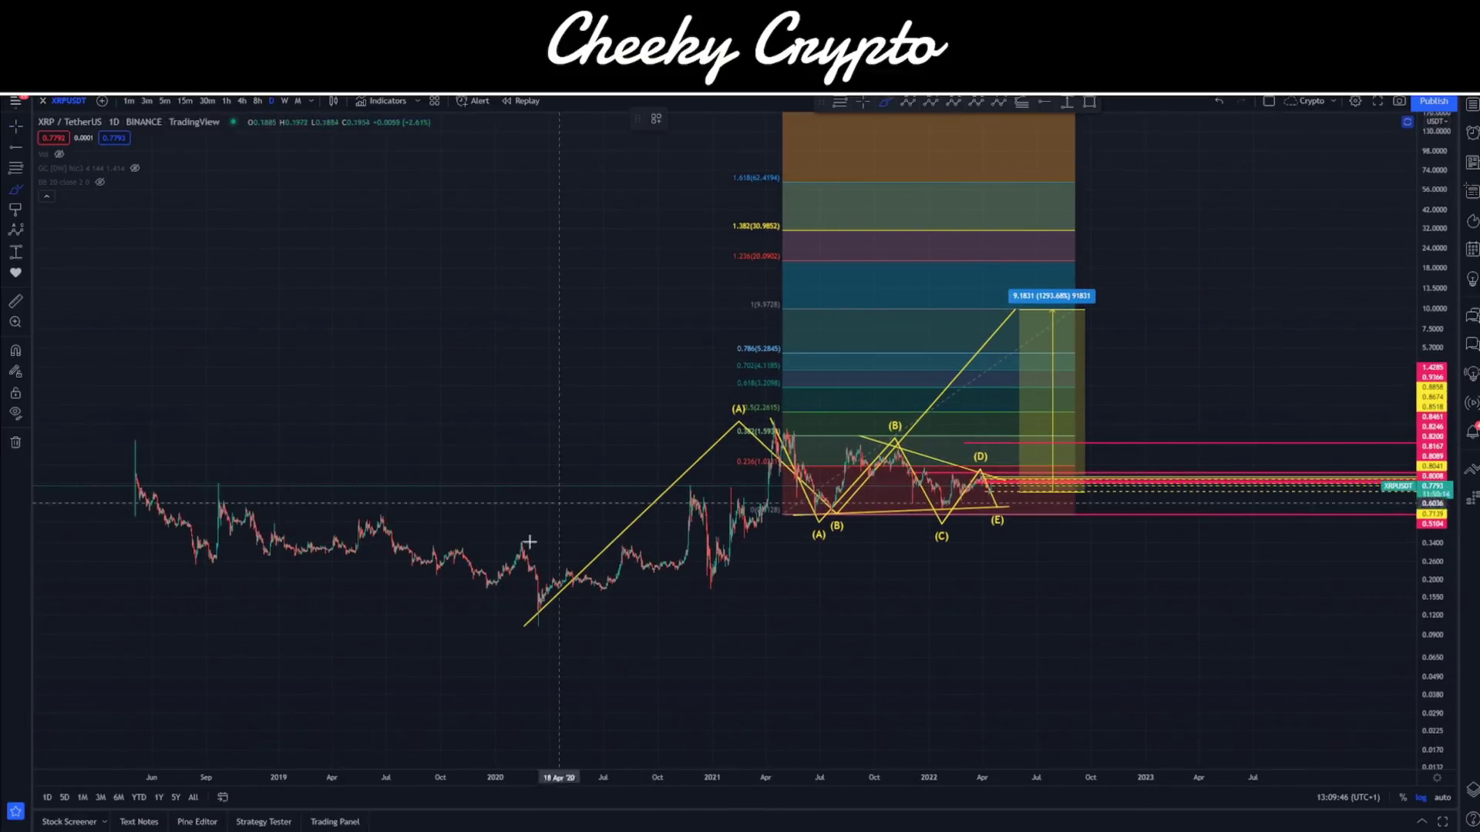
pyautogui.moveTo(599, 598); pyautogui.dragTo(796, 382)
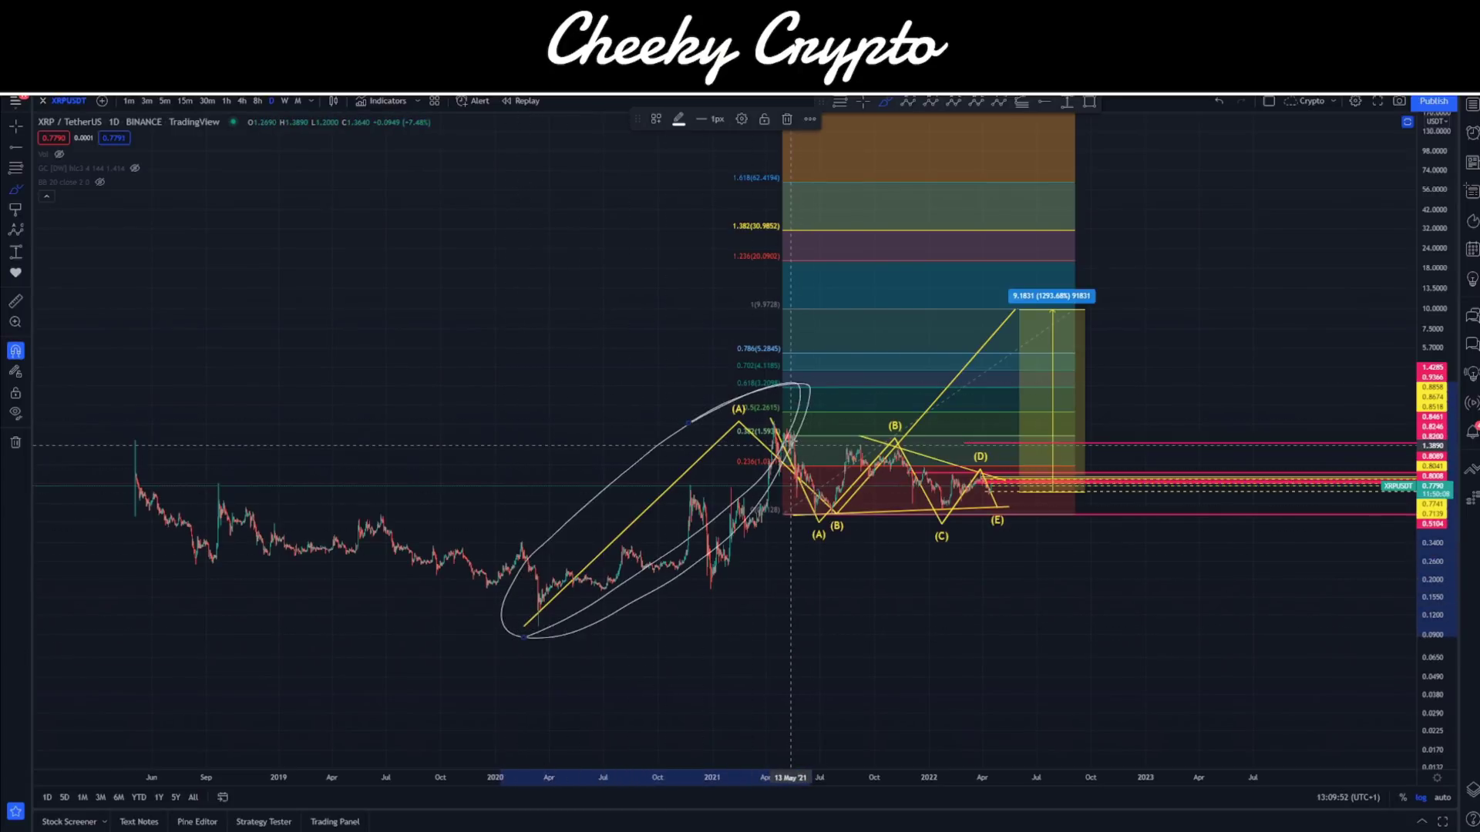
pyautogui.hotkey('ctrl', 'z')
# Step: Circle the ABCDE correction and the projected rise to (C) freehand in turn, undoing each stroke
pyautogui.moveTo(725, 383)
pyautogui.mouseDown()
pyautogui.moveTo(1024, 466)
pyautogui.moveTo(635, 420)
pyautogui.mouseUp()
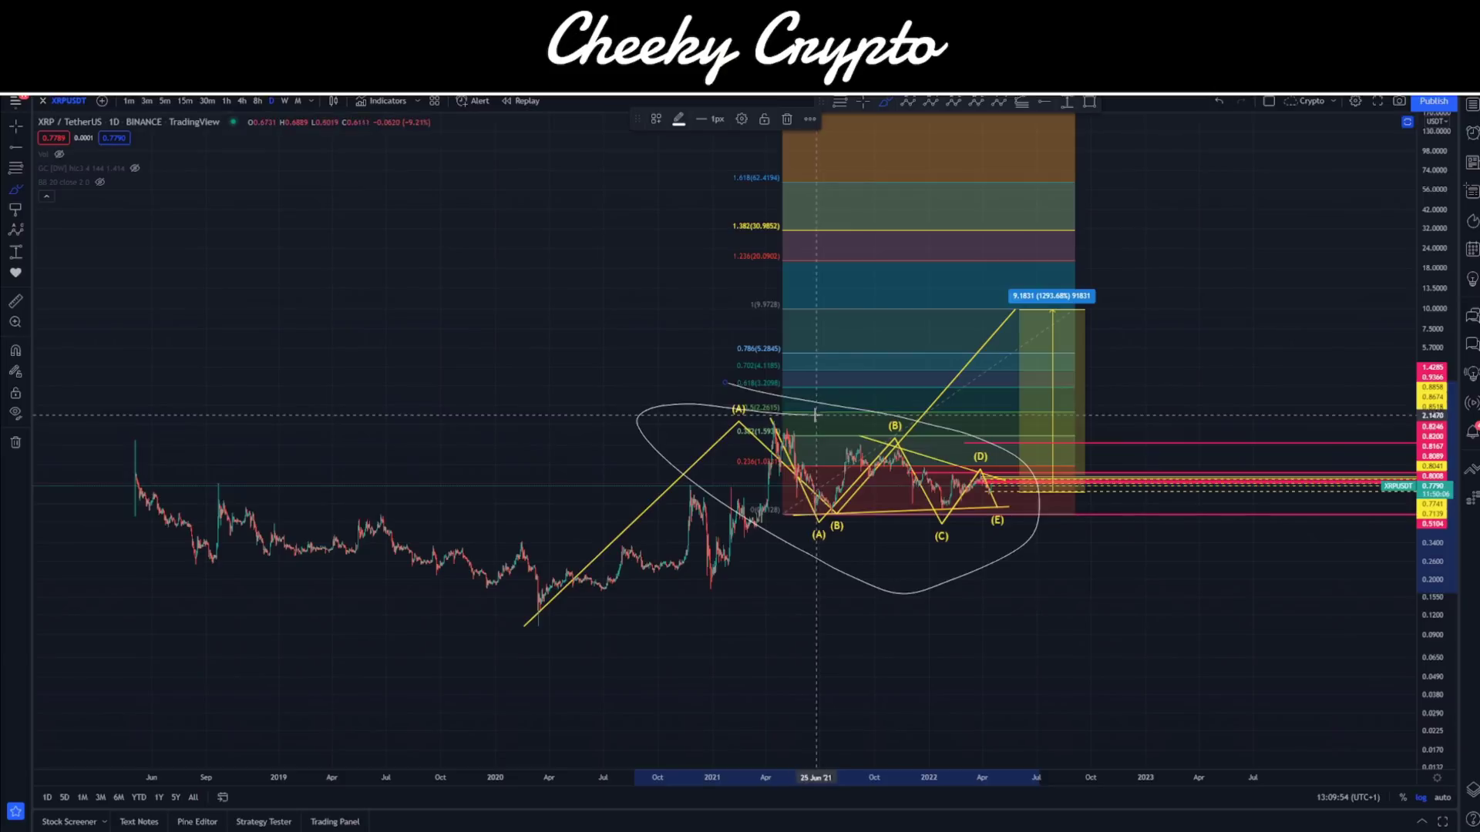
pyautogui.hotkey('ctrl', 'z')
pyautogui.moveTo(816, 584)
pyautogui.mouseDown()
pyautogui.moveTo(852, 561)
pyautogui.moveTo(914, 362)
pyautogui.moveTo(891, 553)
pyautogui.mouseUp()
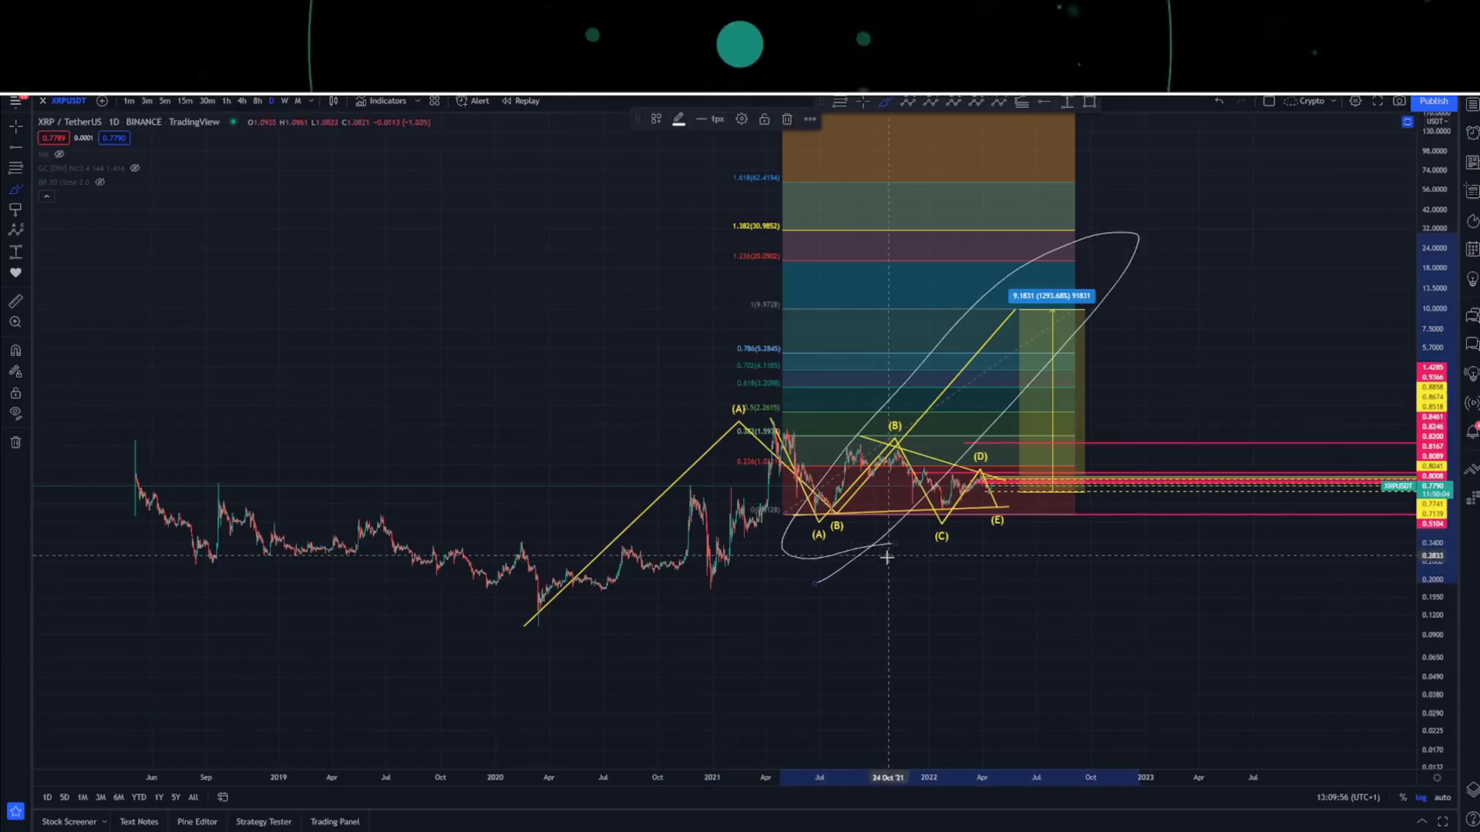
pyautogui.hotkey('ctrl', 'z')
# Step: Sketch a freehand arrow from below pointing to the lower edge of the ABCDE pattern near wave (C)
pyautogui.moveTo(1435, 560); pyautogui.dragTo(1437, 430)
pyautogui.click(16, 125)
pyautogui.moveTo(791, 633); pyautogui.dragTo(783, 569)
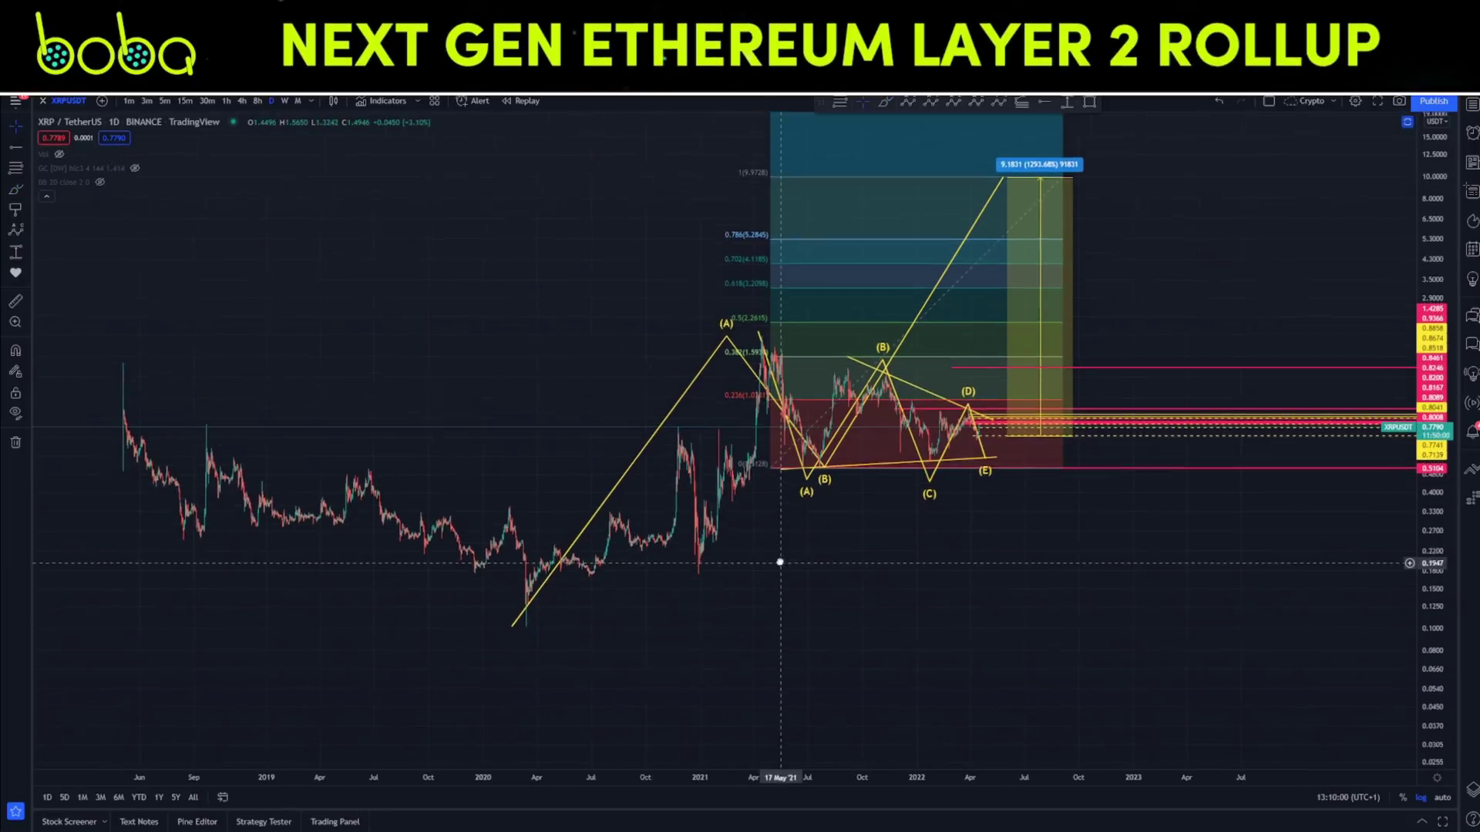
pyautogui.scroll(3, 782, 568)
pyautogui.click(907, 101)
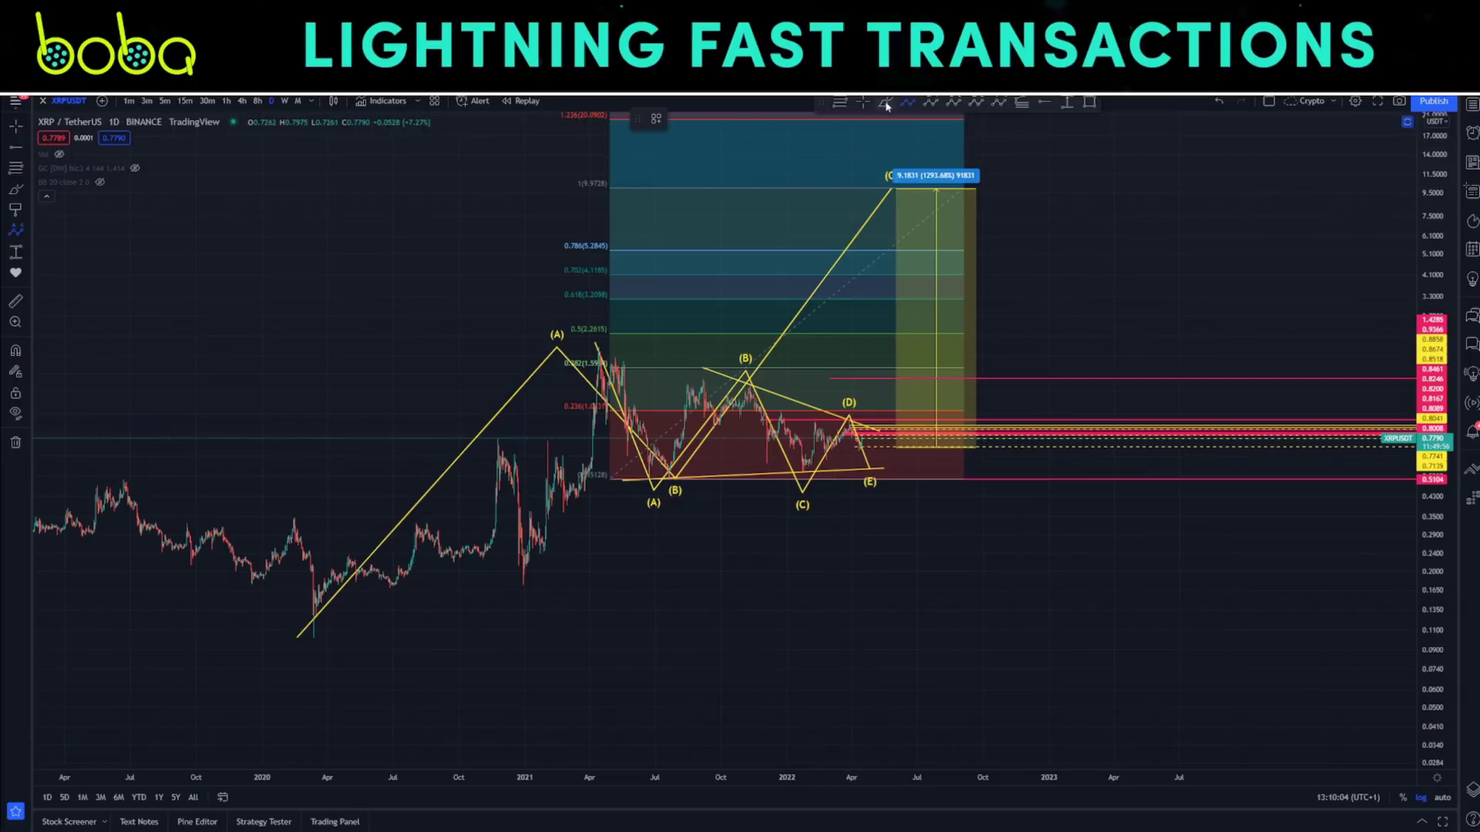
pyautogui.click(884, 103)
pyautogui.moveTo(946, 614)
pyautogui.mouseDown()
pyautogui.moveTo(783, 496)
pyautogui.moveTo(840, 508)
pyautogui.mouseUp()
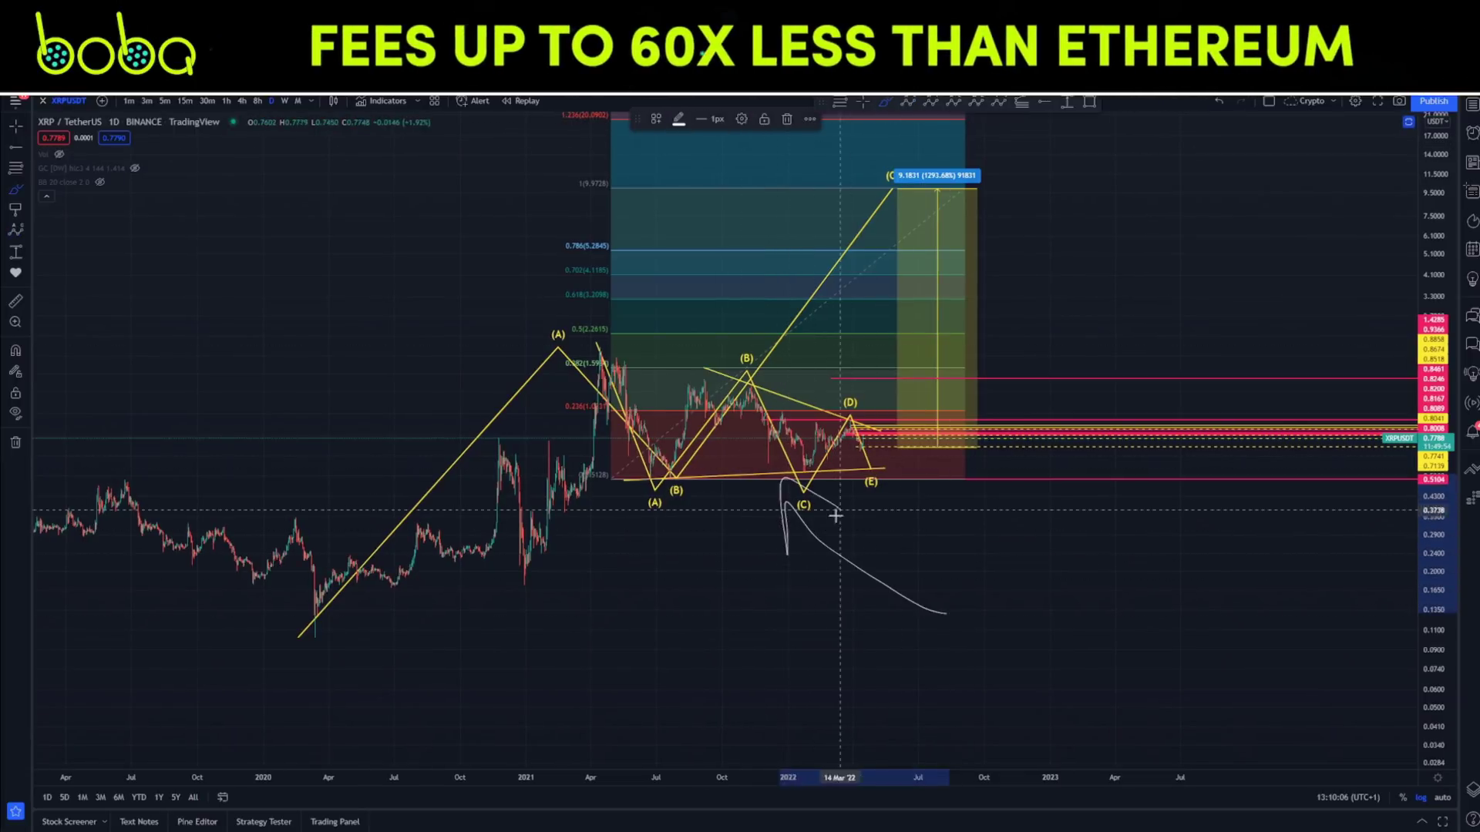
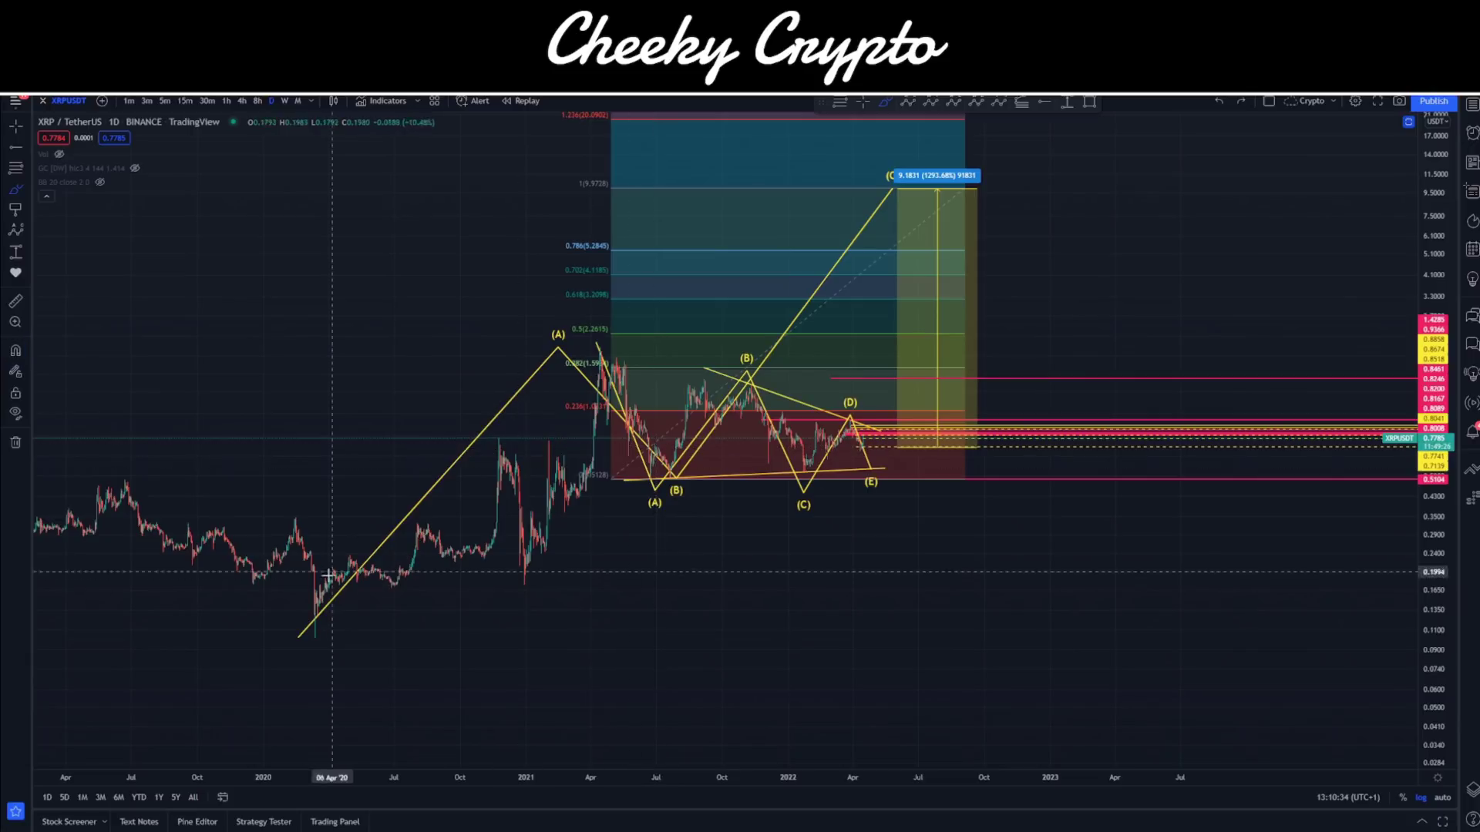
# Step: Annotate the (A) rise, the correction, the projected (C) rise and the 1 Fibonacci level freehand, and undo the strokes
pyautogui.moveTo(310, 657)
pyautogui.mouseDown()
pyautogui.moveTo(344, 626)
pyautogui.moveTo(505, 314)
pyautogui.moveTo(518, 609)
pyautogui.mouseUp()
pyautogui.moveTo(569, 263)
pyautogui.mouseDown()
pyautogui.moveTo(858, 568)
pyautogui.moveTo(789, 326)
pyautogui.mouseUp()
pyautogui.moveTo(861, 622)
pyautogui.mouseDown()
pyautogui.moveTo(952, 445)
pyautogui.moveTo(1026, 226)
pyautogui.moveTo(939, 317)
pyautogui.mouseUp()
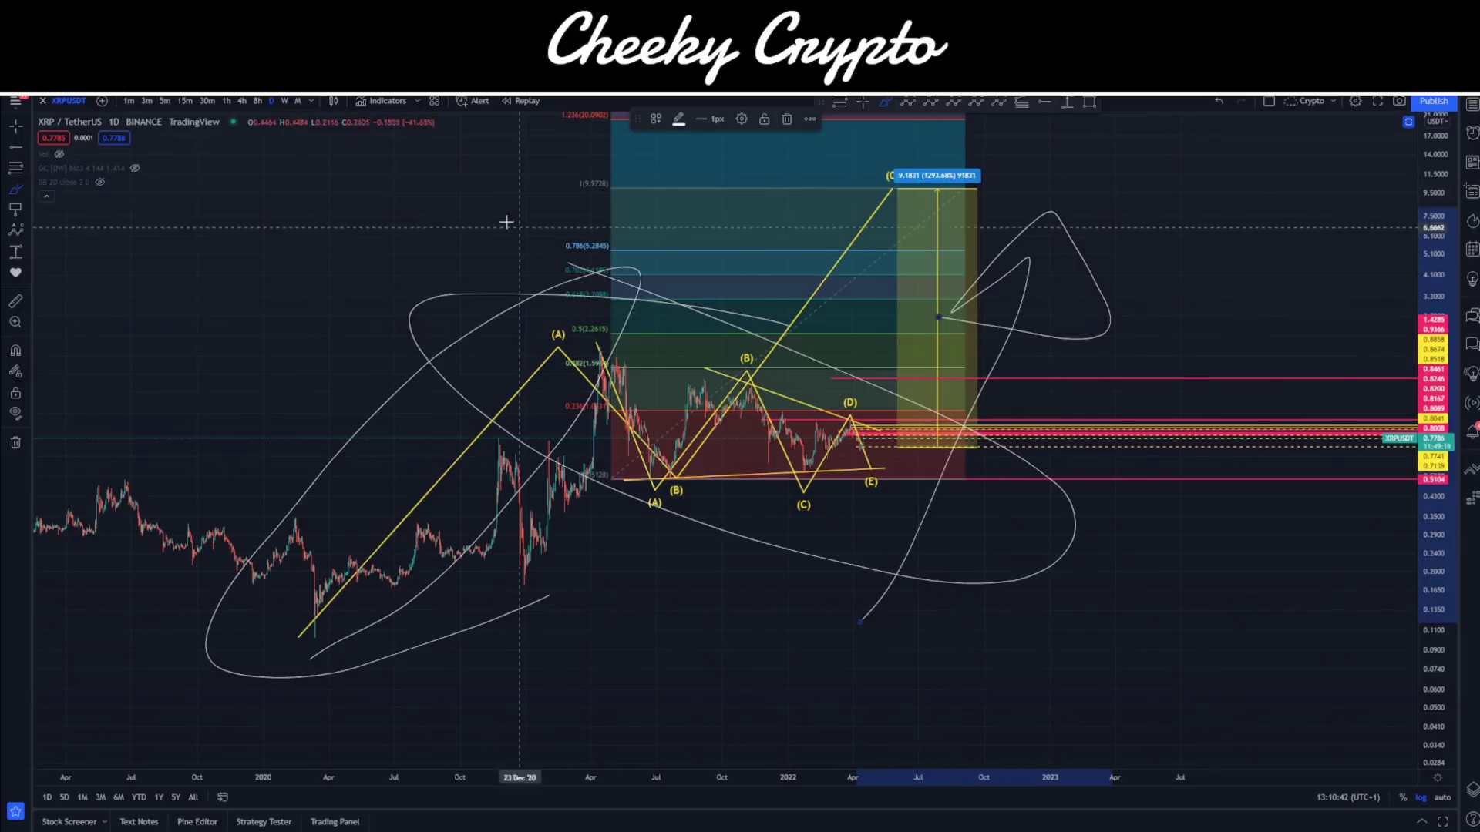
pyautogui.moveTo(537, 197); pyautogui.dragTo(671, 189)
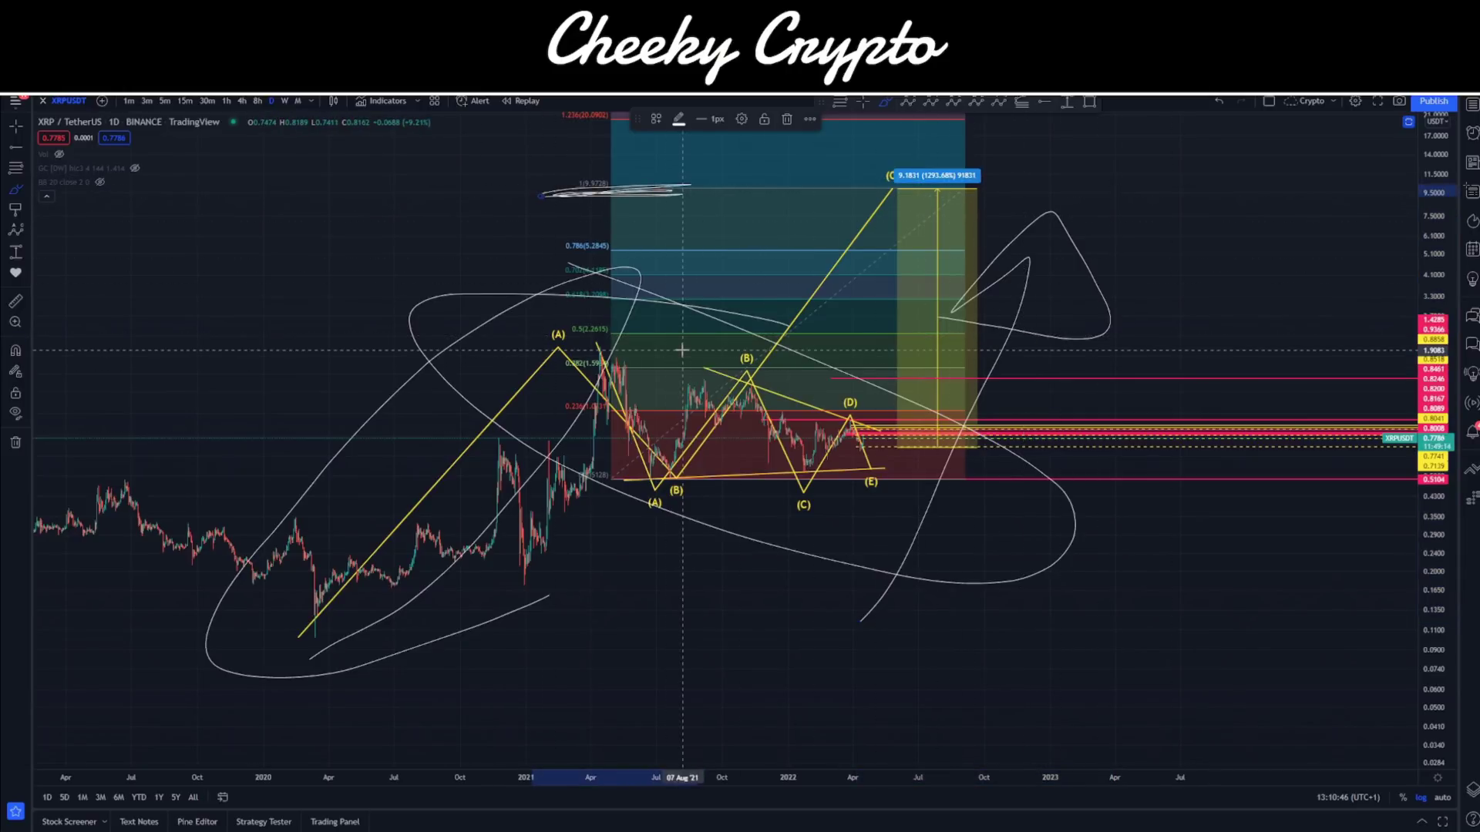
pyautogui.hotkey('ctrl', 'z')
pyautogui.hotkey('ctrl', 'z')
pyautogui.hotkey('ctrl', 'z')
pyautogui.hotkey('ctrl', 'z')
pyautogui.hotkey('ctrl', 'z')
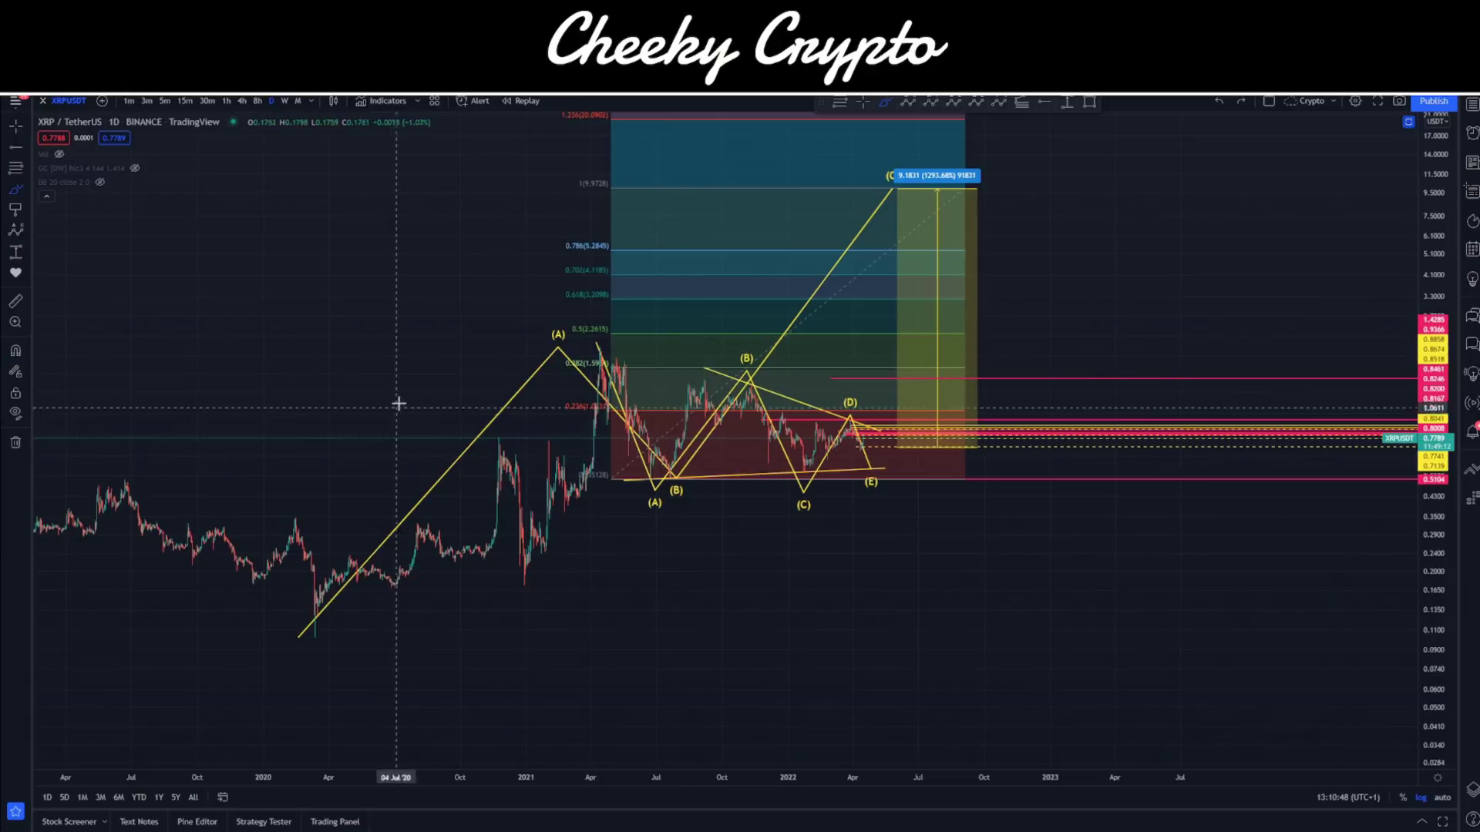
# Step: Handwrite "A 100%" with "C 100%" beneath it in the empty chart area beyond the projected wave (C)
pyautogui.moveTo(1085, 280); pyautogui.dragTo(1179, 251)
pyautogui.moveTo(1086, 225); pyautogui.dragTo(1179, 215)
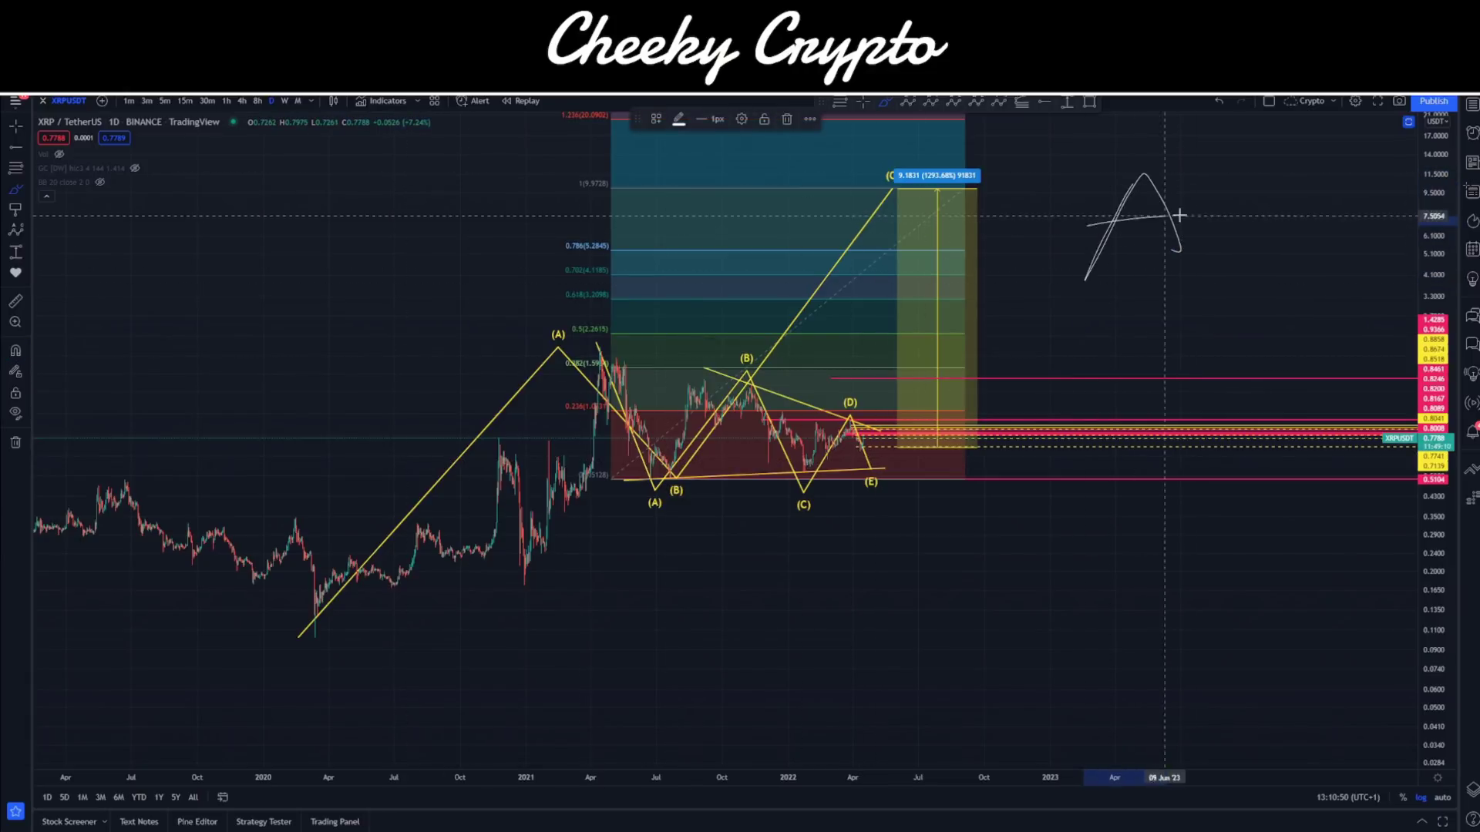
pyautogui.moveTo(1183, 301); pyautogui.dragTo(1195, 357)
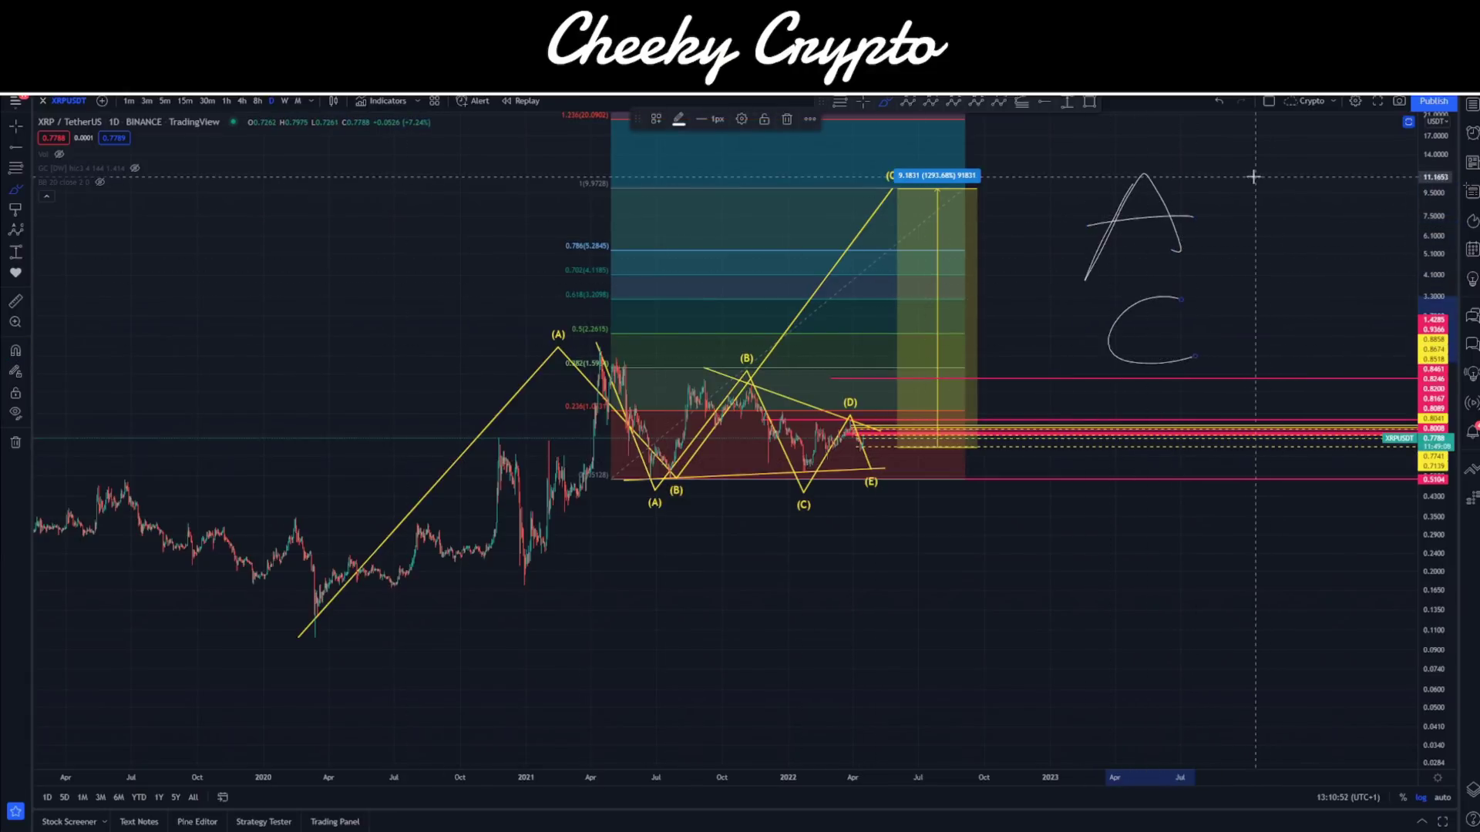
pyautogui.moveTo(1250, 179); pyautogui.dragTo(1260, 237)
pyautogui.moveTo(1308, 180); pyautogui.dragTo(1317, 202)
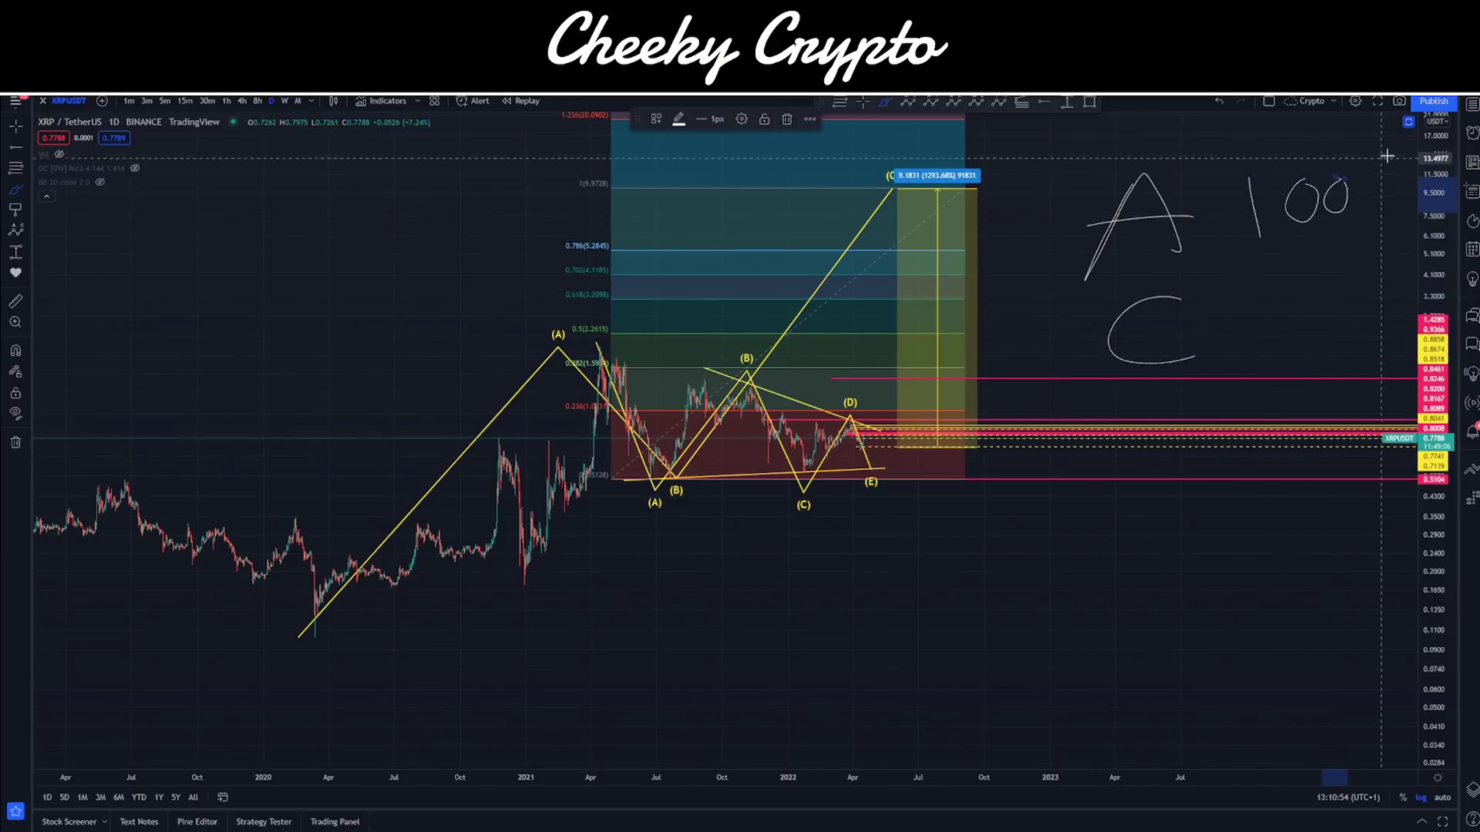
pyautogui.moveTo(1387, 156); pyautogui.dragTo(1355, 221)
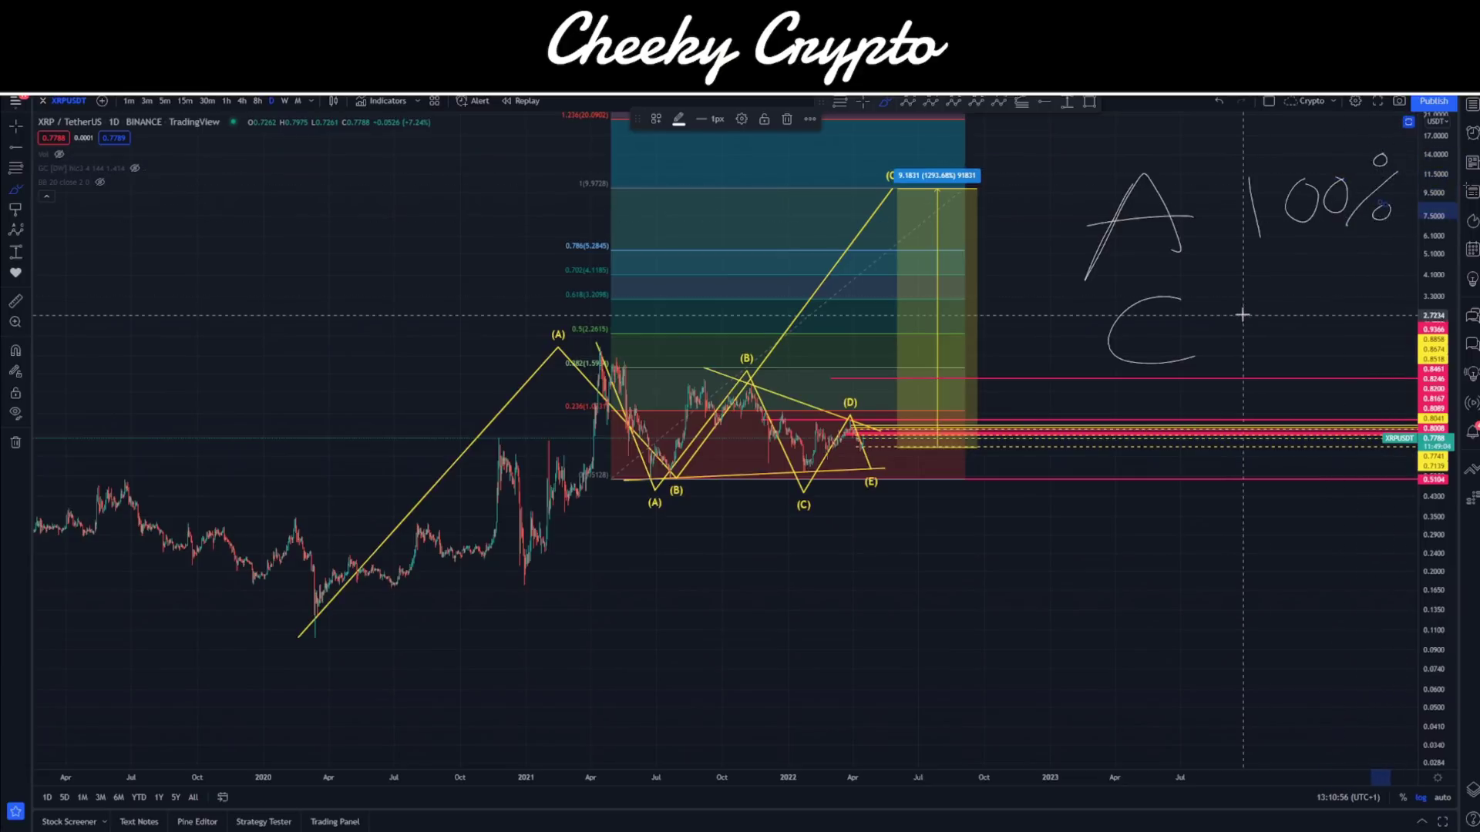
pyautogui.moveTo(1327, 323)
pyautogui.mouseDown()
pyautogui.moveTo(1330, 302)
pyautogui.moveTo(1333, 349)
pyautogui.moveTo(1369, 319)
pyautogui.mouseUp()
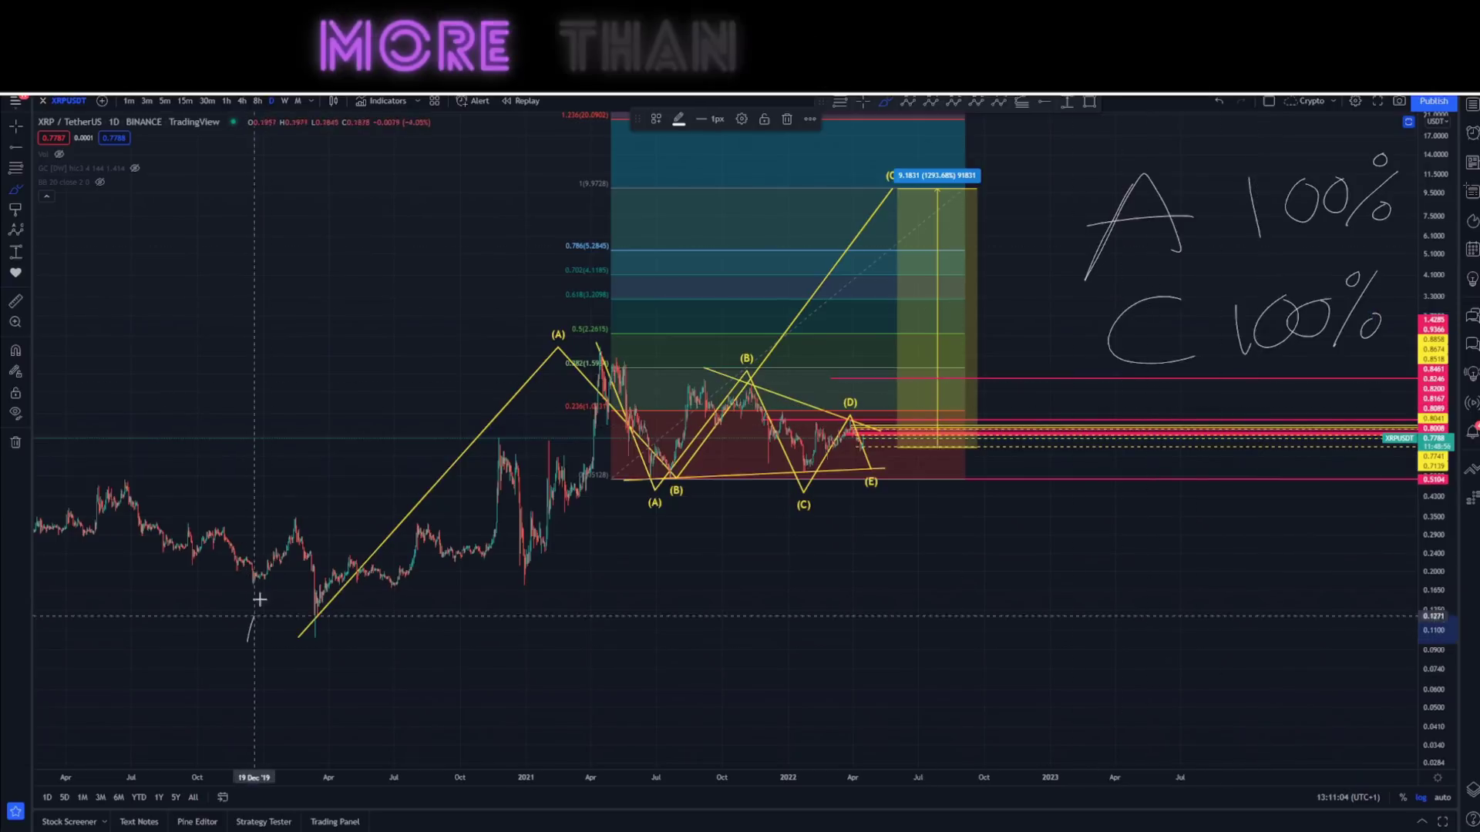
# Step: Sketch freehand double-headed arrows alongside the initial rise to (A) and the projected rise to (C)
pyautogui.moveTo(248, 638)
pyautogui.mouseDown()
pyautogui.moveTo(374, 370)
pyautogui.moveTo(330, 418)
pyautogui.mouseUp()
pyautogui.moveTo(217, 591)
pyautogui.mouseDown()
pyautogui.moveTo(294, 603)
pyautogui.moveTo(181, 592)
pyautogui.mouseUp()
pyautogui.moveTo(776, 495)
pyautogui.mouseDown()
pyautogui.moveTo(810, 297)
pyautogui.moveTo(828, 286)
pyautogui.mouseUp()
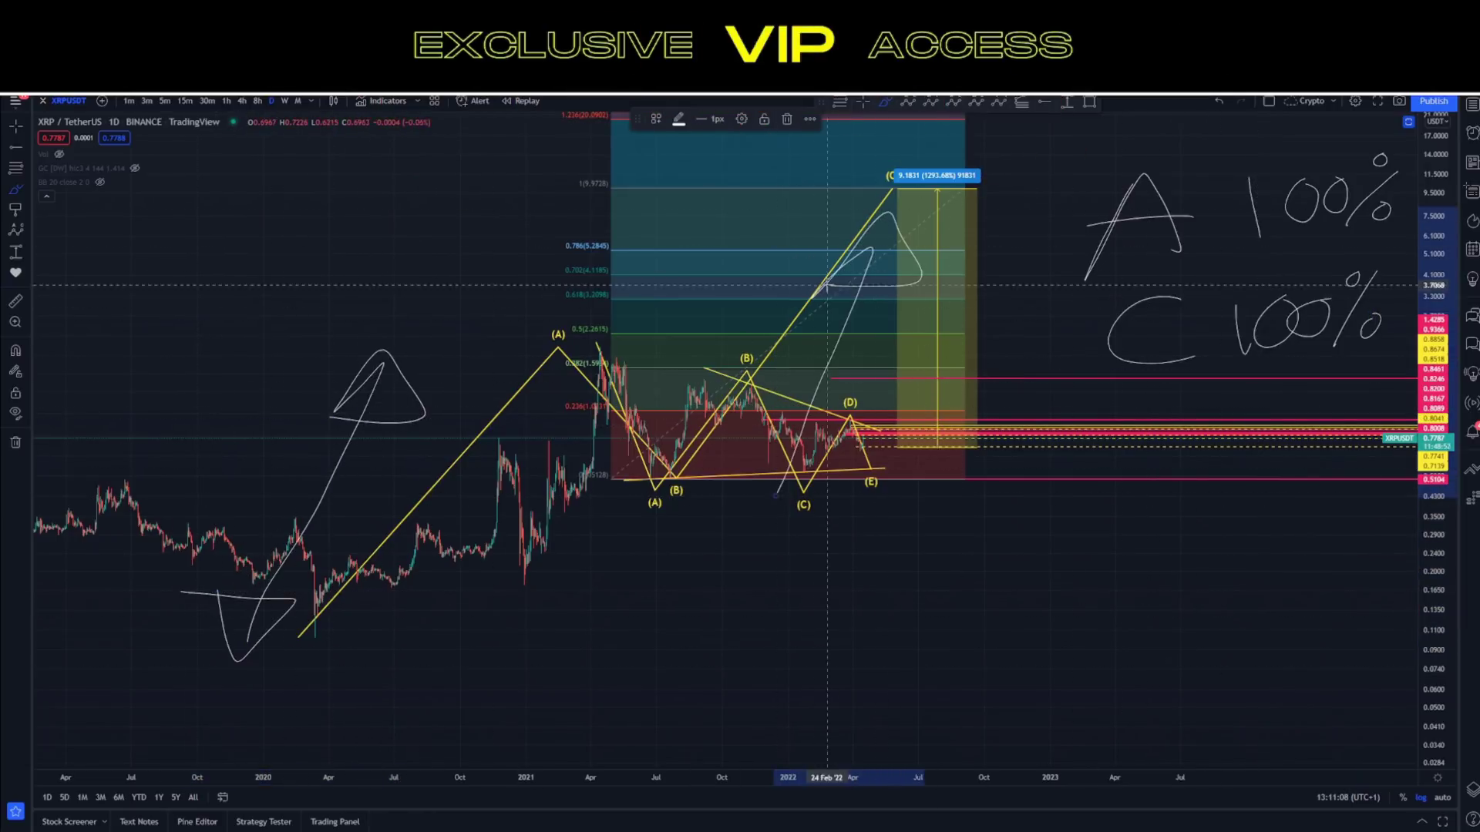
pyautogui.moveTo(754, 422); pyautogui.dragTo(751, 430)
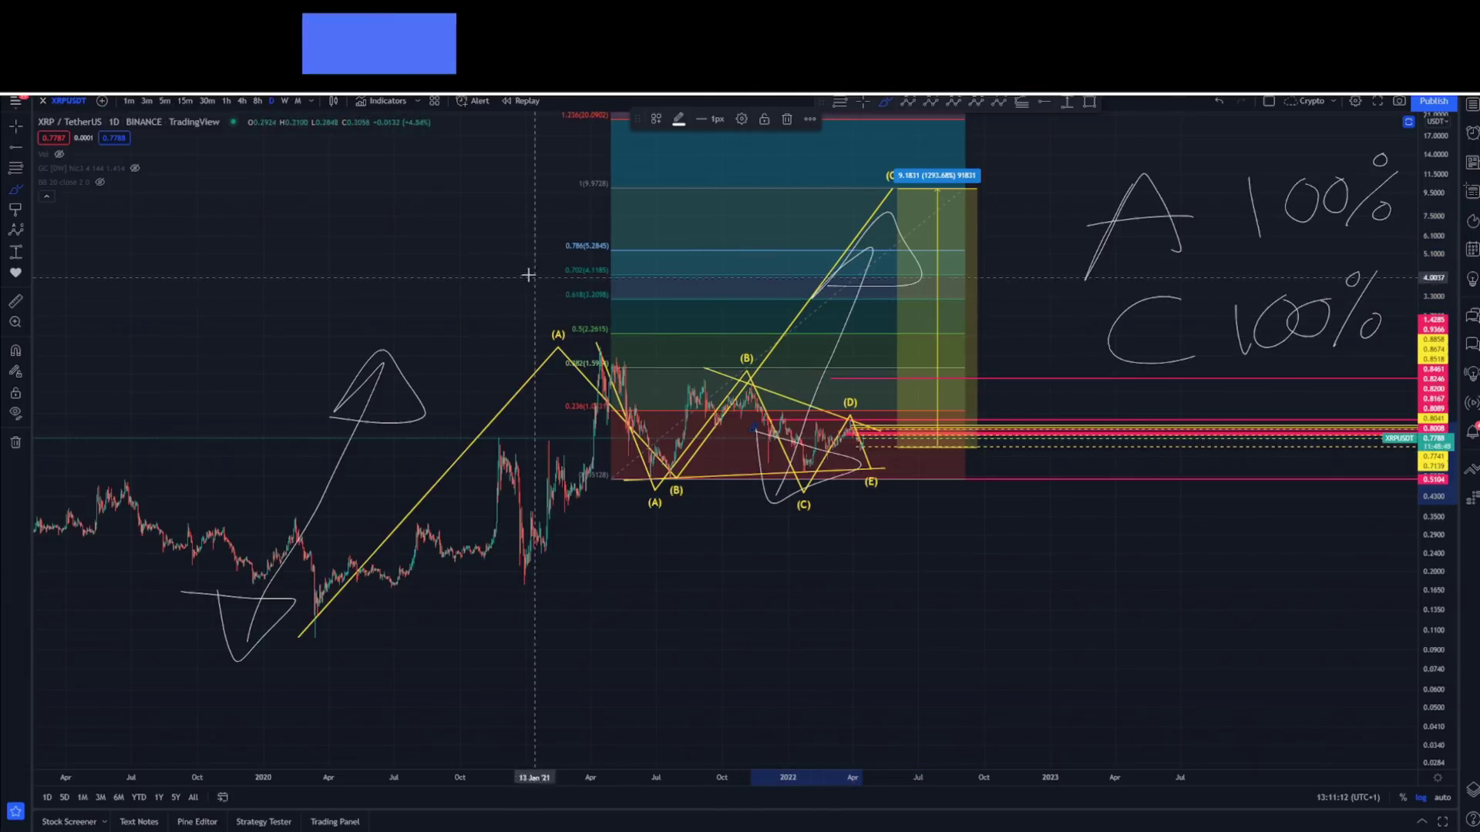
# Step: Mark target zones freehand between the 0.702 and 0.786 Fibonacci levels and above the 1 level, and undo all freehand annotations
pyautogui.moveTo(521, 268)
pyautogui.mouseDown()
pyautogui.moveTo(578, 266)
pyautogui.moveTo(505, 267)
pyautogui.mouseUp()
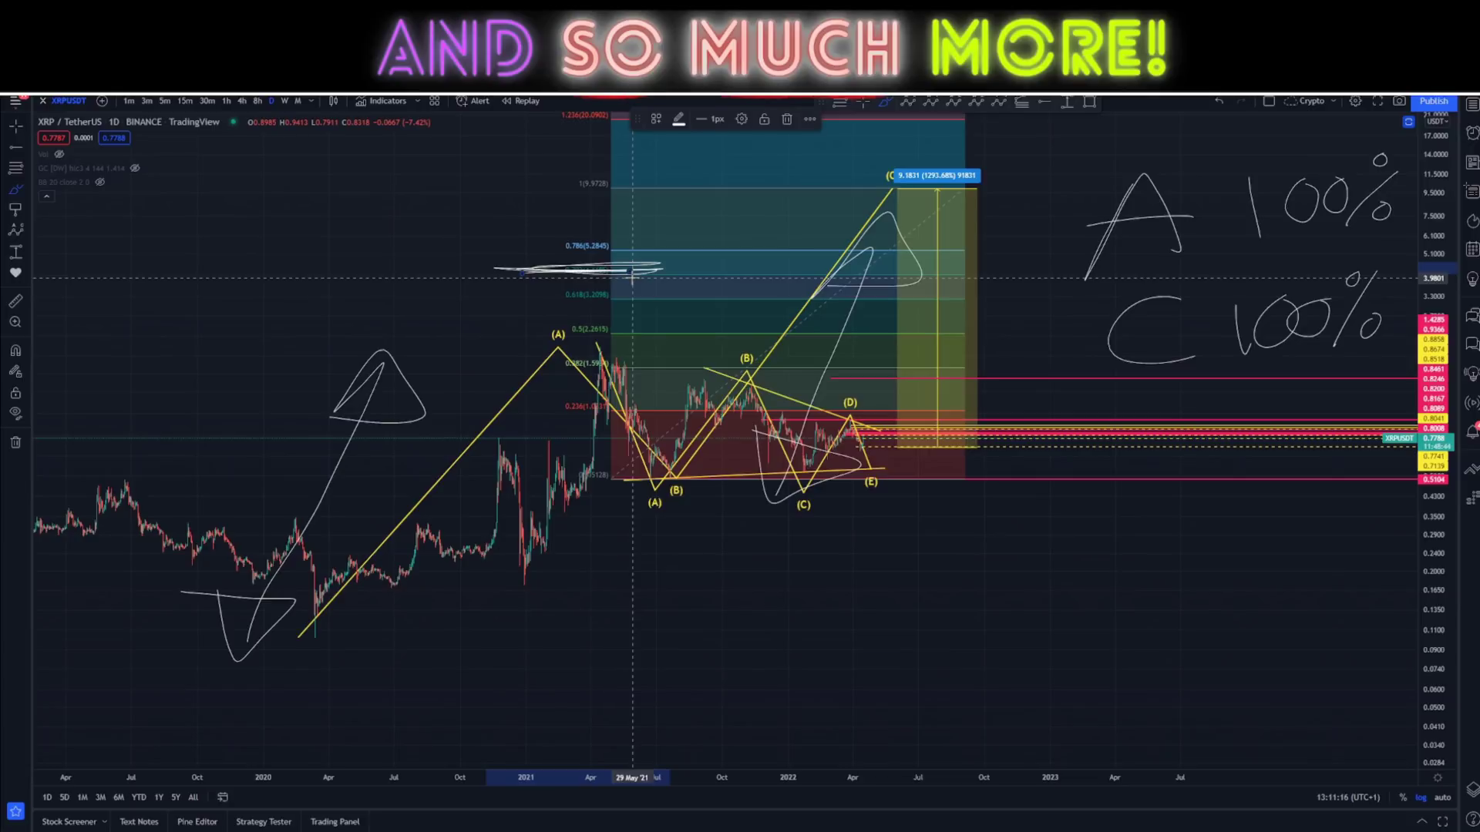
pyautogui.moveTo(513, 152)
pyautogui.mouseDown()
pyautogui.moveTo(578, 153)
pyautogui.moveTo(543, 153)
pyautogui.mouseUp()
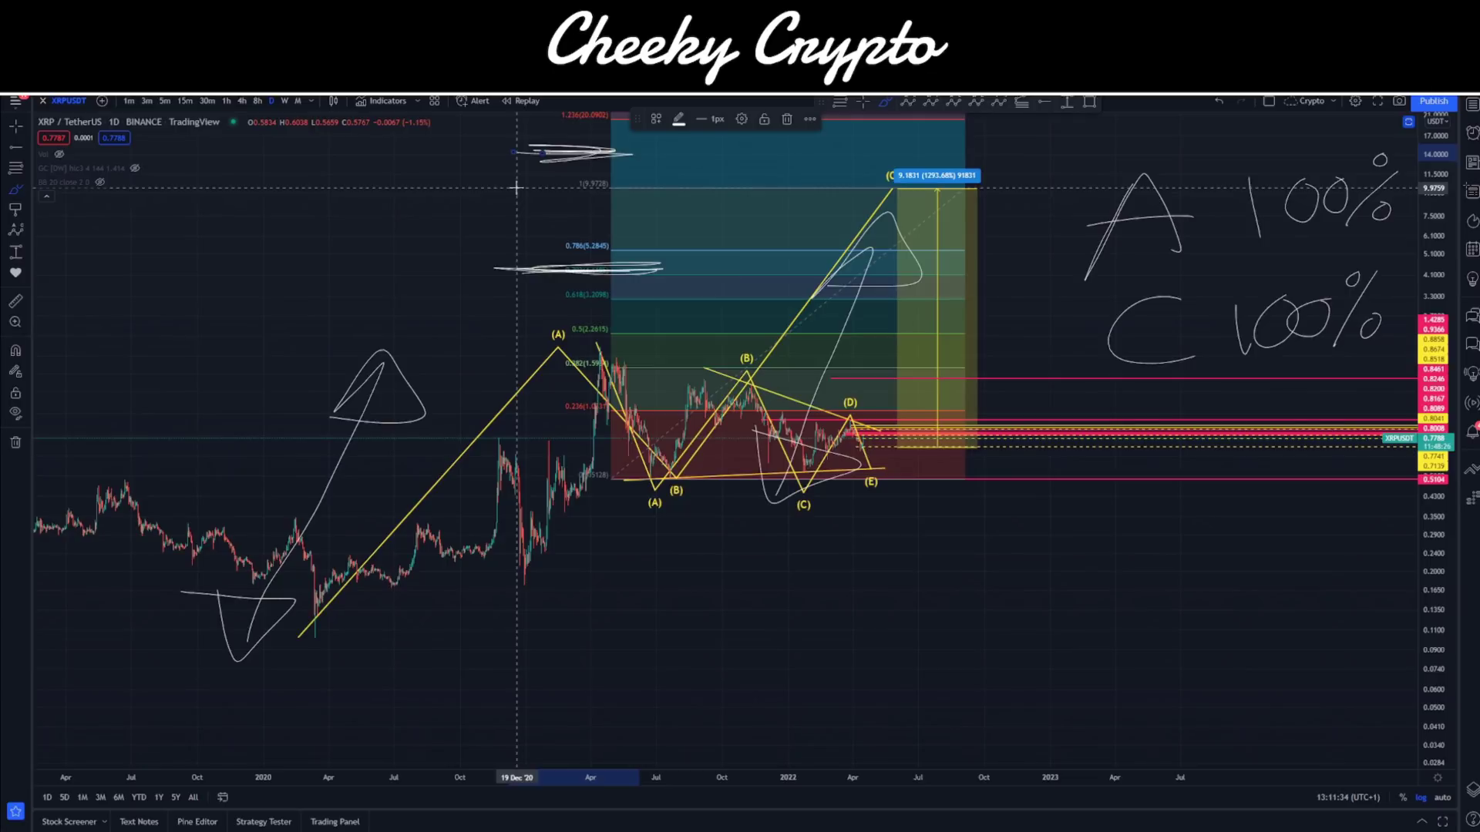
pyautogui.hotkey('ctrl', 'z')
pyautogui.hotkey('ctrl', 'z')
pyautogui.hotkey('ctrl', 'z')
pyautogui.hotkey('ctrl', 'z')
pyautogui.hotkey('ctrl', 'z')
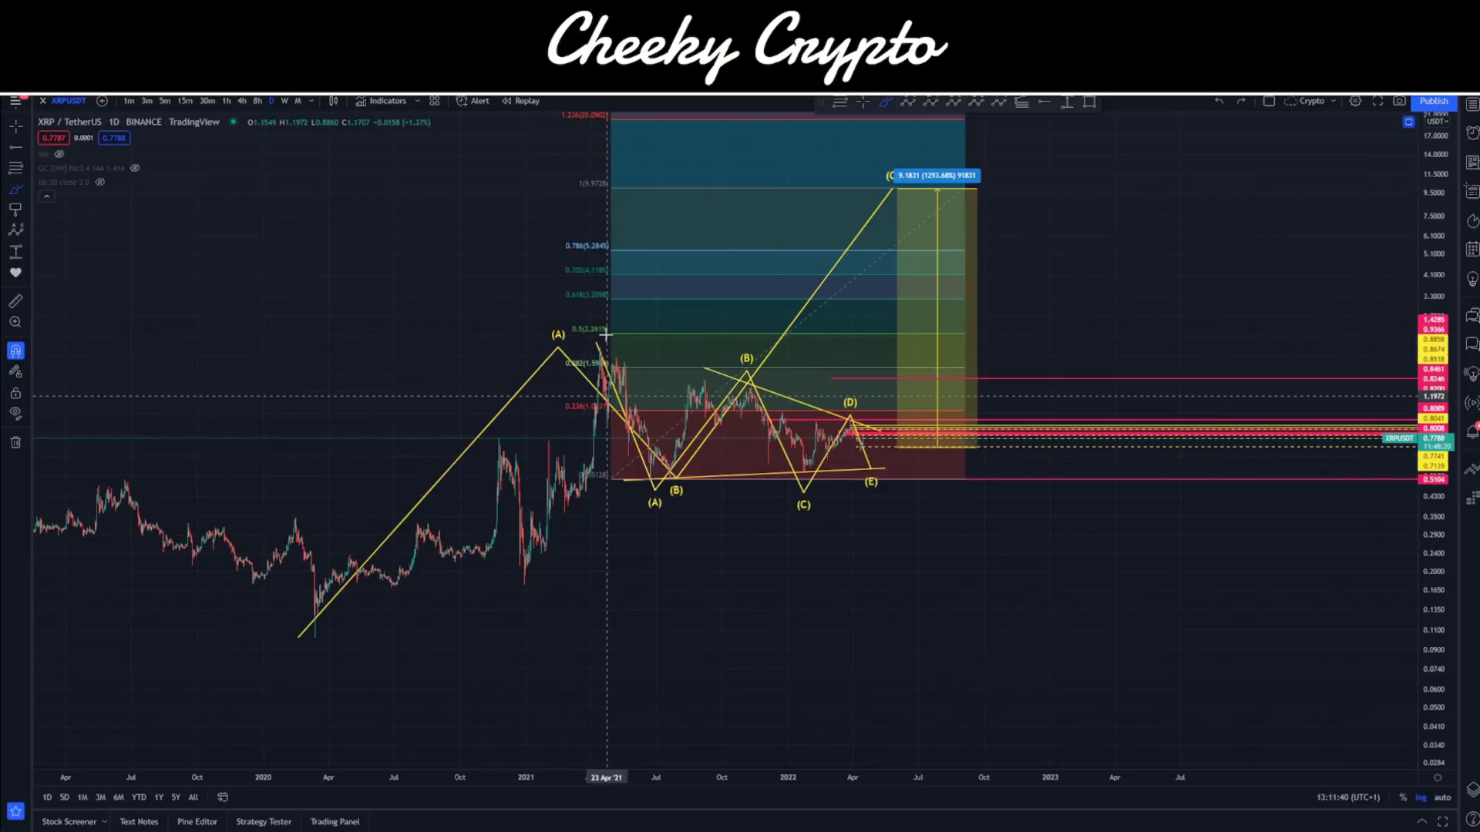
# Step: Switch the chart to the 1-hour timeframe and move the (E) endpoint slightly earlier along the lower trendline, to about 25 April 2022
pyautogui.click(230, 103)
pyautogui.click(15, 124)
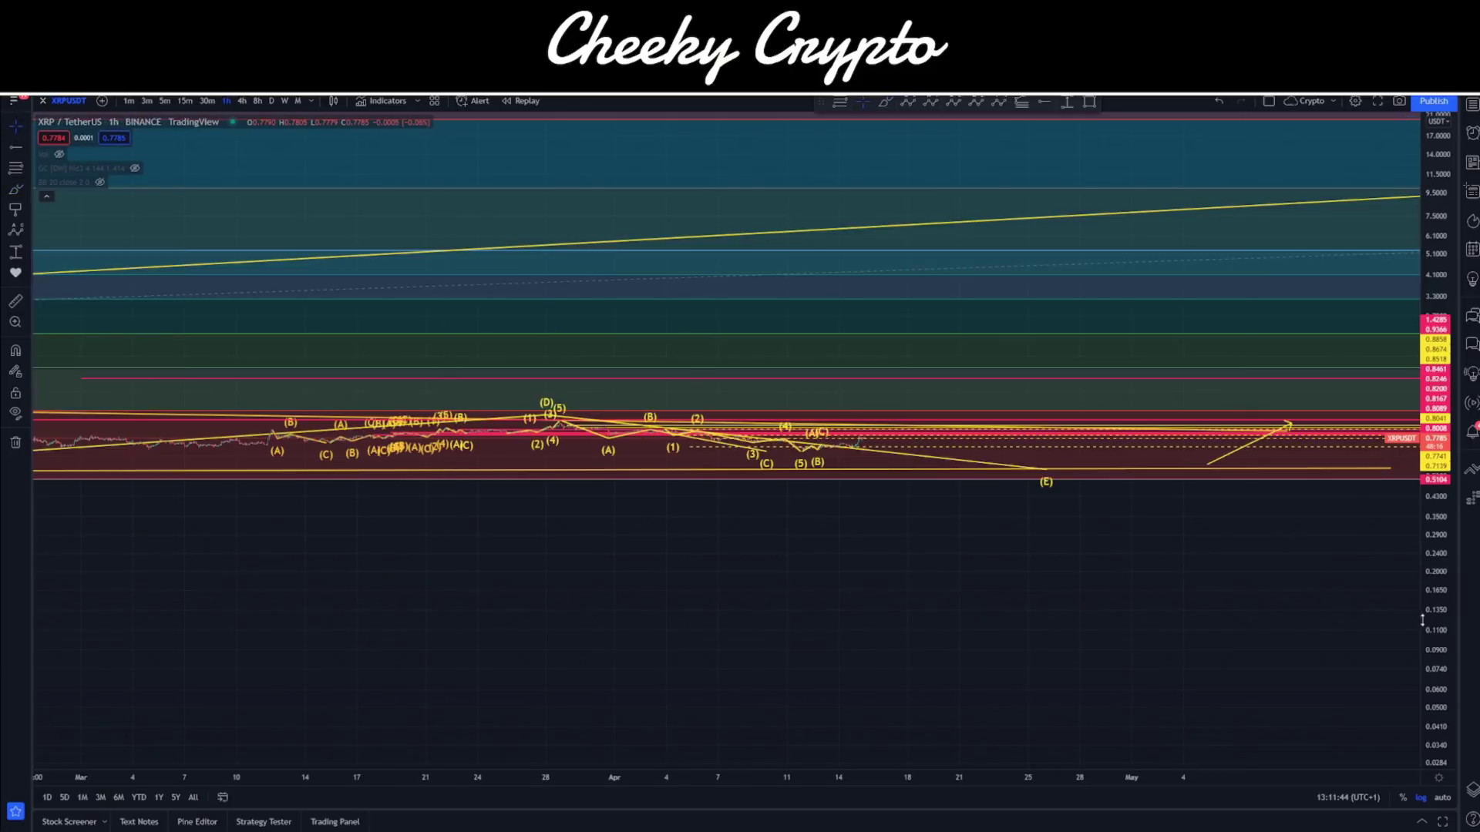
pyautogui.moveTo(1422, 620); pyautogui.dragTo(1422, 363)
pyautogui.scroll(-6, 1158, 363)
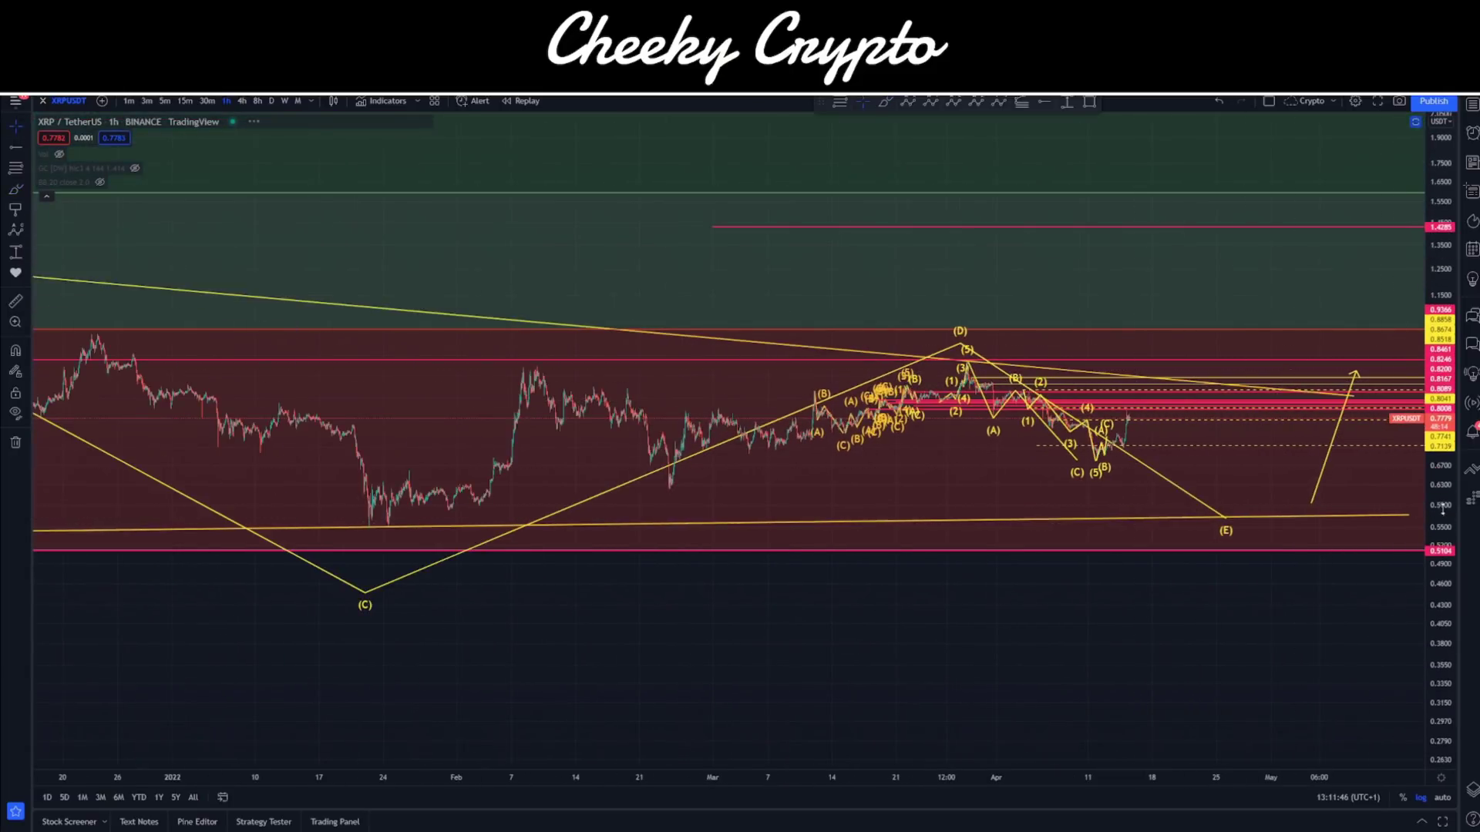
pyautogui.moveTo(1442, 509); pyautogui.dragTo(1419, 148)
pyautogui.moveTo(1056, 538); pyautogui.dragTo(838, 509)
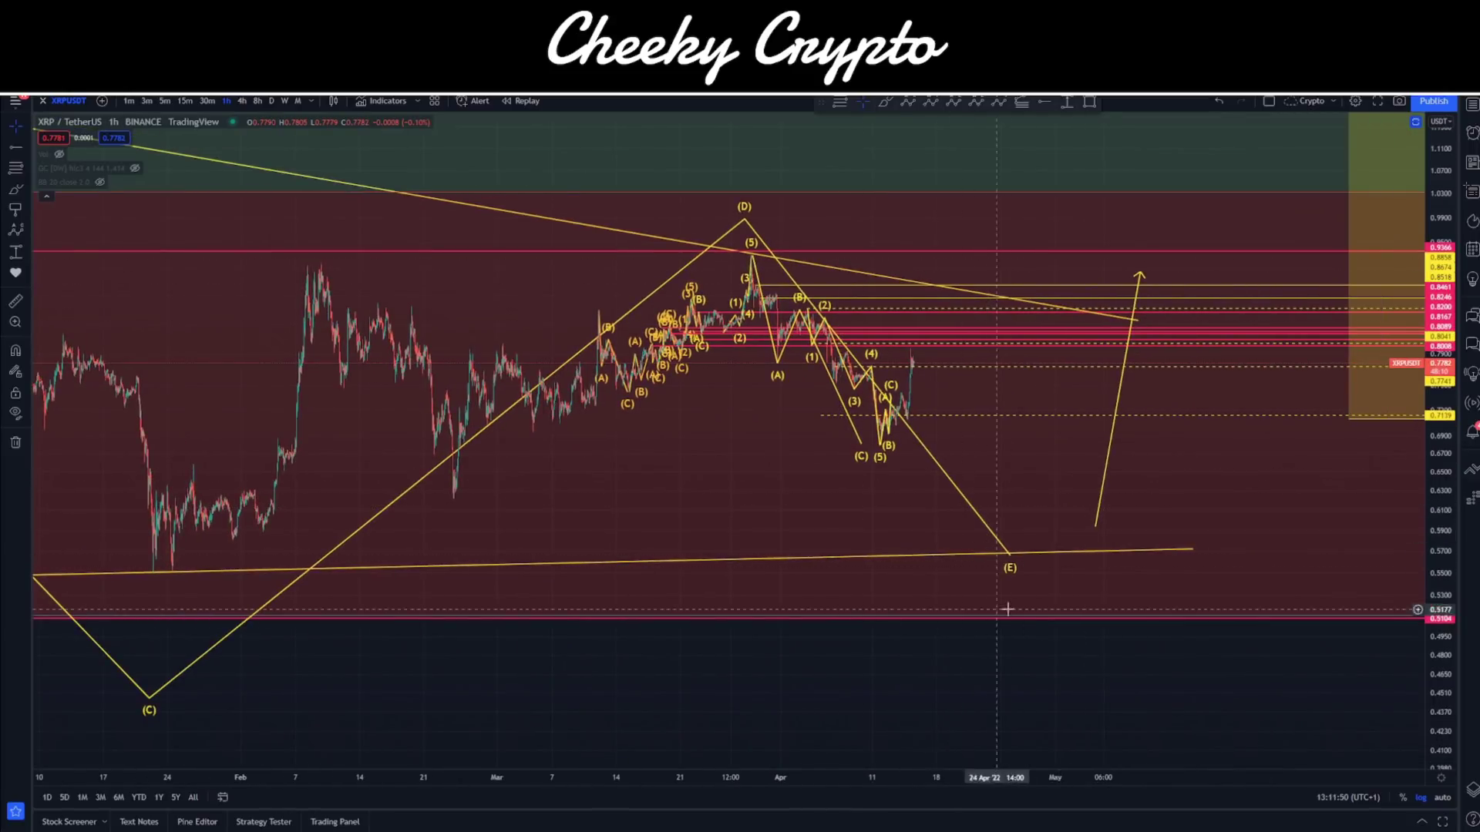
pyautogui.moveTo(1007, 608); pyautogui.dragTo(951, 593)
pyautogui.moveTo(1435, 511); pyautogui.dragTo(1229, 382)
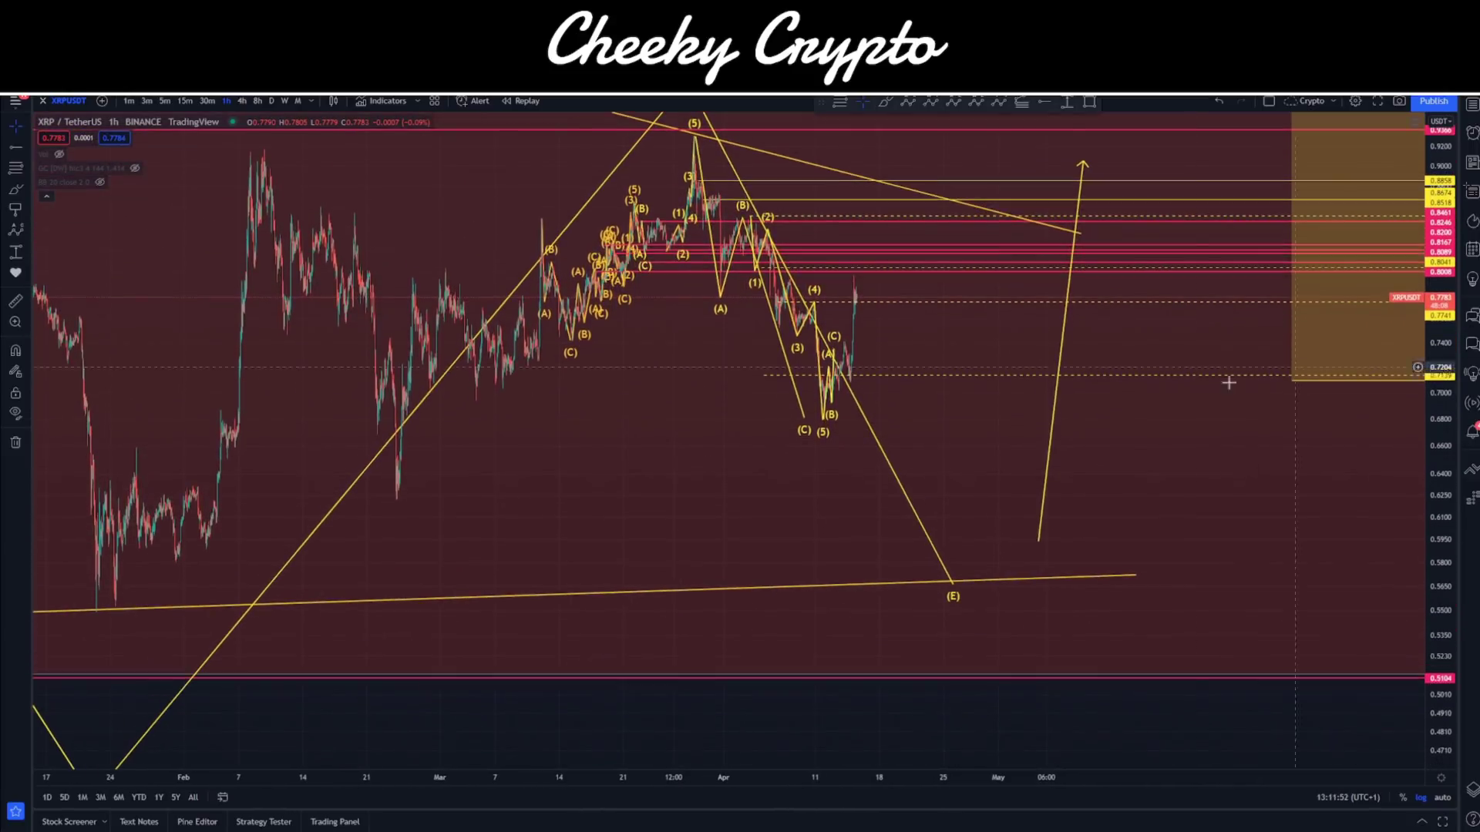
pyautogui.moveTo(955, 460); pyautogui.dragTo(1021, 499)
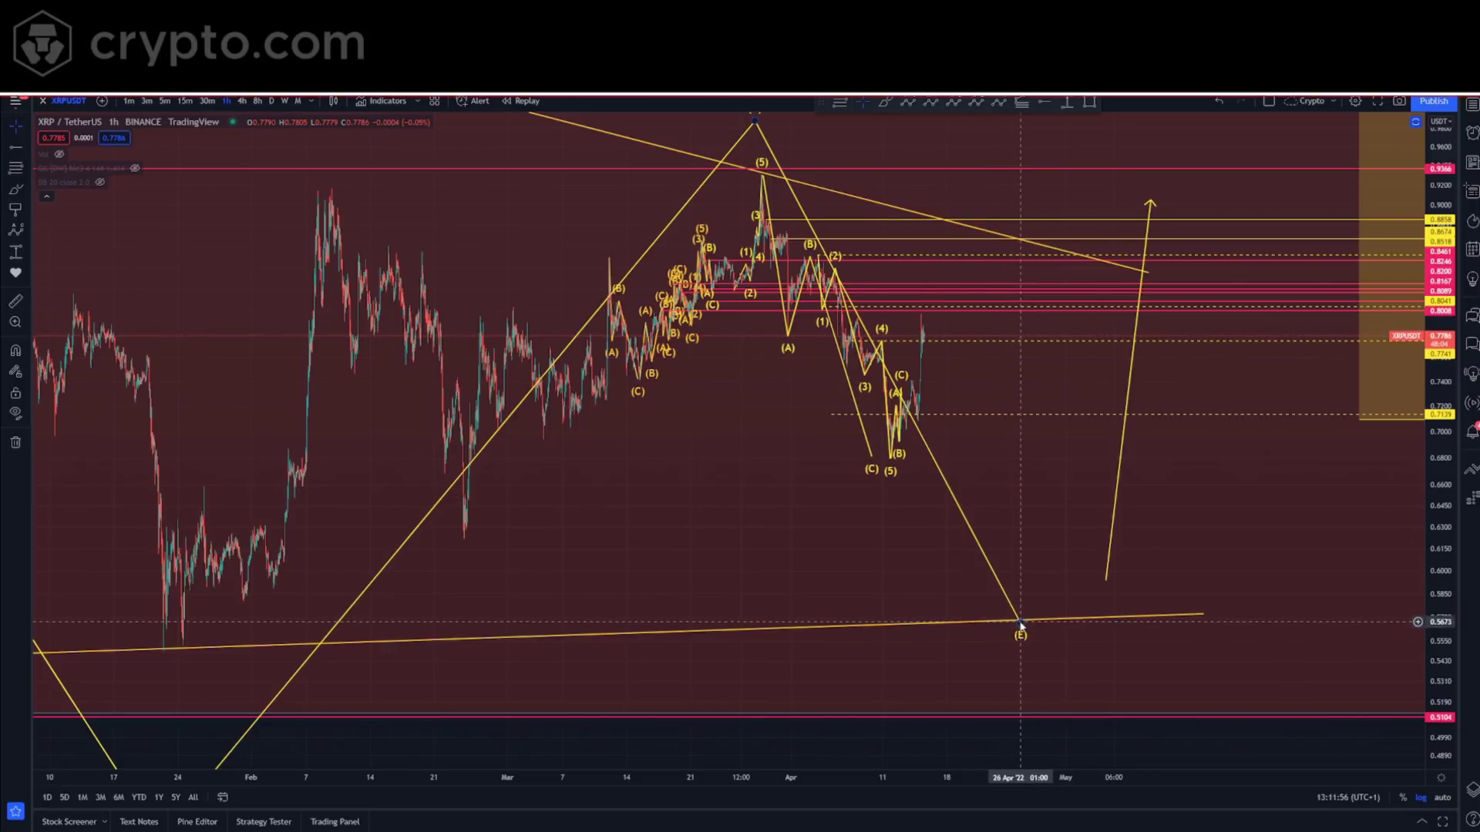
pyautogui.moveTo(1019, 621)
pyautogui.mouseDown()
pyautogui.moveTo(879, 451)
pyautogui.moveTo(935, 483)
pyautogui.moveTo(994, 618)
pyautogui.moveTo(1031, 617)
pyautogui.moveTo(1012, 622)
pyautogui.mouseUp()
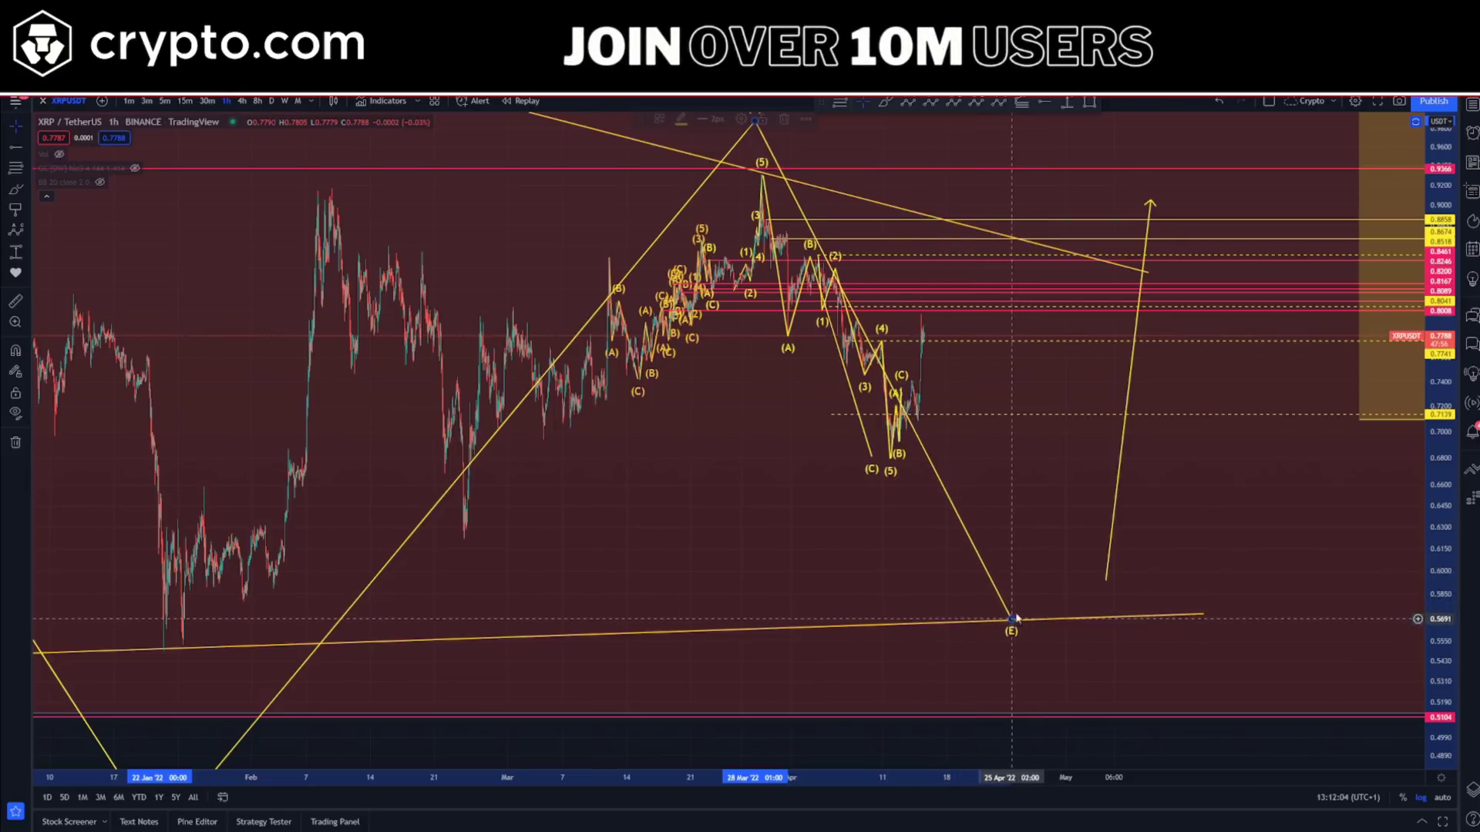
# Step: Examine the hourly price action from the decline into wave (5) through the 15 April 2022 rally
pyautogui.scroll(5, 1065, 528)
pyautogui.moveTo(704, 545)
pyautogui.mouseDown()
pyautogui.moveTo(1056, 541)
pyautogui.moveTo(1149, 469)
pyautogui.mouseUp()
pyautogui.scroll(4, 1056, 541)
pyautogui.moveTo(1090, 700)
pyautogui.mouseDown()
pyautogui.moveTo(700, 627)
pyautogui.moveTo(755, 701)
pyautogui.mouseUp()
pyautogui.moveTo(893, 547)
pyautogui.mouseDown()
pyautogui.moveTo(889, 665)
pyautogui.moveTo(1163, 707)
pyautogui.mouseUp()
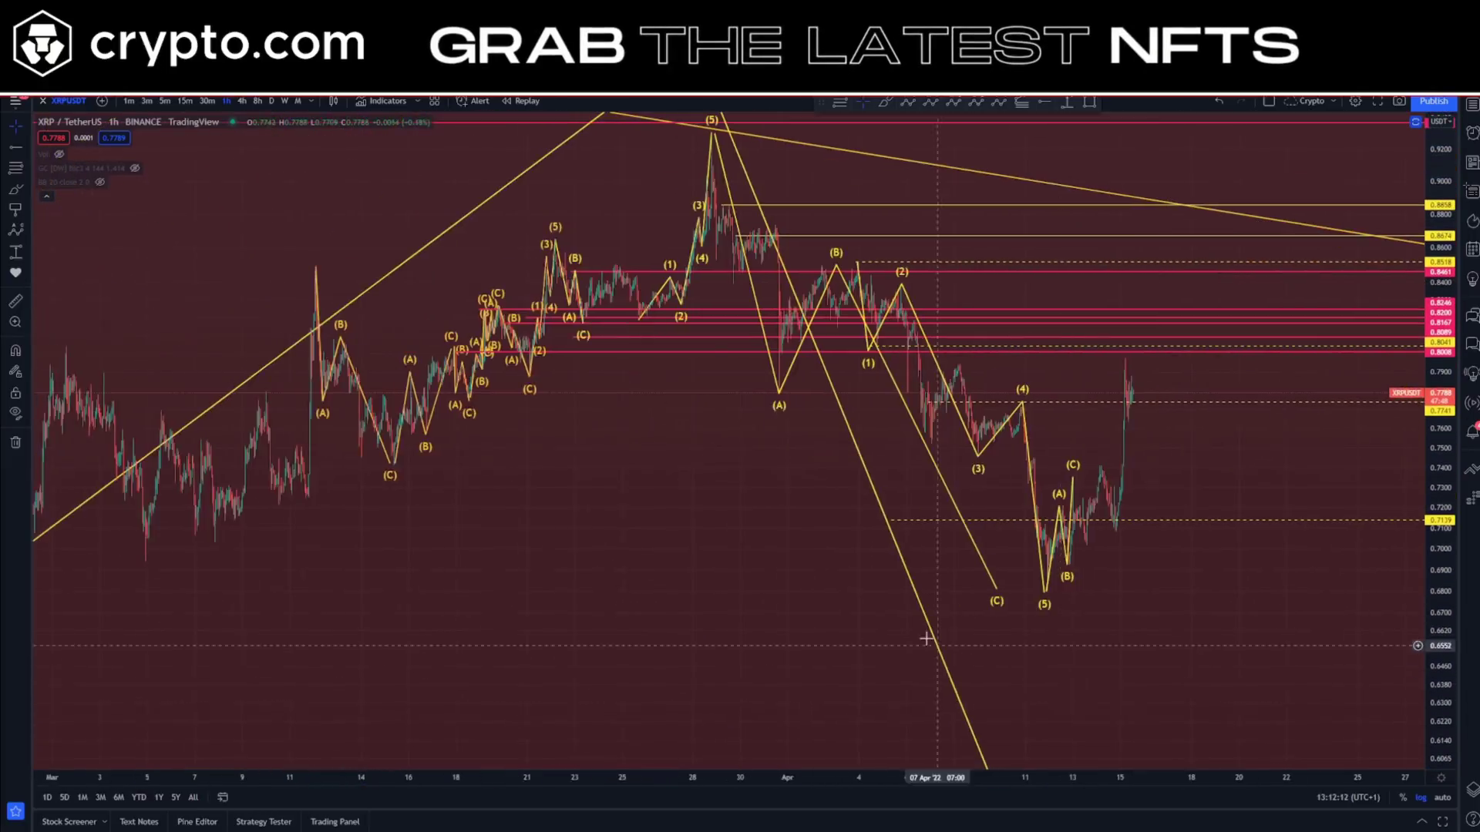
pyautogui.scroll(10, 879, 629)
pyautogui.moveTo(575, 598); pyautogui.dragTo(847, 575)
pyautogui.scroll(5, 888, 588)
pyautogui.moveTo(1410, 570); pyautogui.dragTo(1433, 119)
pyautogui.moveTo(1093, 594); pyautogui.dragTo(1222, 564)
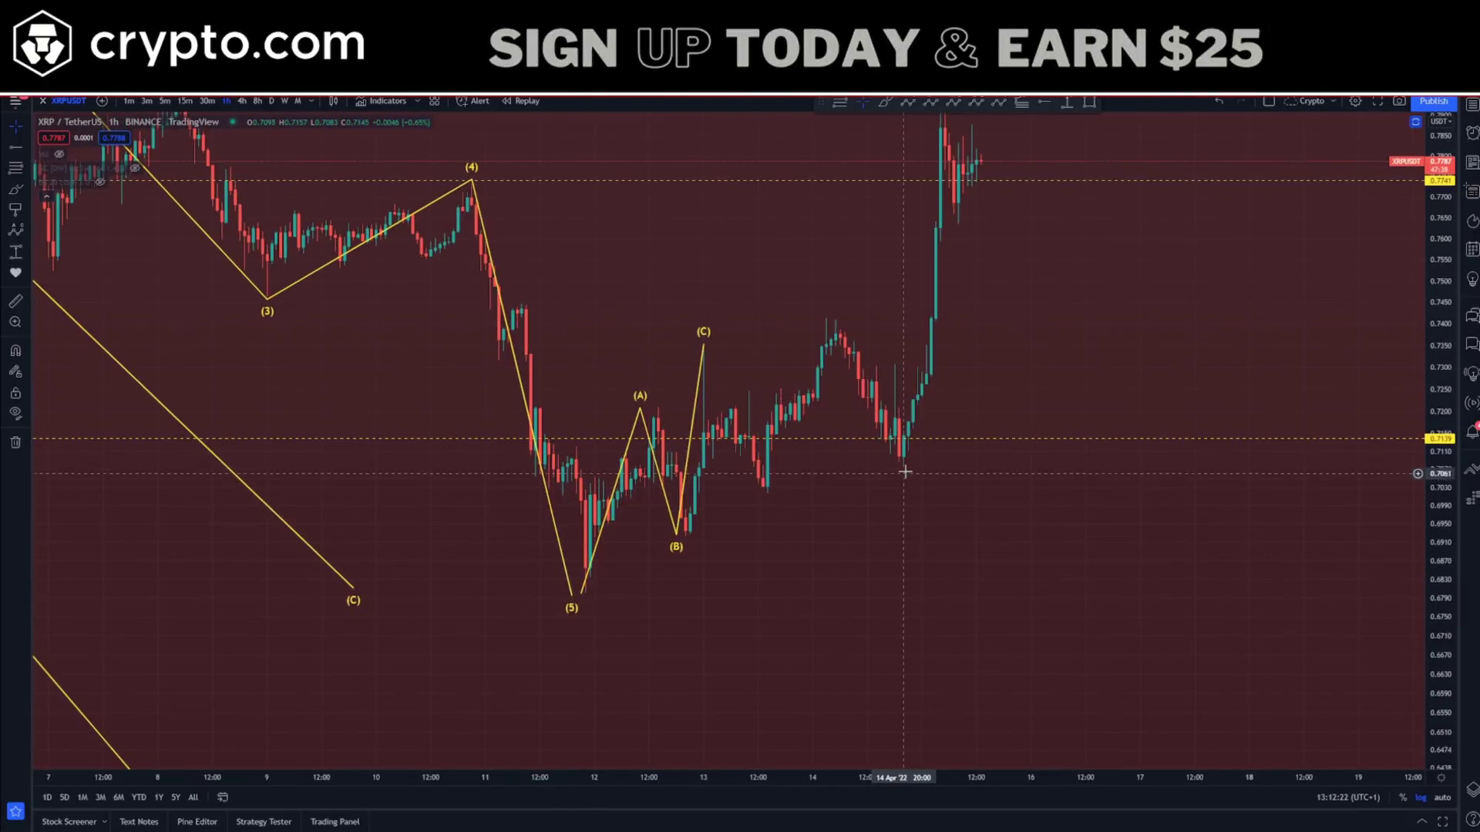
pyautogui.moveTo(1022, 359); pyautogui.dragTo(1007, 402)
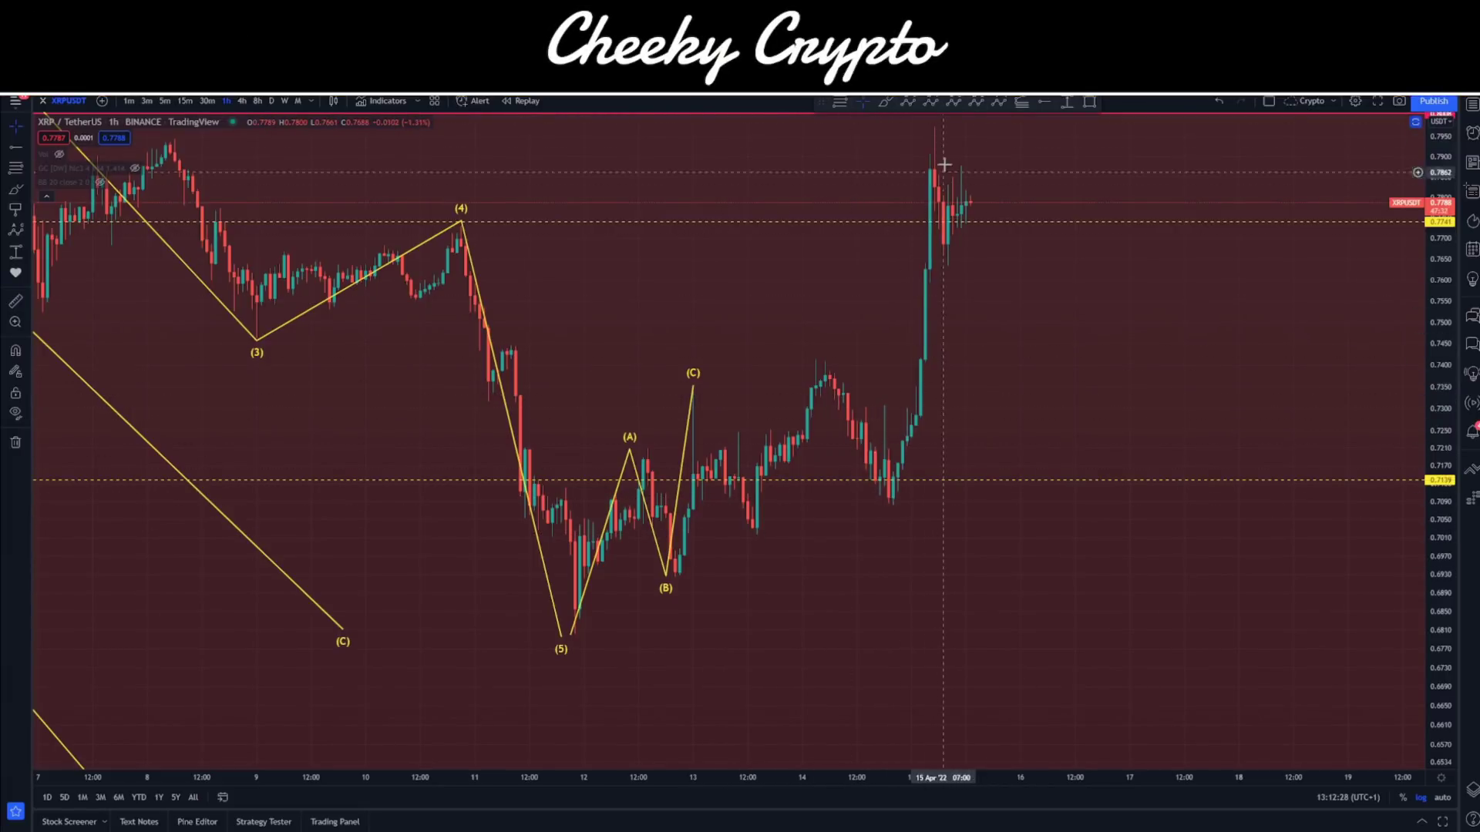
pyautogui.moveTo(991, 436); pyautogui.dragTo(991, 467)
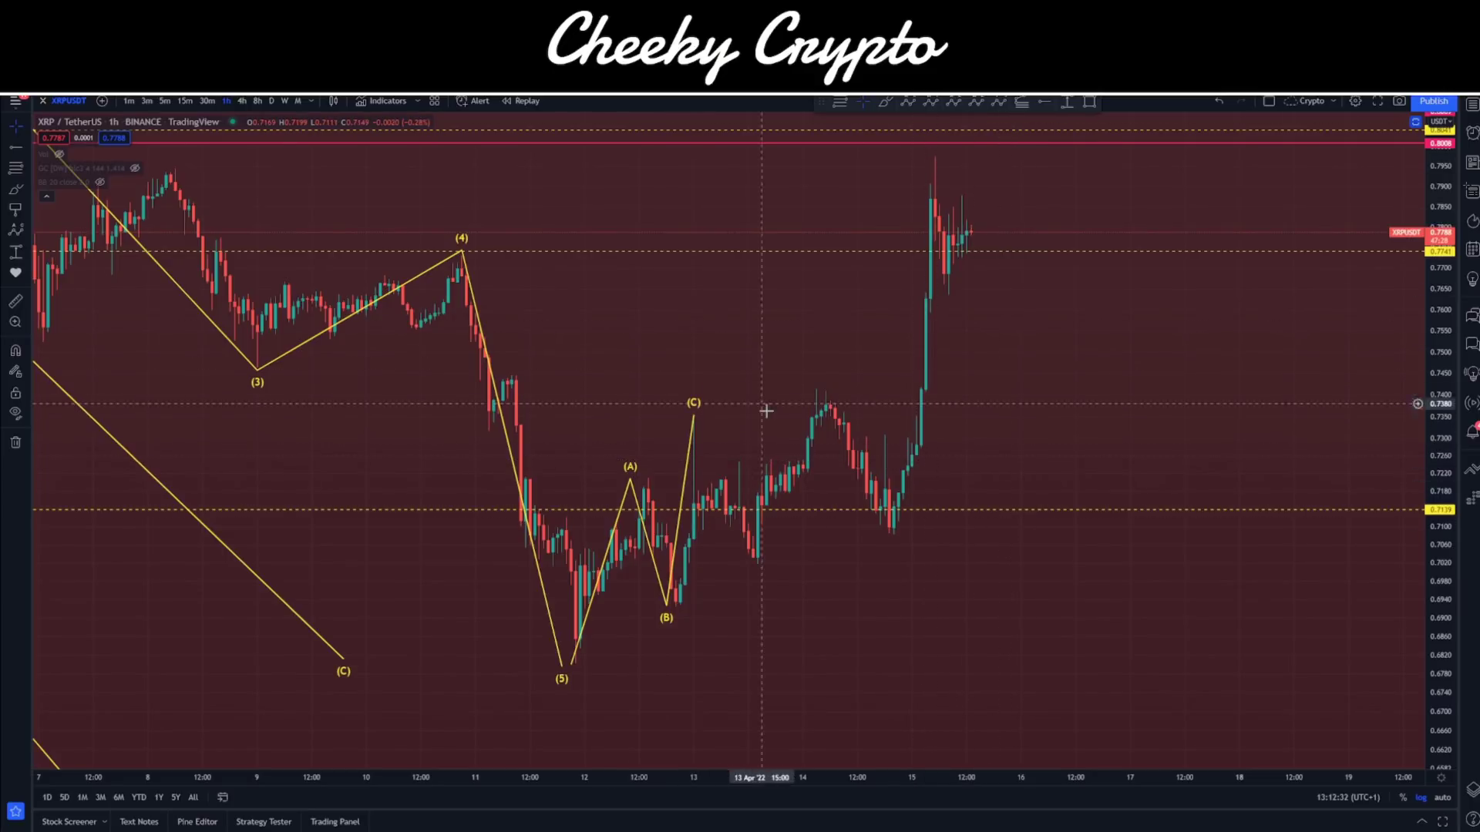
# Step: Draw three consecutive ABC corrections on the hourly swings from the 13 April (C) high to the late 14 April low
pyautogui.click(693, 420)
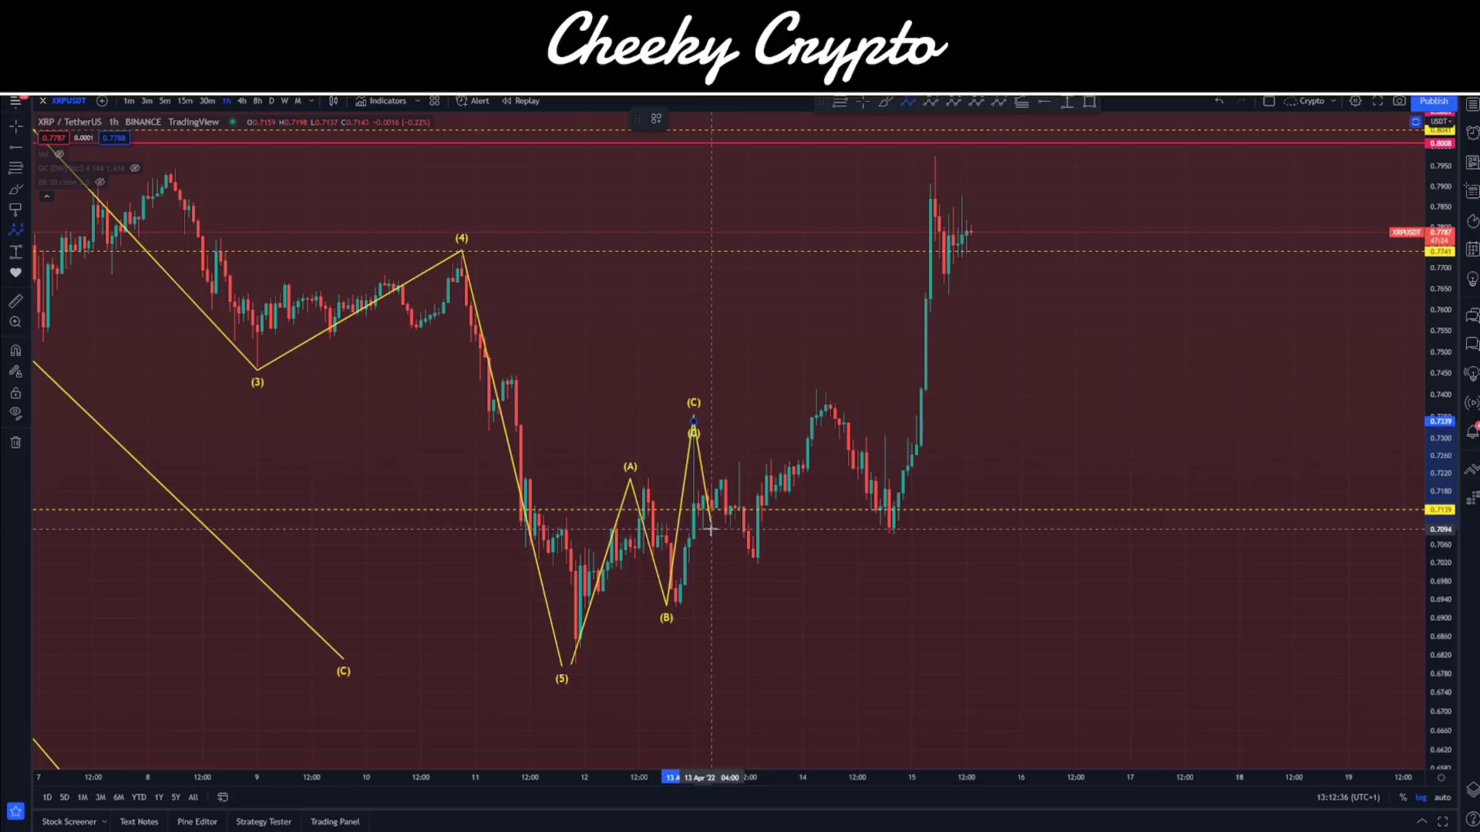
pyautogui.click(752, 554)
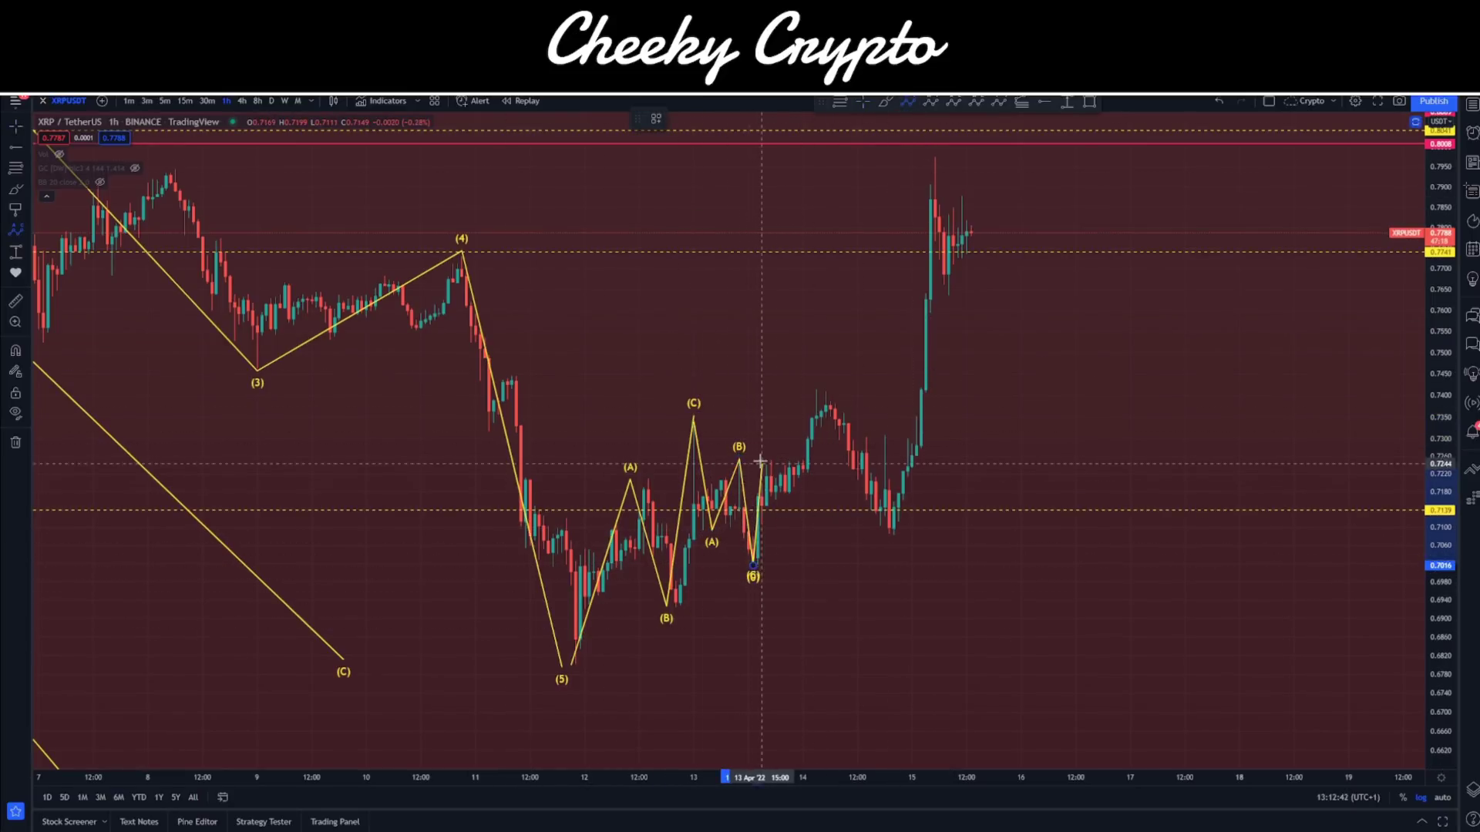
pyautogui.click(780, 493)
pyautogui.click(821, 390)
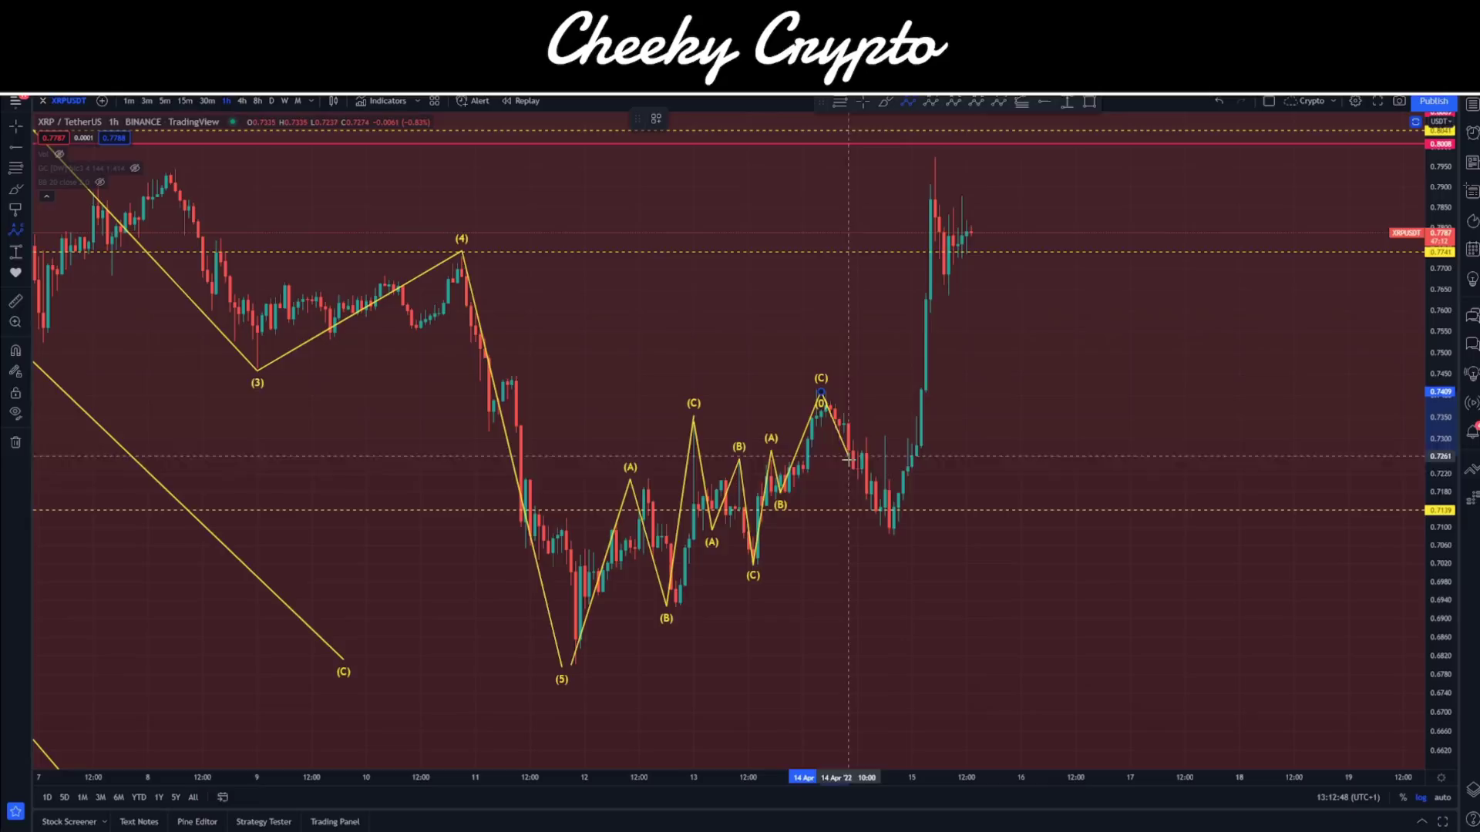
pyautogui.click(891, 537)
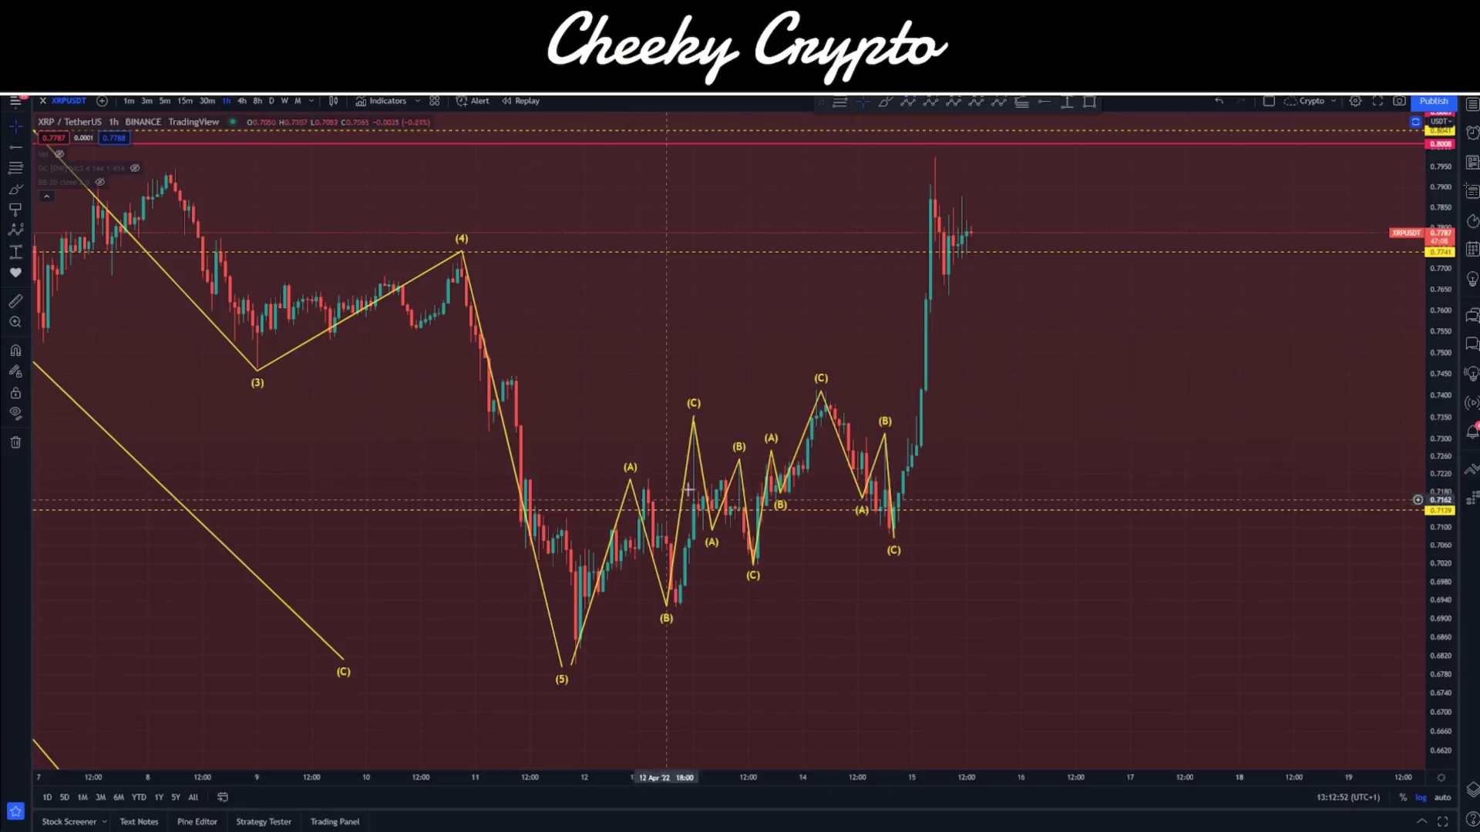
# Step: Delete the three newly drawn ABC patterns and the original ABC pattern rising from the wave (5) low
pyautogui.click(876, 470)
pyautogui.press('Delete')
pyautogui.click(792, 462)
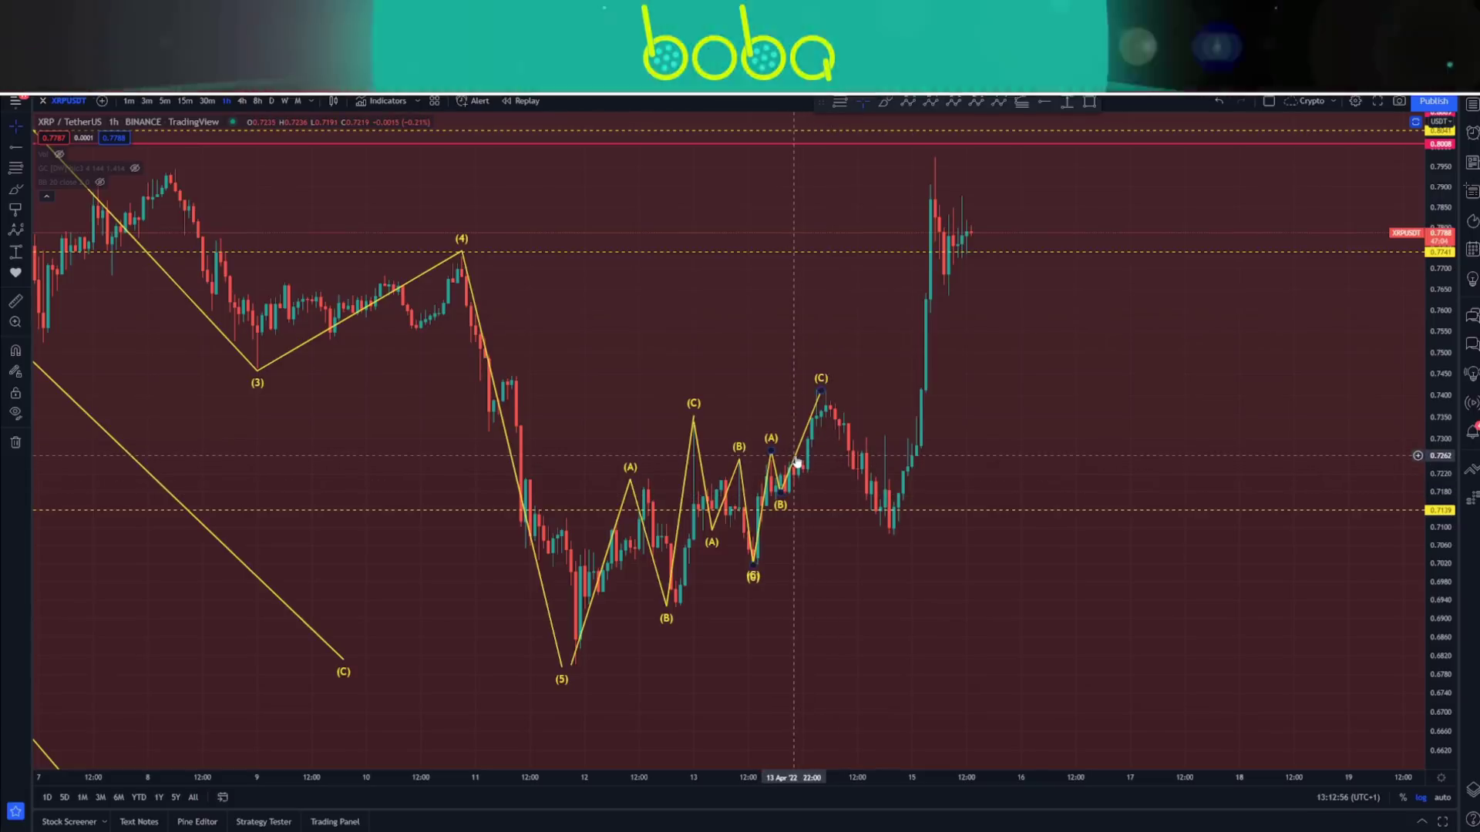
pyautogui.press('Delete')
pyautogui.click(746, 482)
pyautogui.press('Delete')
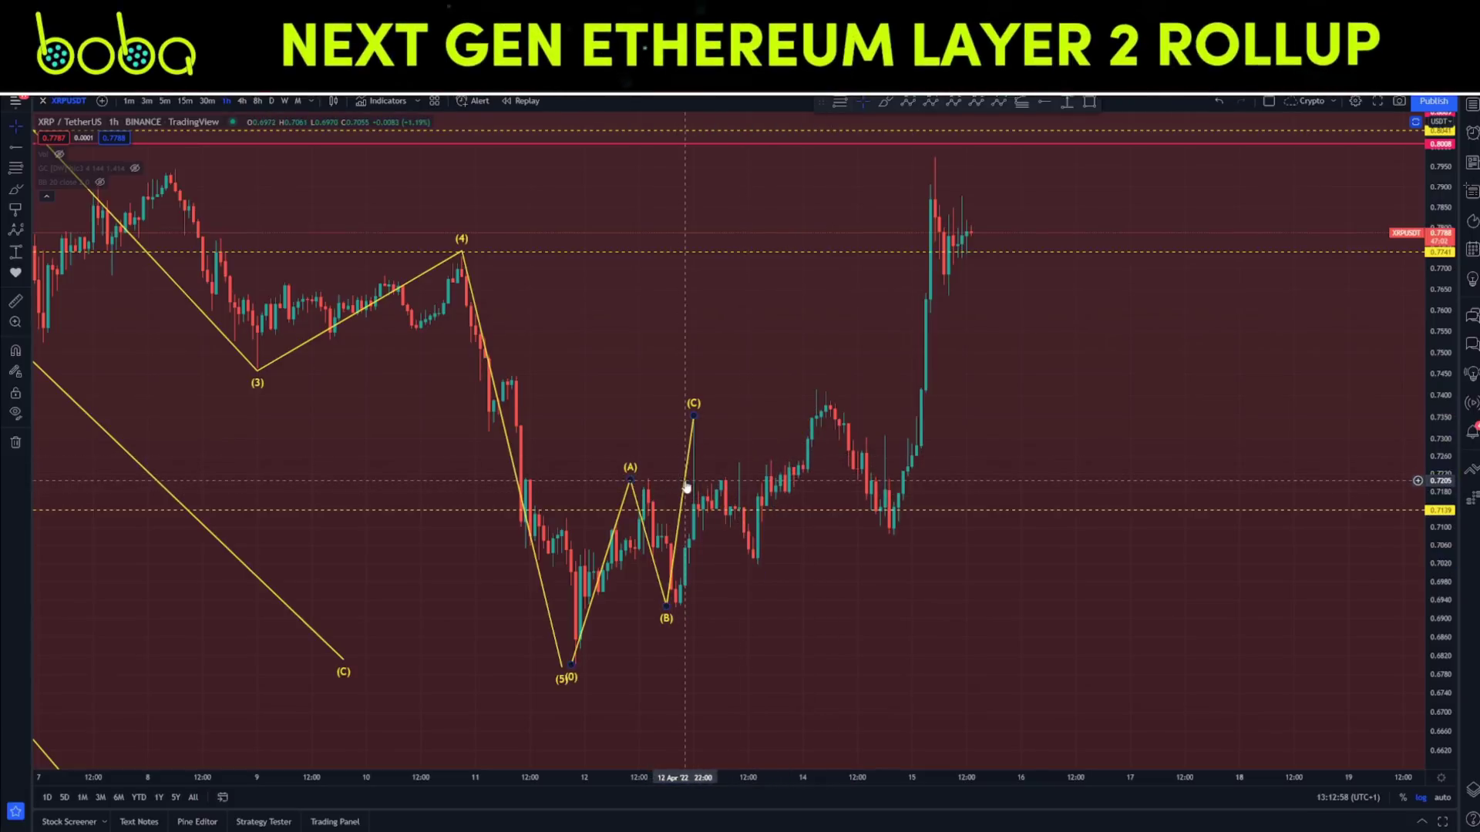
pyautogui.click(683, 488)
pyautogui.press('Delete')
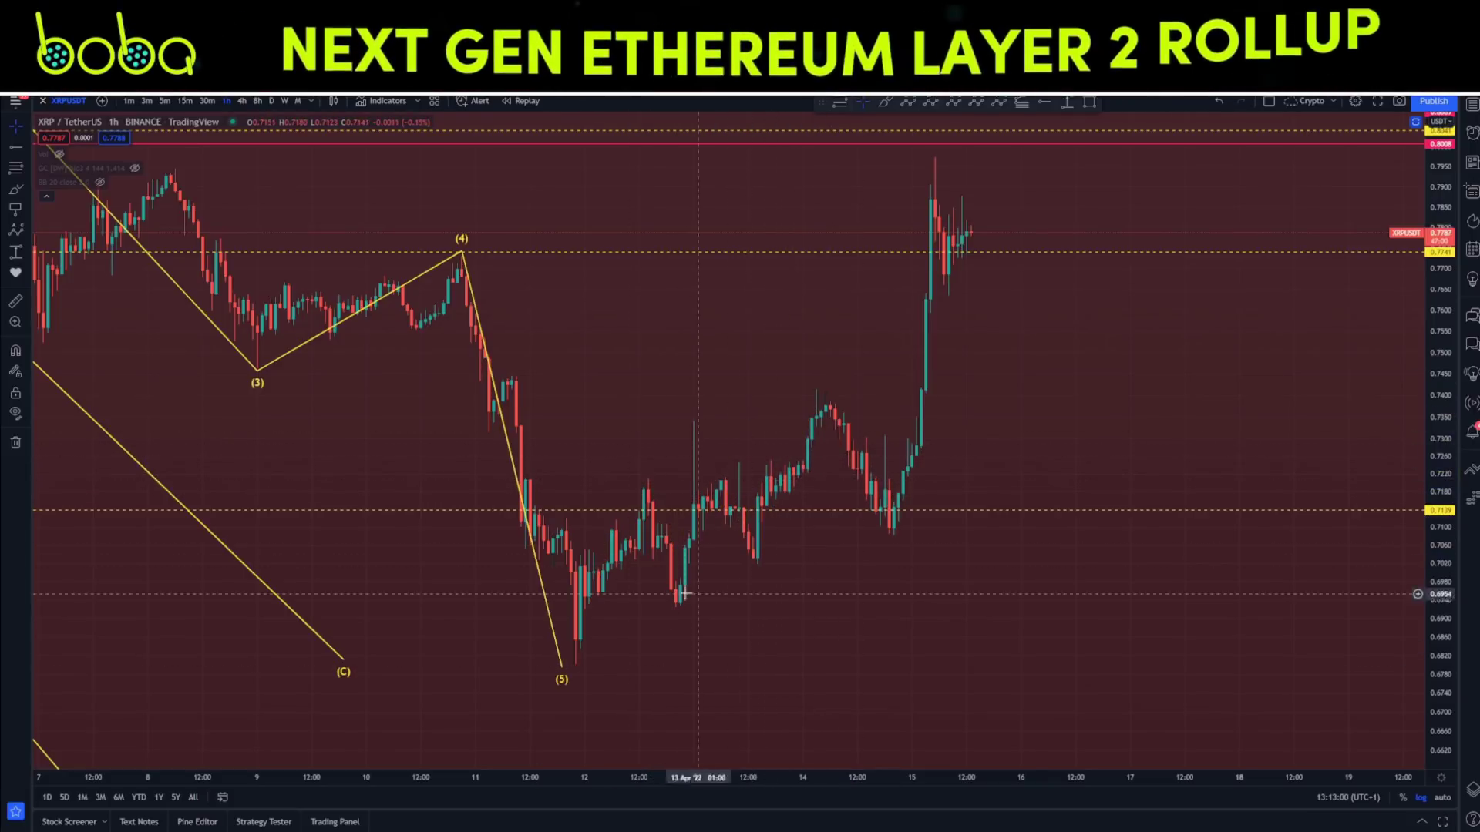
# Step: Draw an ABC correction from the wave (5) low, with (A) near 0.734, (B) near 0.701 and (C) near 0.741 on 14 April
pyautogui.click(907, 102)
pyautogui.click(571, 664)
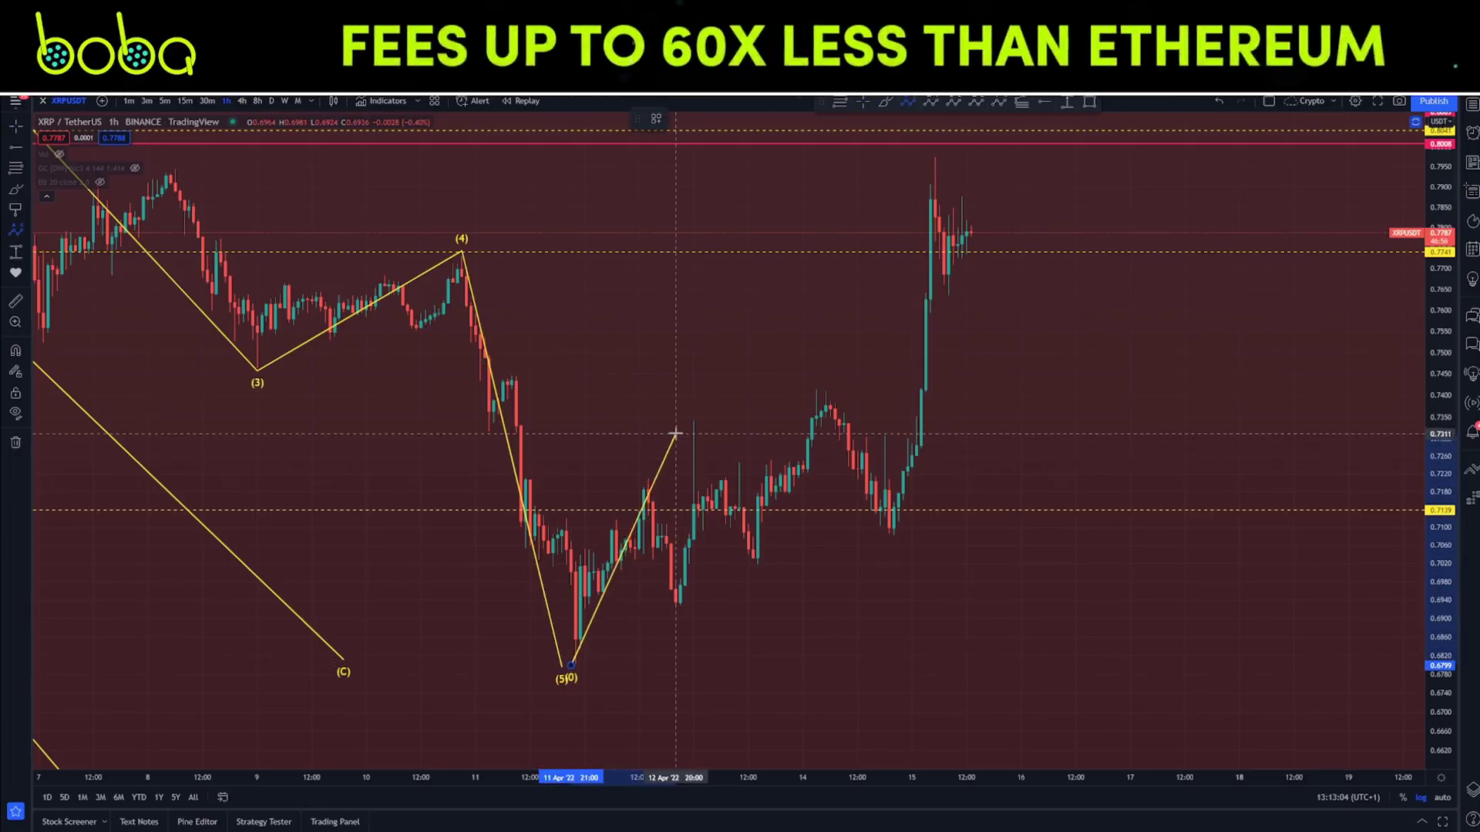
pyautogui.click(684, 420)
pyautogui.click(753, 568)
pyautogui.click(829, 390)
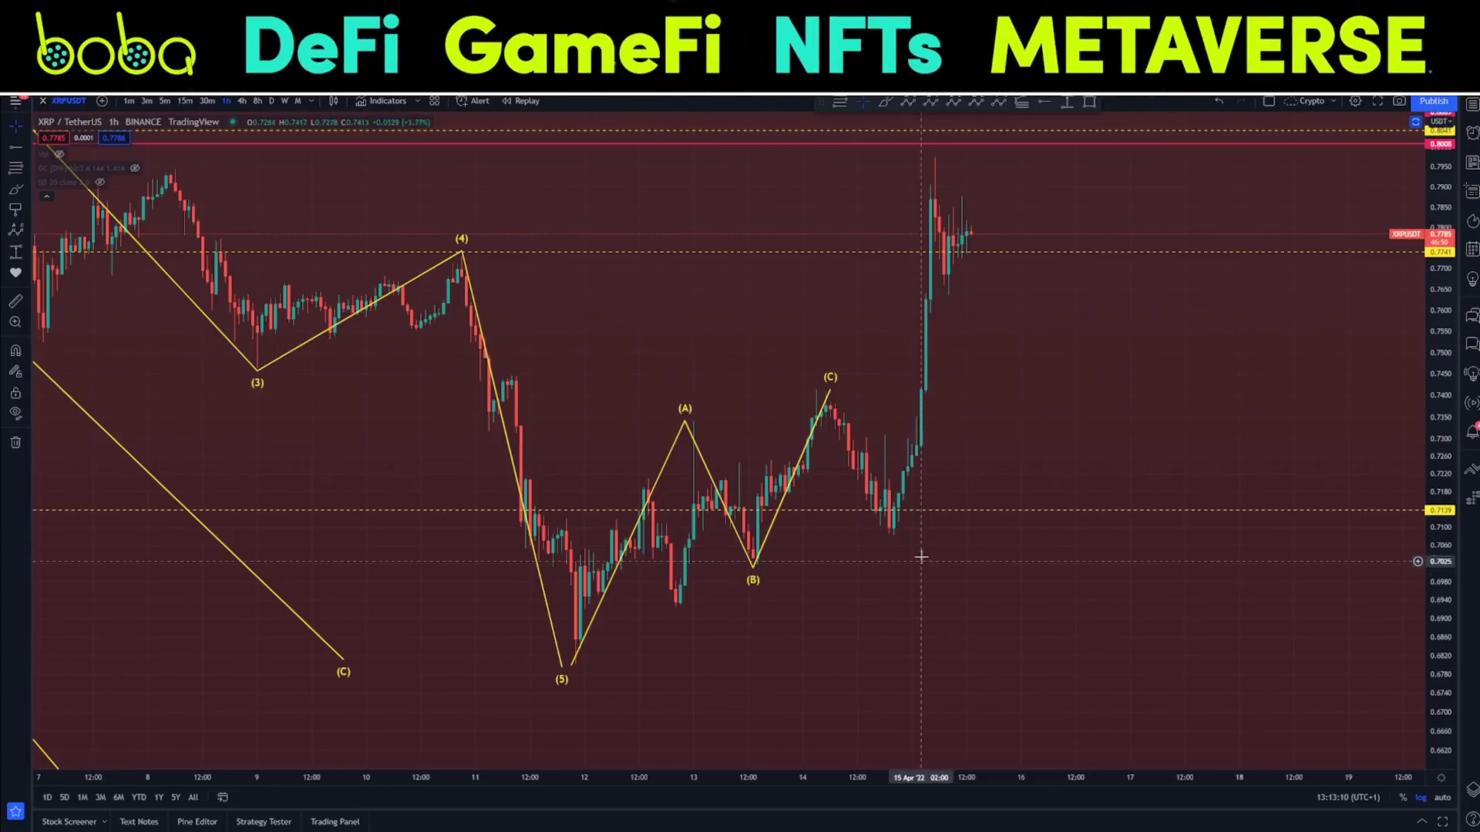
pyautogui.moveTo(935, 476); pyautogui.dragTo(882, 528)
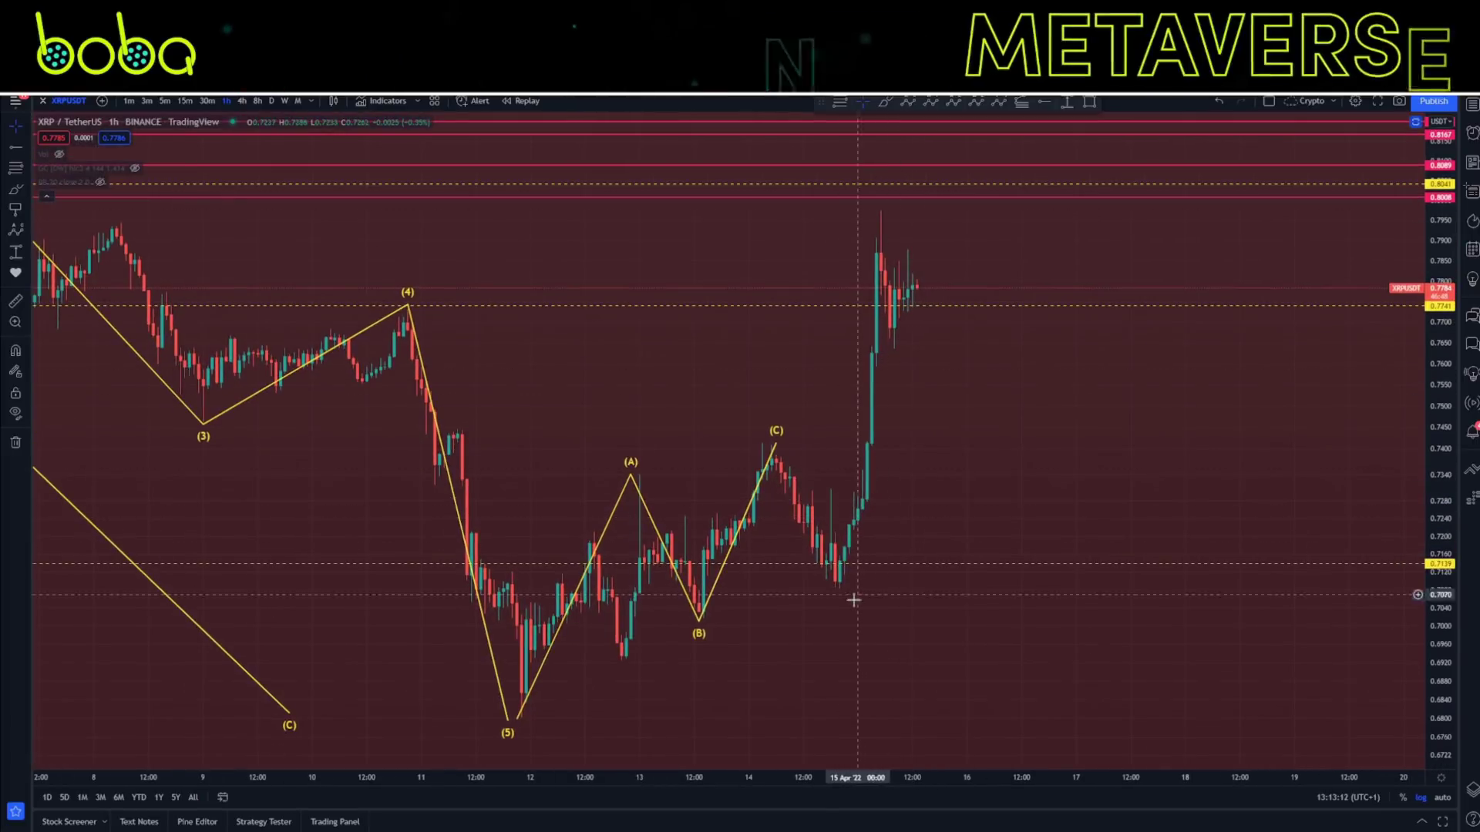
pyautogui.moveTo(925, 446); pyautogui.dragTo(958, 429)
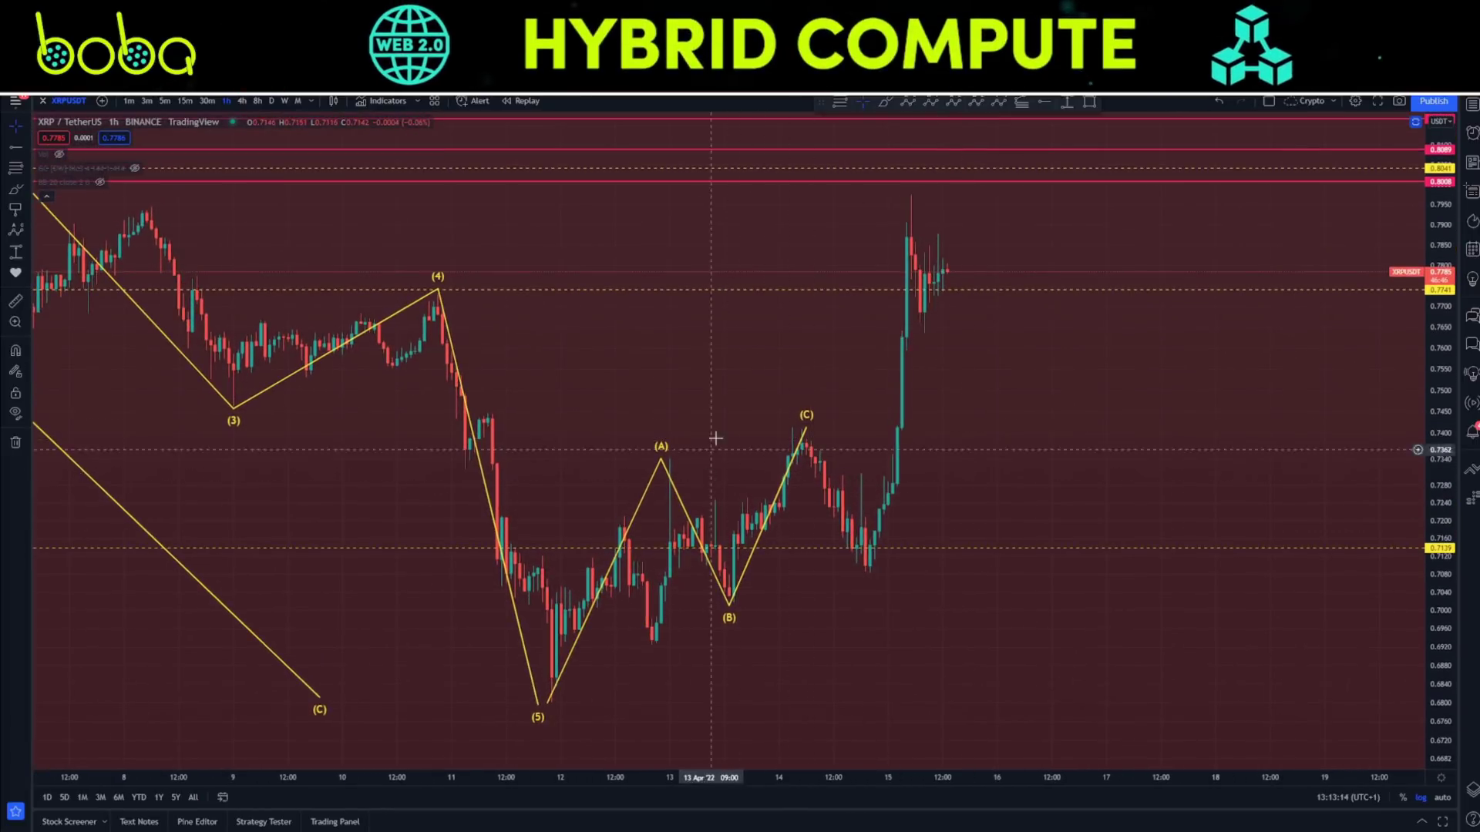
pyautogui.moveTo(626, 631); pyautogui.dragTo(683, 587)
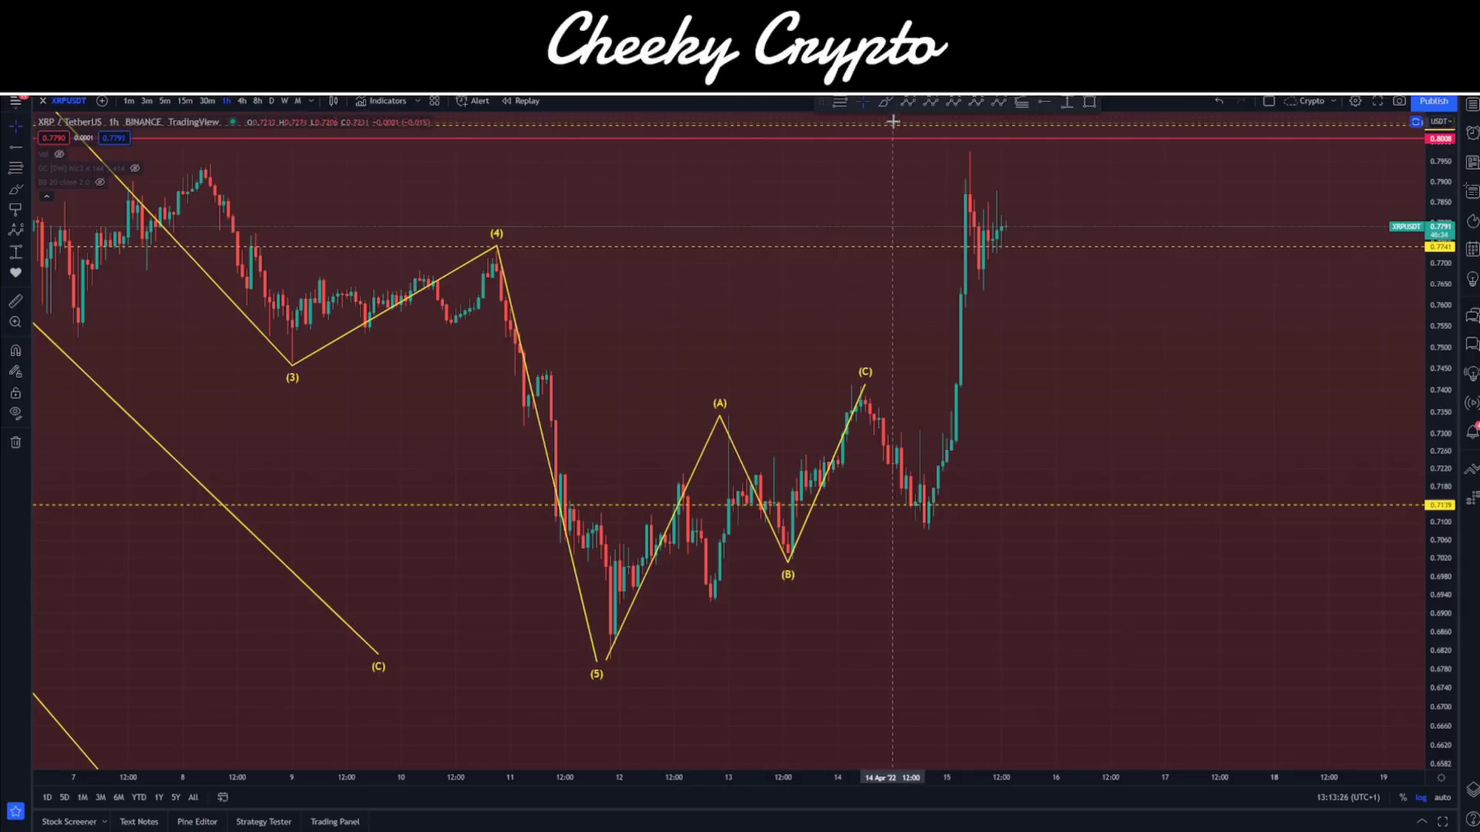
# Step: Handwrite the count 5 3 5 3 5 beside the latest rally with the brush, and undo it
pyautogui.moveTo(1052, 281)
pyautogui.mouseDown()
pyautogui.moveTo(997, 344)
pyautogui.moveTo(1146, 327)
pyautogui.moveTo(1102, 342)
pyautogui.mouseUp()
pyautogui.moveTo(1206, 277)
pyautogui.mouseDown()
pyautogui.moveTo(1166, 290)
pyautogui.moveTo(1189, 352)
pyautogui.mouseUp()
pyautogui.moveTo(1248, 288); pyautogui.dragTo(1293, 340)
pyautogui.moveTo(1352, 282)
pyautogui.mouseDown()
pyautogui.moveTo(1377, 336)
pyautogui.moveTo(1329, 349)
pyautogui.mouseUp()
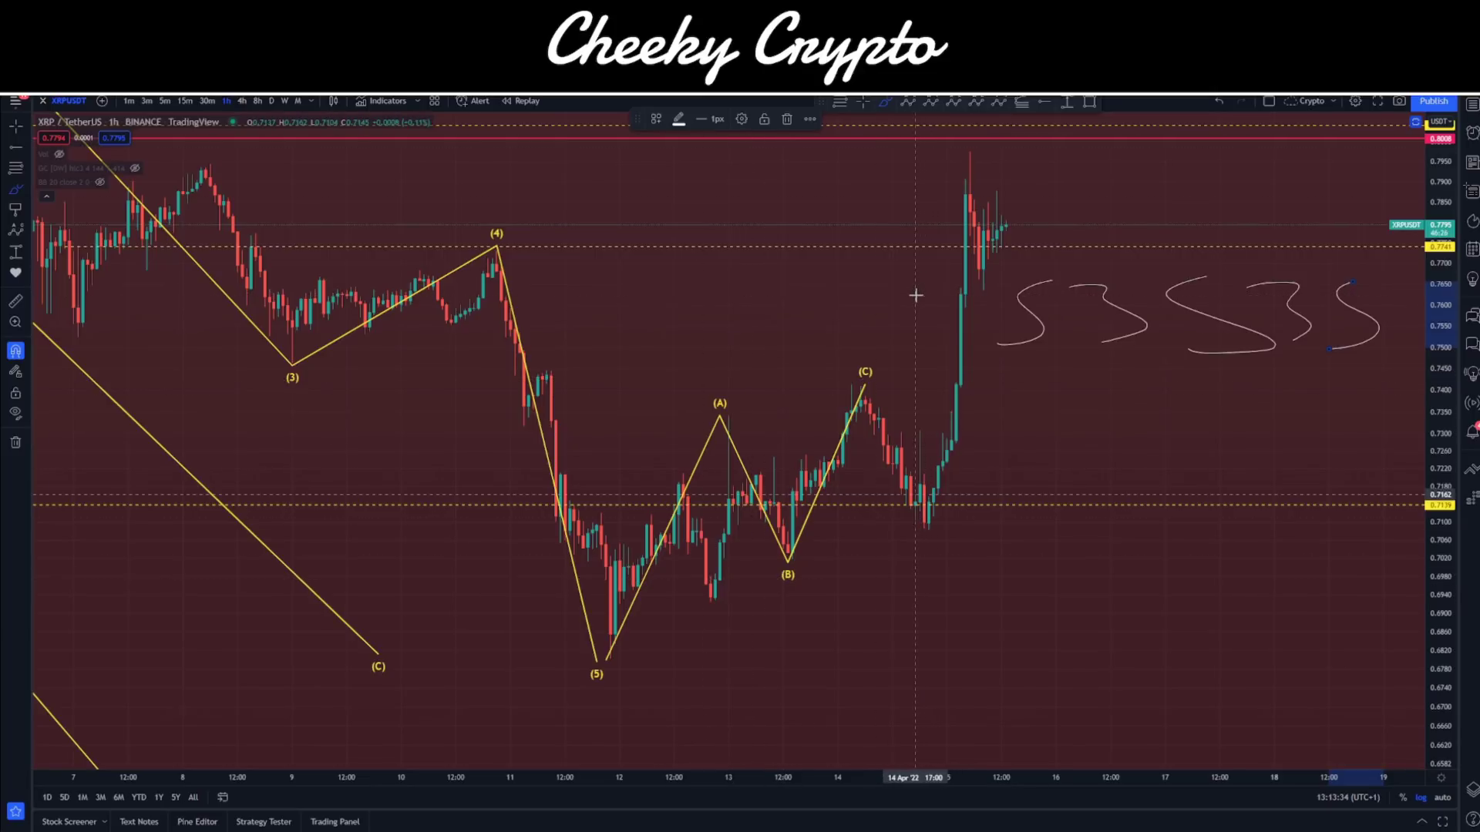
pyautogui.hotkey('ctrl', 'z')
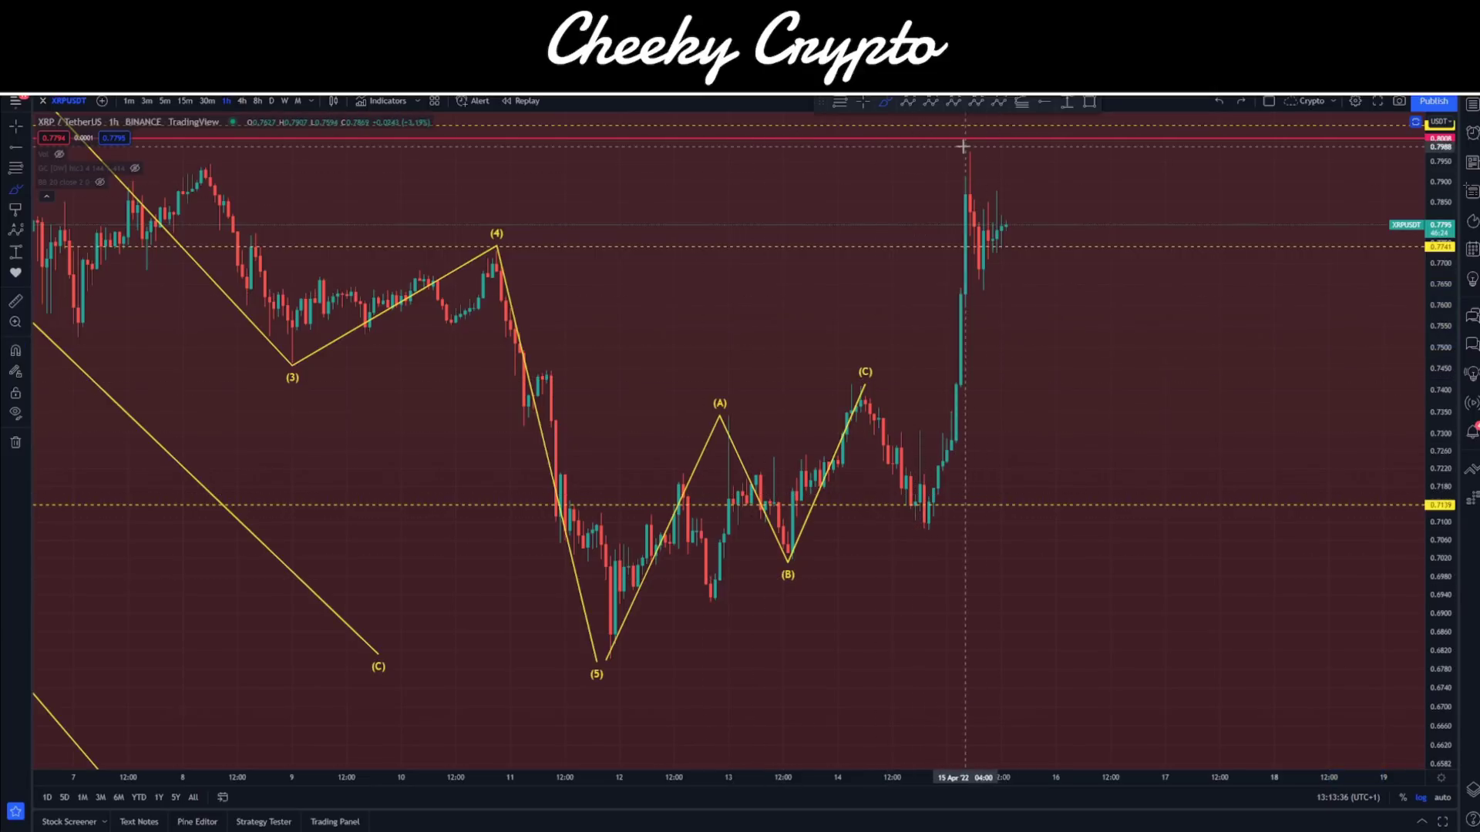
# Step: Circle the 15 April peak and wave (B) with the brush, trace the swings between them, and undo these strokes
pyautogui.moveTo(972, 145)
pyautogui.mouseDown()
pyautogui.moveTo(956, 282)
pyautogui.moveTo(1117, 152)
pyautogui.moveTo(1079, 185)
pyautogui.mouseUp()
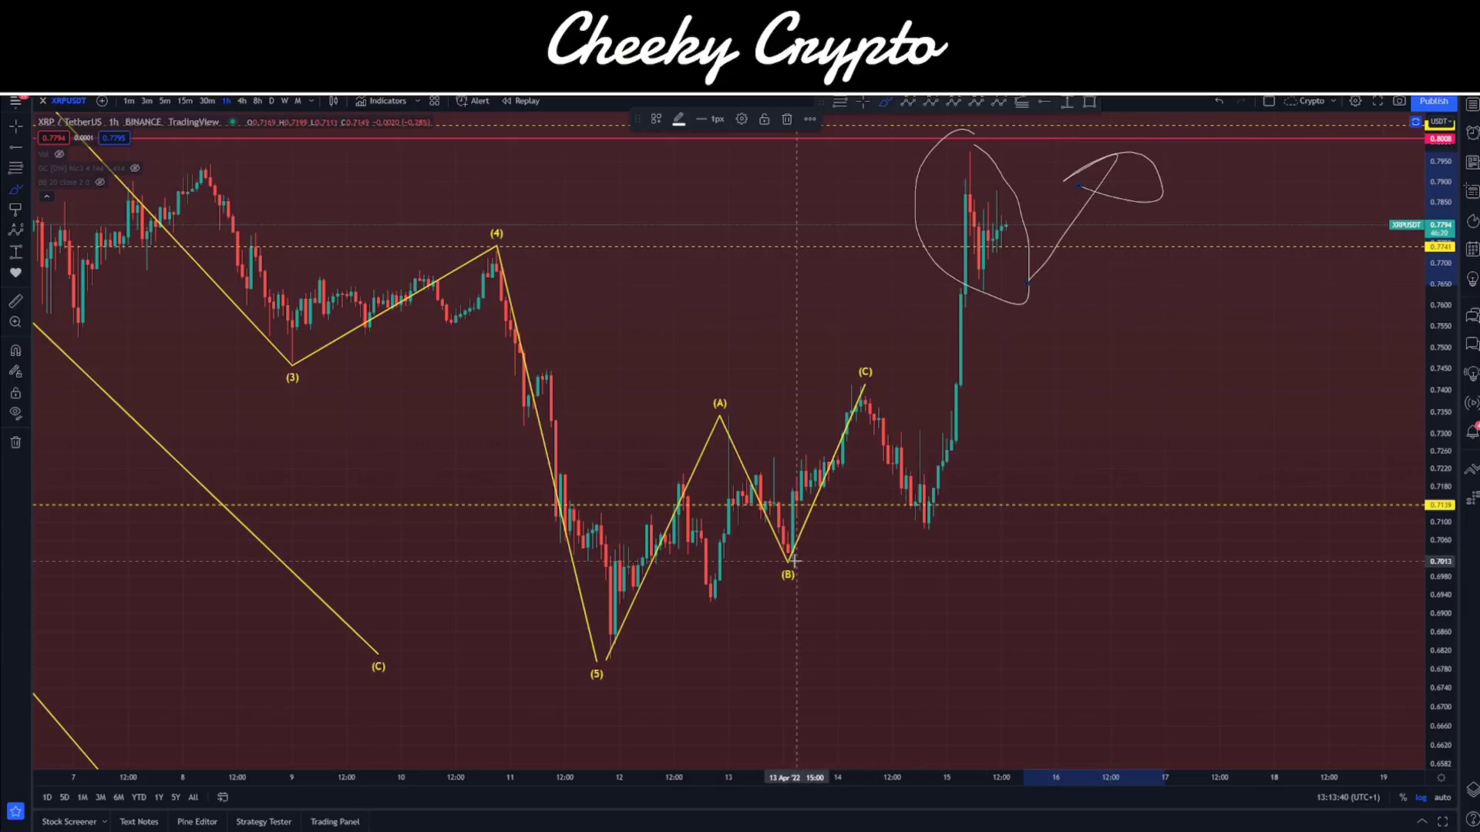
pyautogui.moveTo(811, 542)
pyautogui.mouseDown()
pyautogui.moveTo(794, 586)
pyautogui.moveTo(759, 530)
pyautogui.mouseUp()
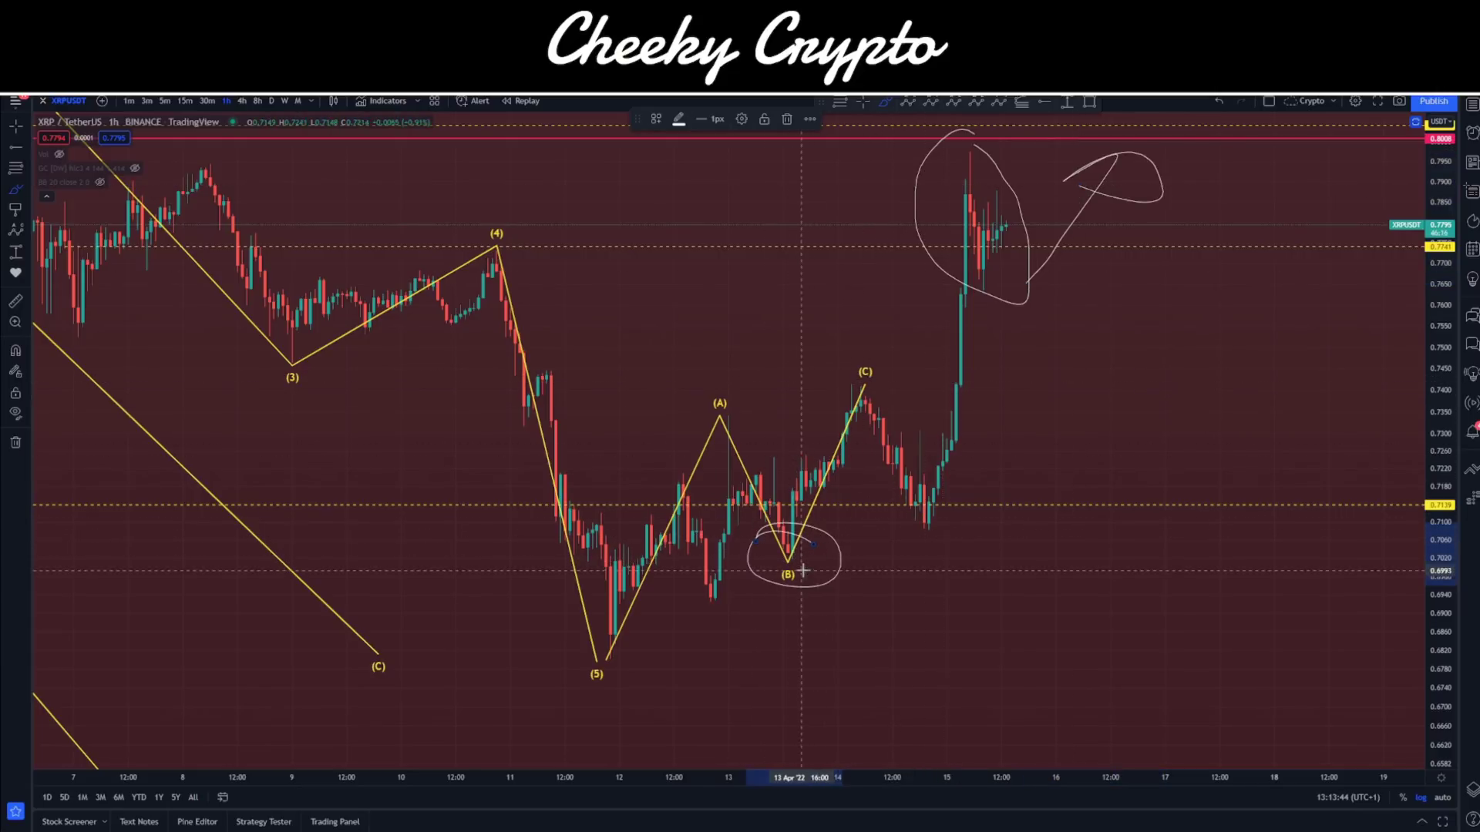
pyautogui.moveTo(803, 570)
pyautogui.mouseDown()
pyautogui.moveTo(841, 396)
pyautogui.moveTo(887, 490)
pyautogui.moveTo(956, 486)
pyautogui.moveTo(1033, 293)
pyautogui.moveTo(1079, 314)
pyautogui.mouseUp()
pyautogui.moveTo(1009, 200)
pyautogui.mouseDown()
pyautogui.moveTo(1051, 285)
pyautogui.moveTo(1076, 283)
pyautogui.mouseUp()
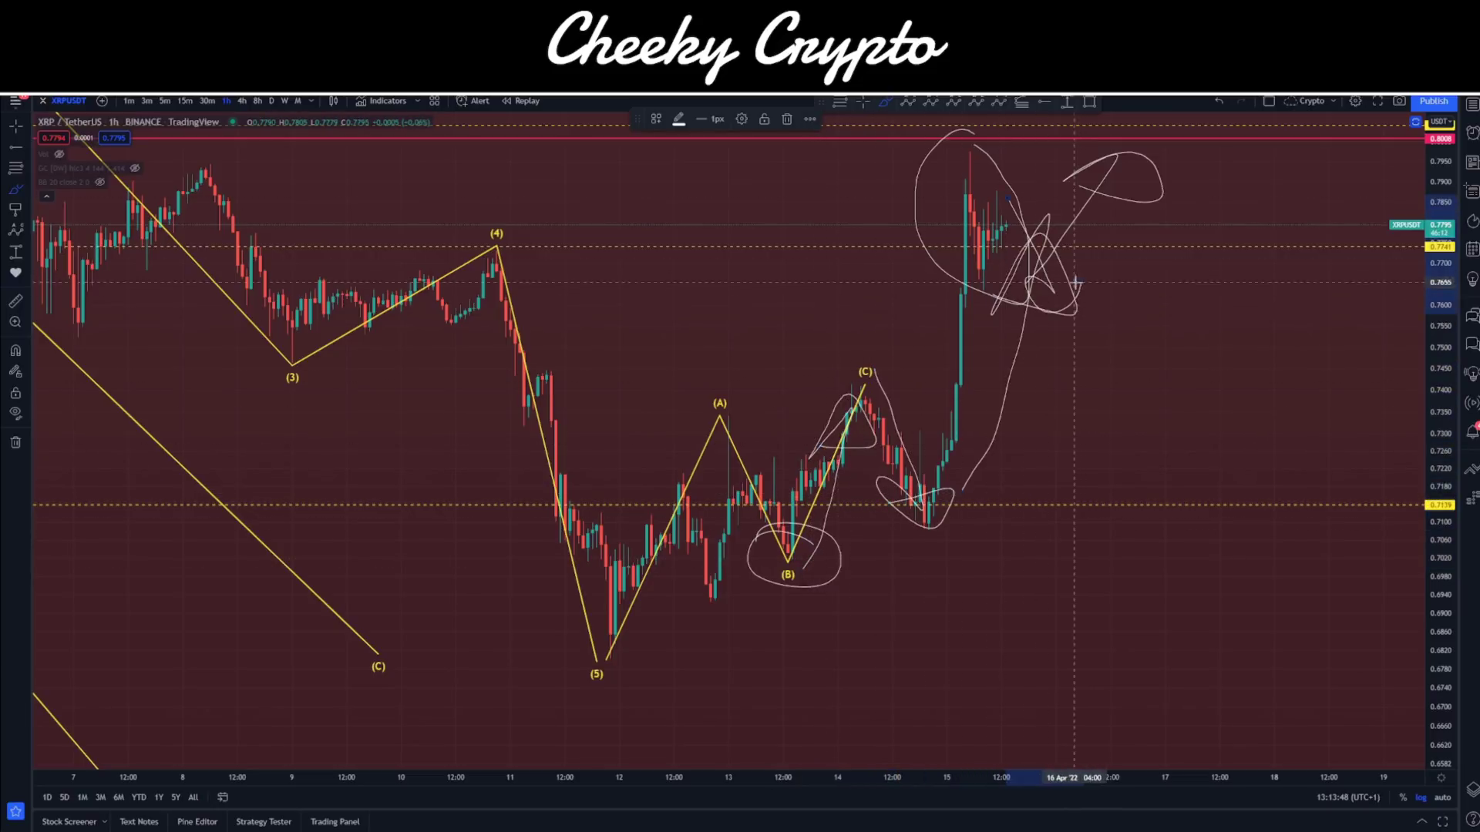
pyautogui.hotkey('ctrl', 'z')
pyautogui.hotkey('ctrl', 'z')
pyautogui.hotkey('ctrl', 'z')
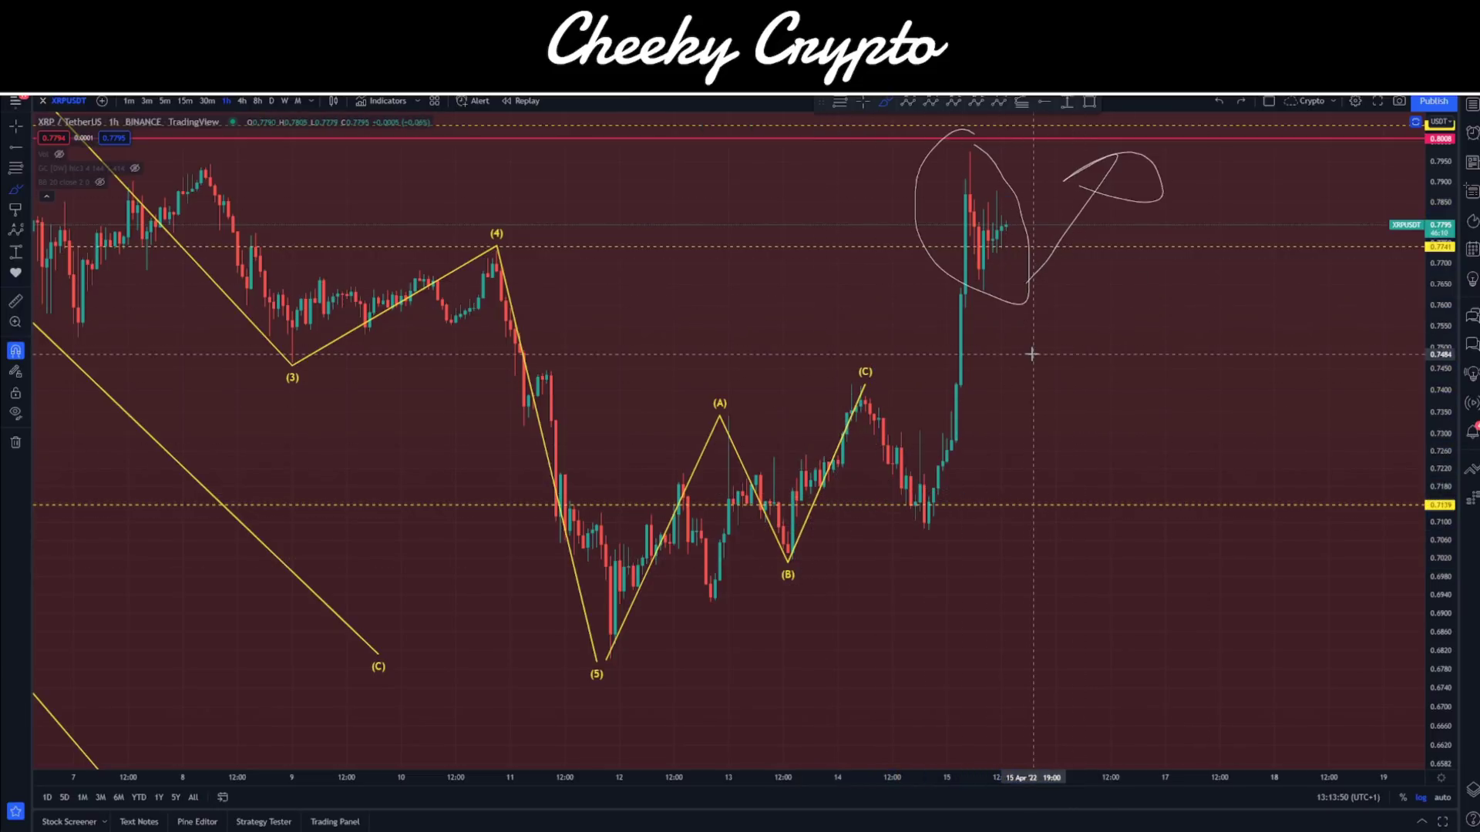
pyautogui.hotkey('ctrl', 'z')
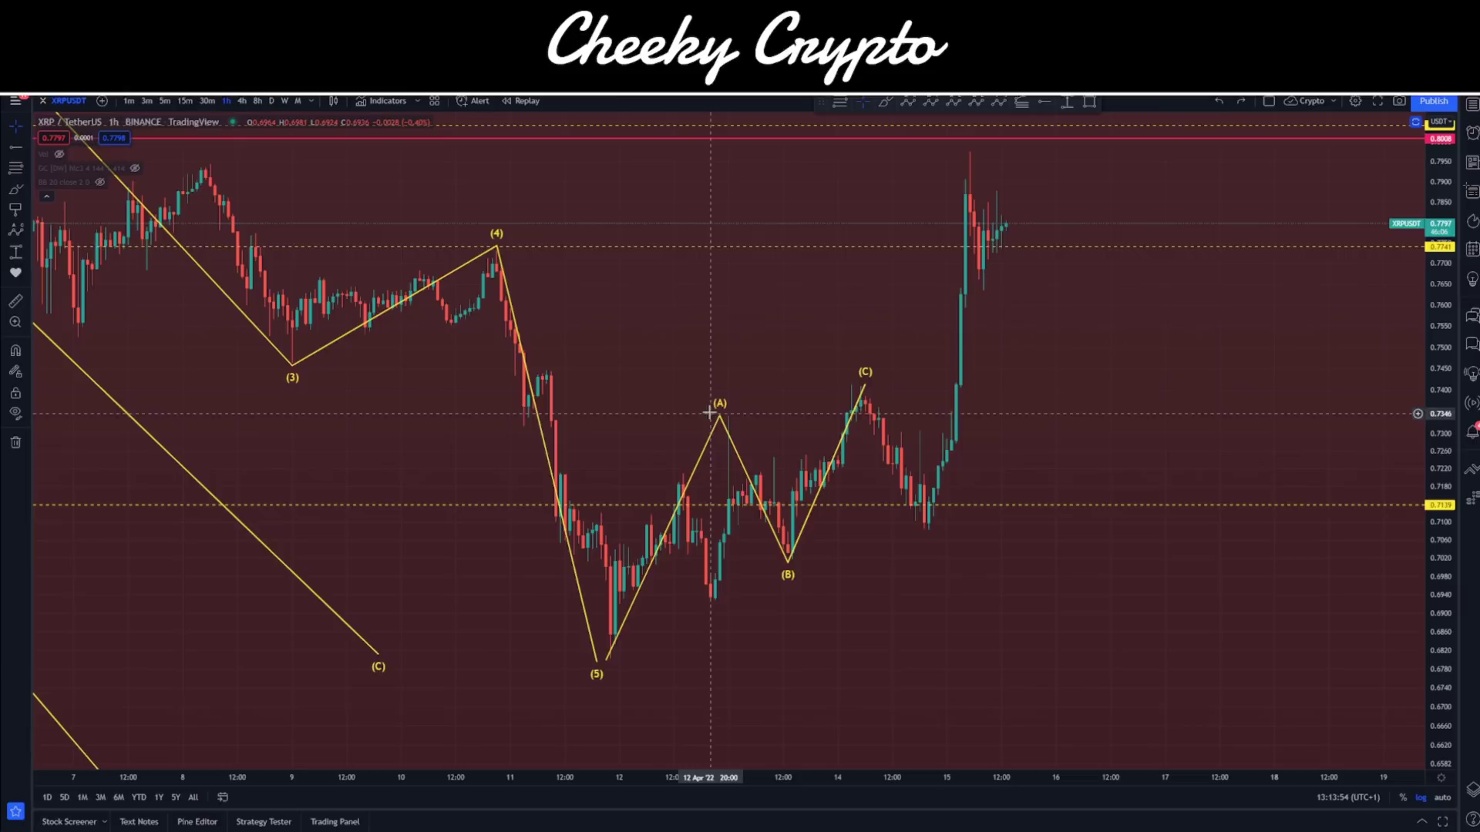
# Step: Reshape the ABC correction rising from wave (5), placing (A) near 0.721, (B) near 0.692 and (C) near 0.734
pyautogui.moveTo(720, 417)
pyautogui.mouseDown()
pyautogui.moveTo(538, 586)
pyautogui.moveTo(670, 474)
pyautogui.mouseUp()
pyautogui.moveTo(791, 567); pyautogui.dragTo(704, 606)
pyautogui.moveTo(874, 385)
pyautogui.mouseDown()
pyautogui.moveTo(855, 392)
pyautogui.moveTo(891, 377)
pyautogui.moveTo(711, 466)
pyautogui.moveTo(745, 407)
pyautogui.mouseUp()
pyautogui.click(786, 395)
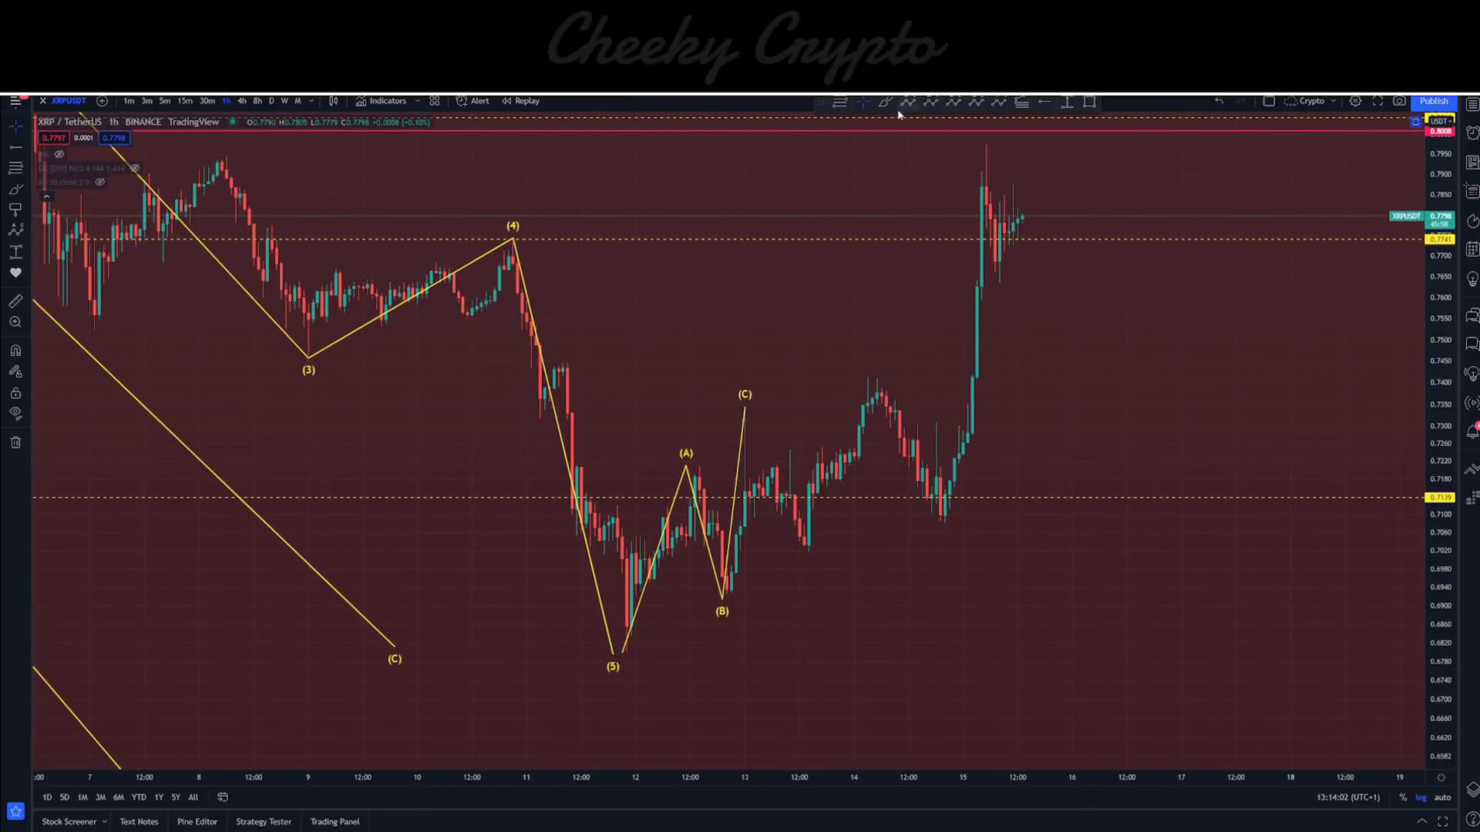
# Step: Draw a second ABC correction from the 13 April (C) high, with (A) near 0.709, (B) near 0.728 and (C) near 0.702
pyautogui.click(745, 408)
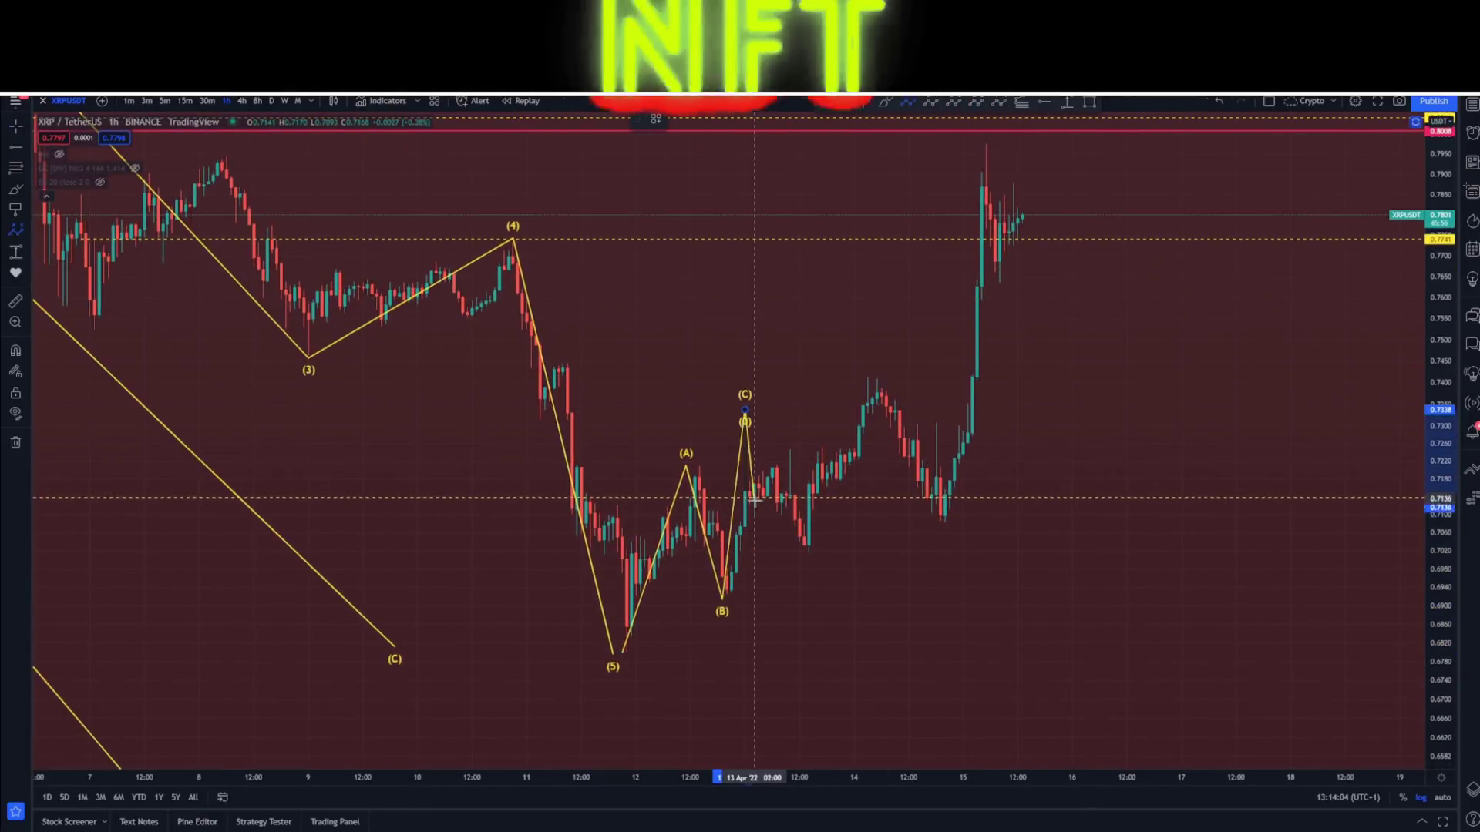
pyautogui.click(760, 519)
pyautogui.click(781, 437)
pyautogui.click(804, 552)
pyautogui.click(856, 568)
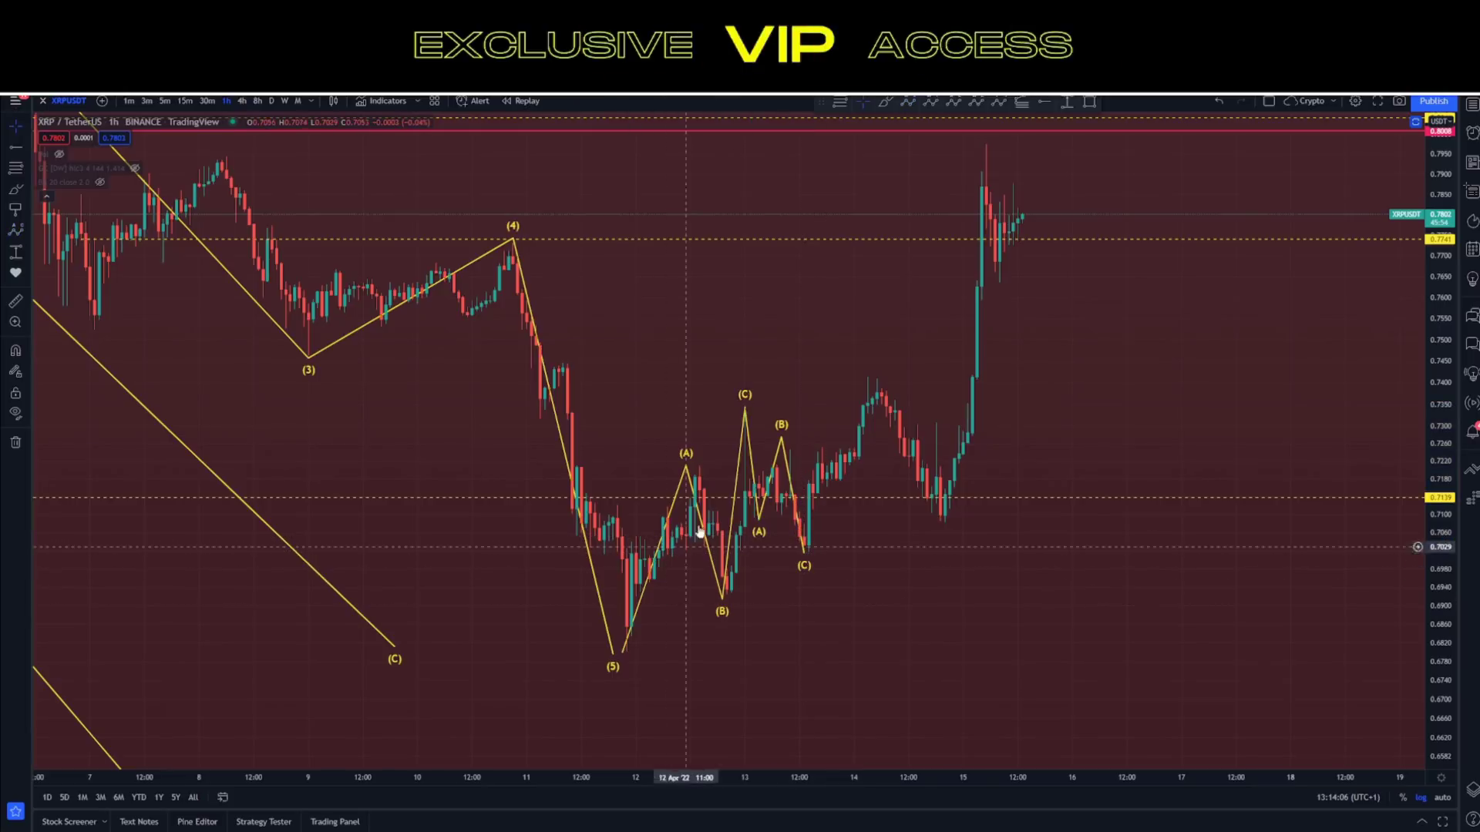
# Step: Handwrite the wave count 3 3 5 with the brush in the empty area after the latest candles, and undo it
pyautogui.moveTo(852, 545); pyautogui.dragTo(826, 568)
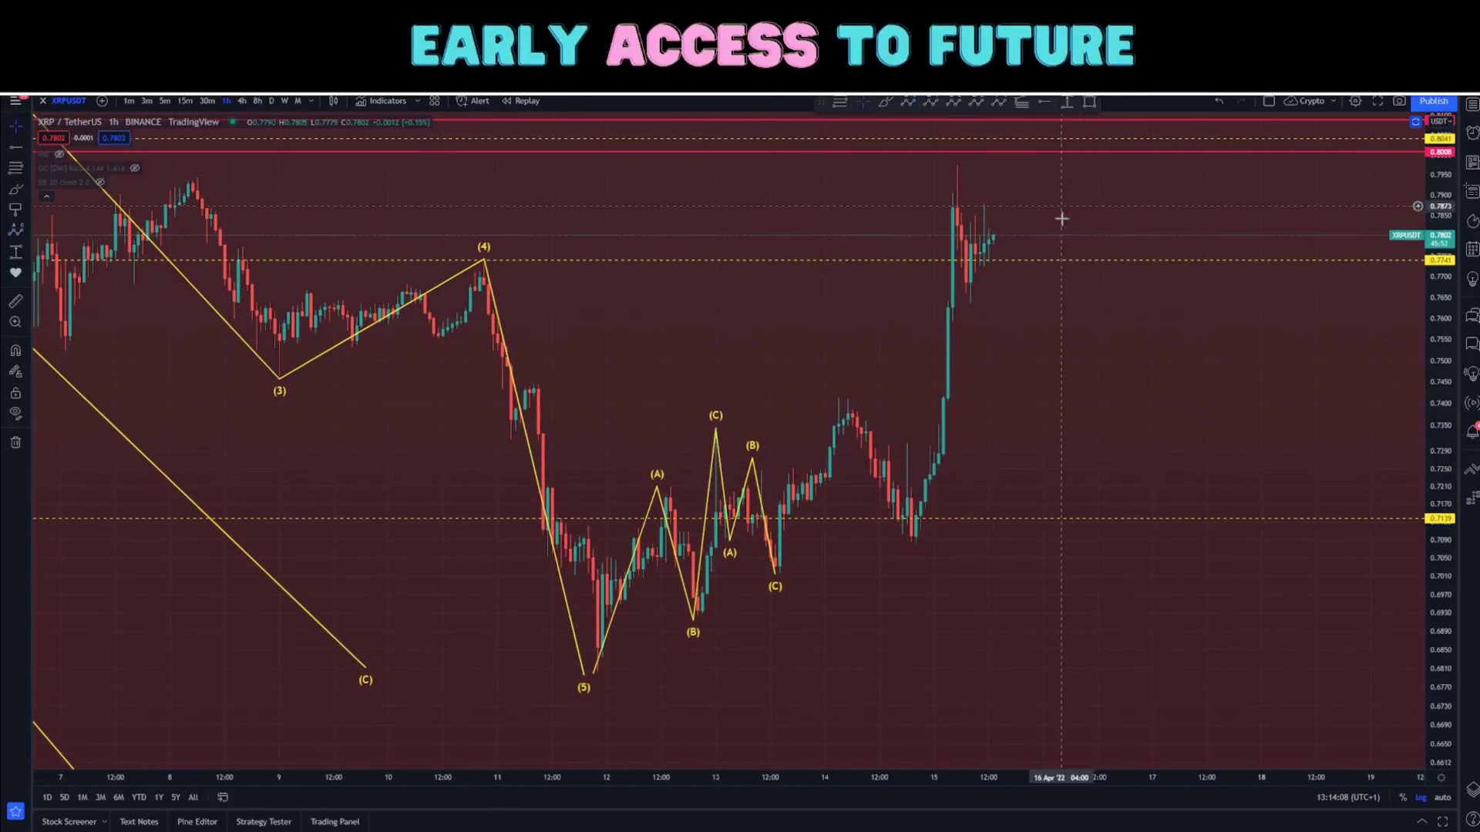
pyautogui.moveTo(1090, 344); pyautogui.dragTo(1121, 345)
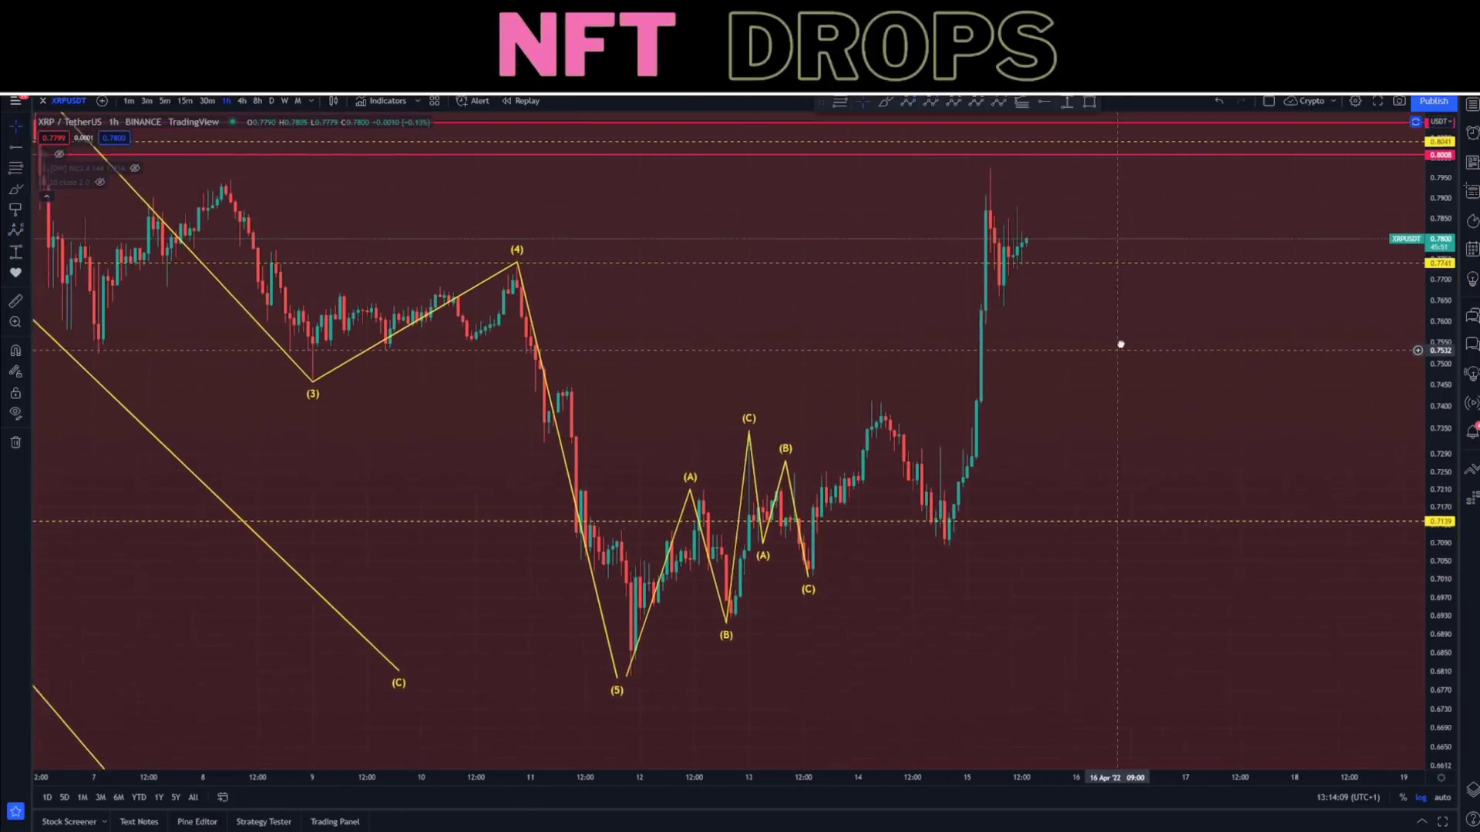
pyautogui.click(886, 102)
pyautogui.moveTo(1154, 288); pyautogui.dragTo(1110, 356)
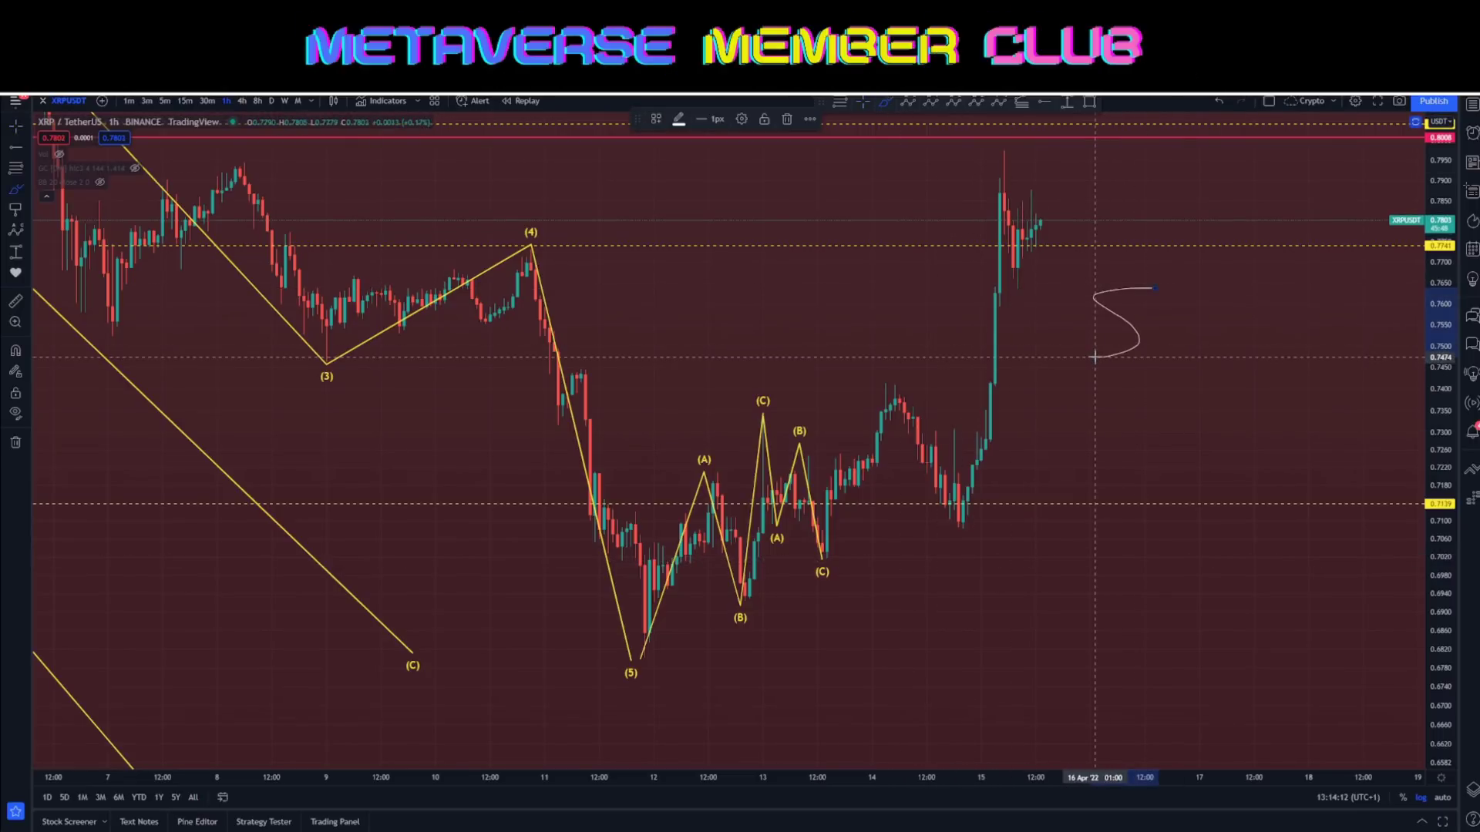
pyautogui.hotkey('ctrl', 'z')
pyautogui.moveTo(1064, 279)
pyautogui.mouseDown()
pyautogui.moveTo(1160, 339)
pyautogui.moveTo(1093, 372)
pyautogui.mouseUp()
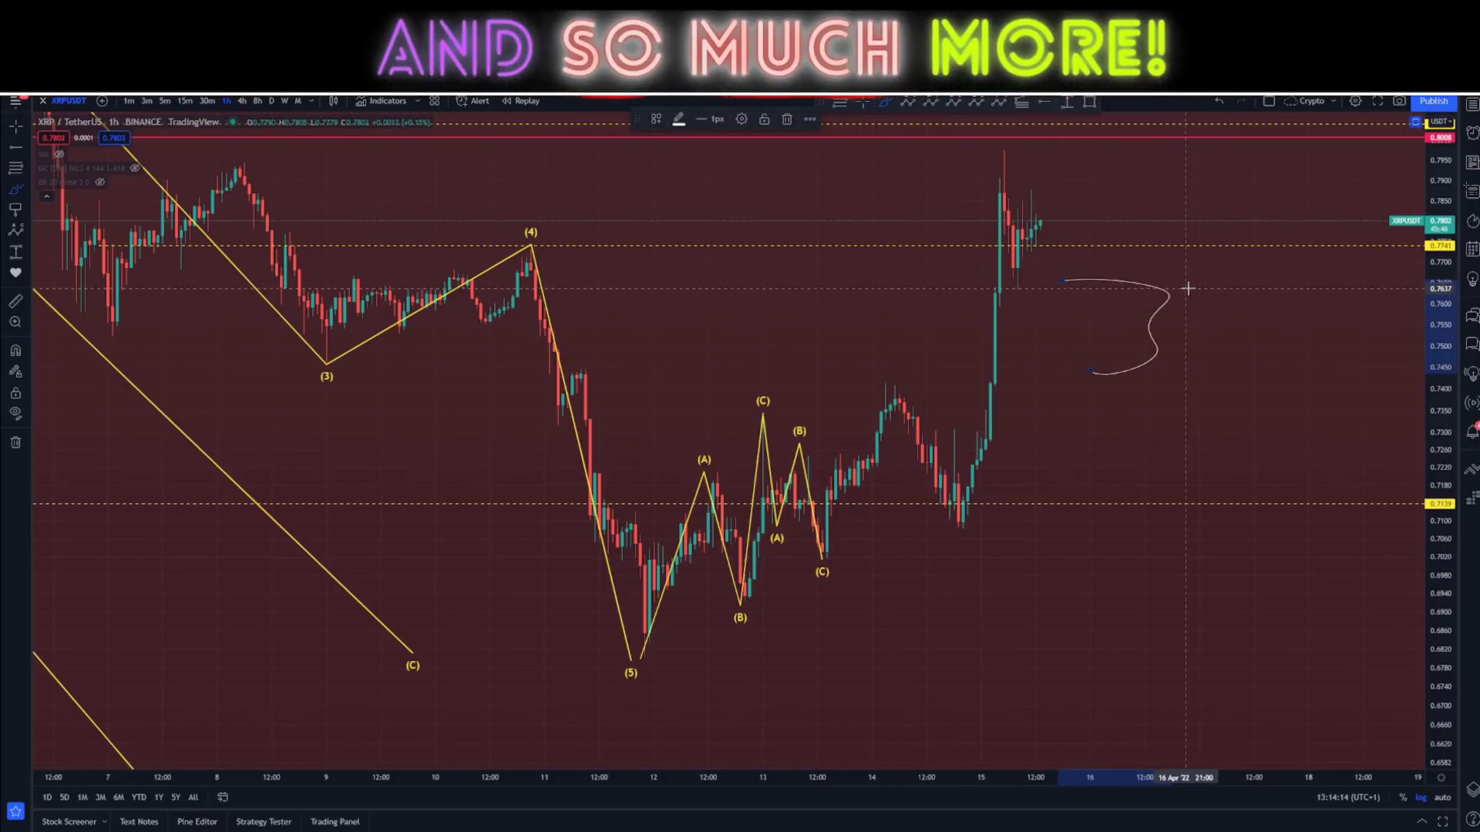
pyautogui.moveTo(1193, 288); pyautogui.dragTo(1191, 377)
pyautogui.moveTo(1337, 289)
pyautogui.mouseDown()
pyautogui.moveTo(1357, 350)
pyautogui.moveTo(1287, 370)
pyautogui.mouseUp()
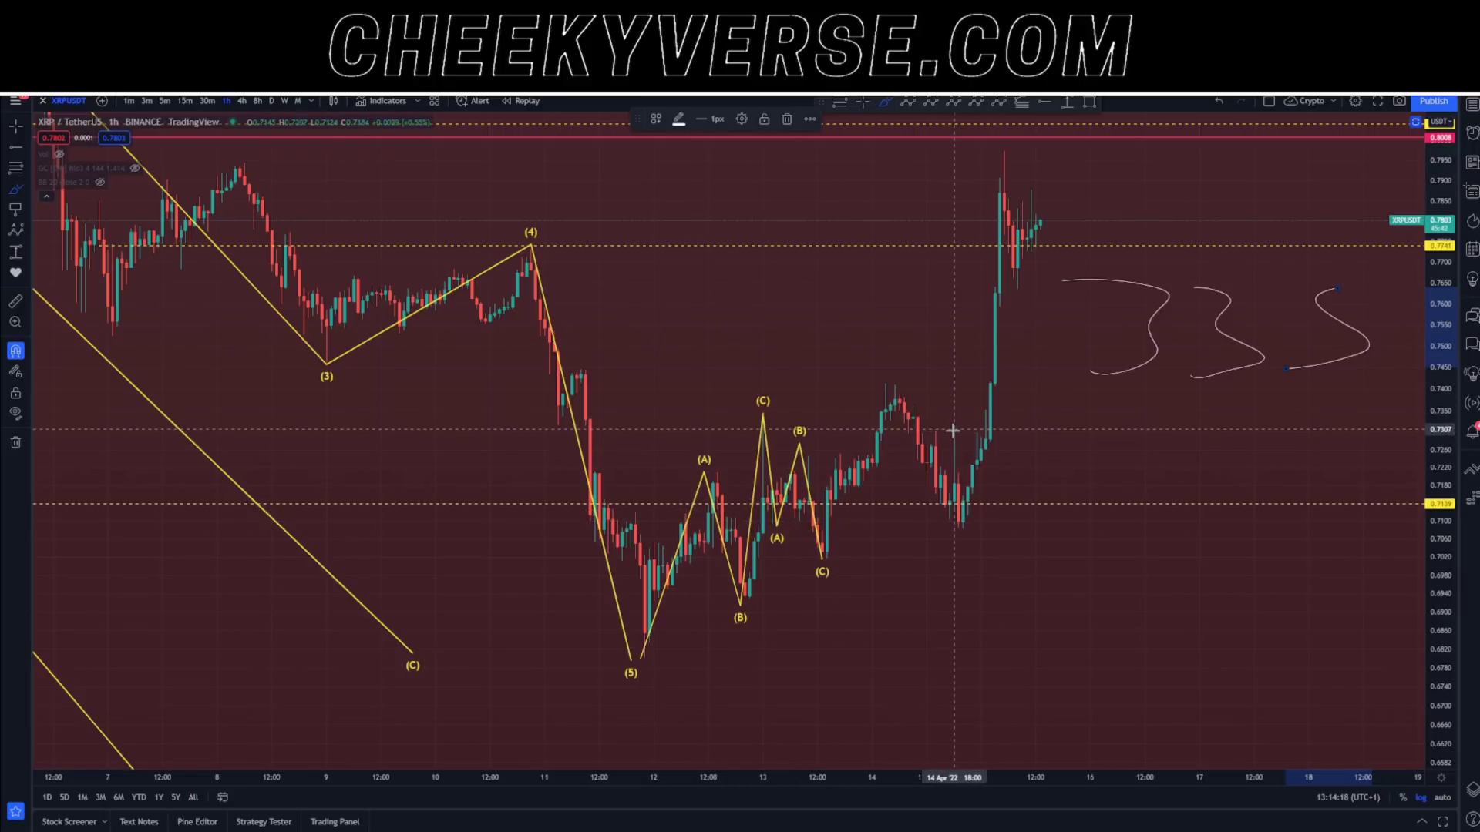
pyautogui.hotkey('ctrl', 'z')
pyautogui.hotkey('ctrl', 'z')
pyautogui.hotkey('ctrl', 'z')
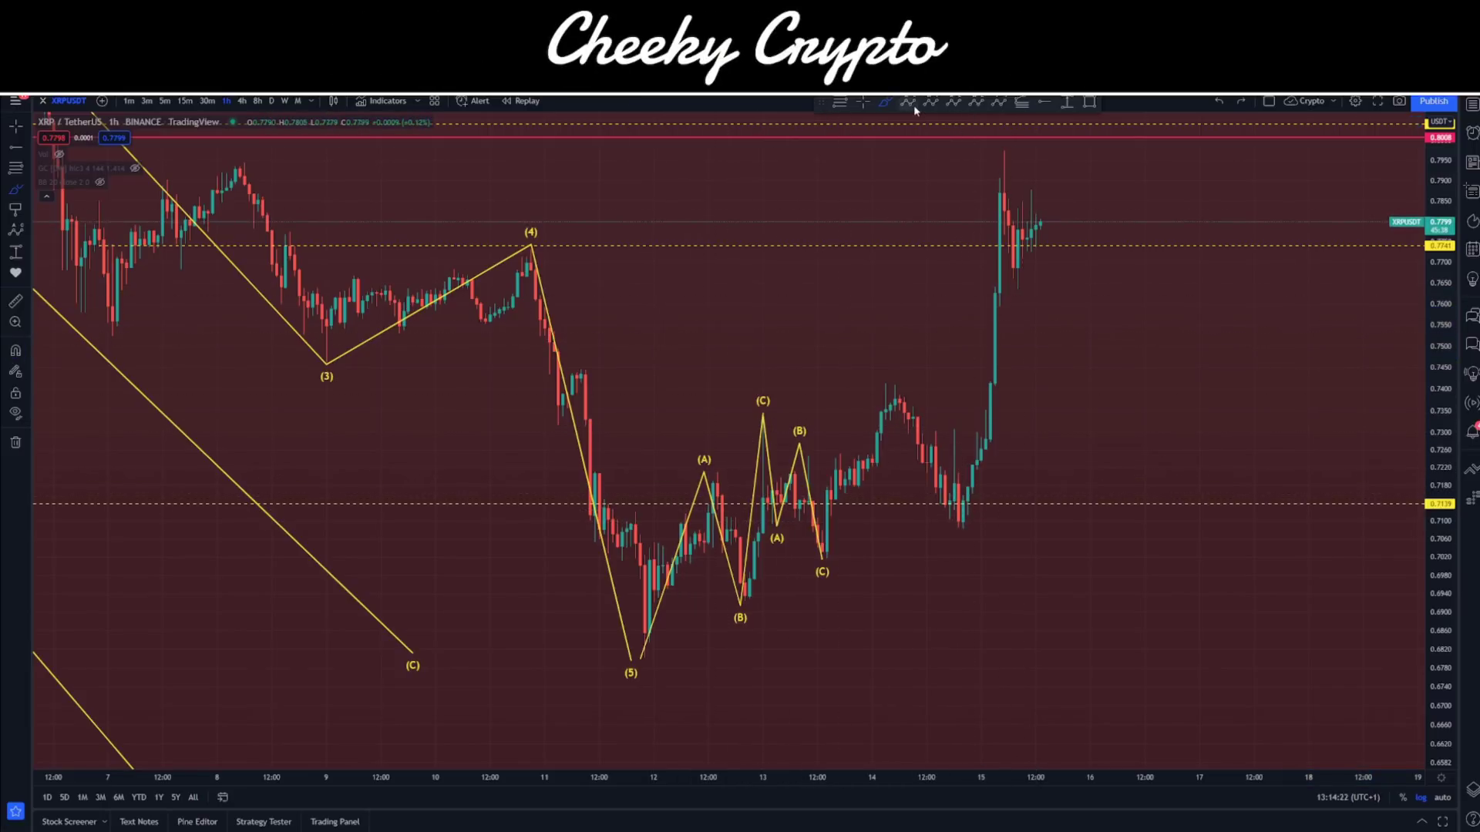
# Step: Draw a larger ABC pattern from 0.6805 on 11 April, with (A) at 0.7382, (B) at 0.6988 and (C) at 0.7973
pyautogui.click(589, 656)
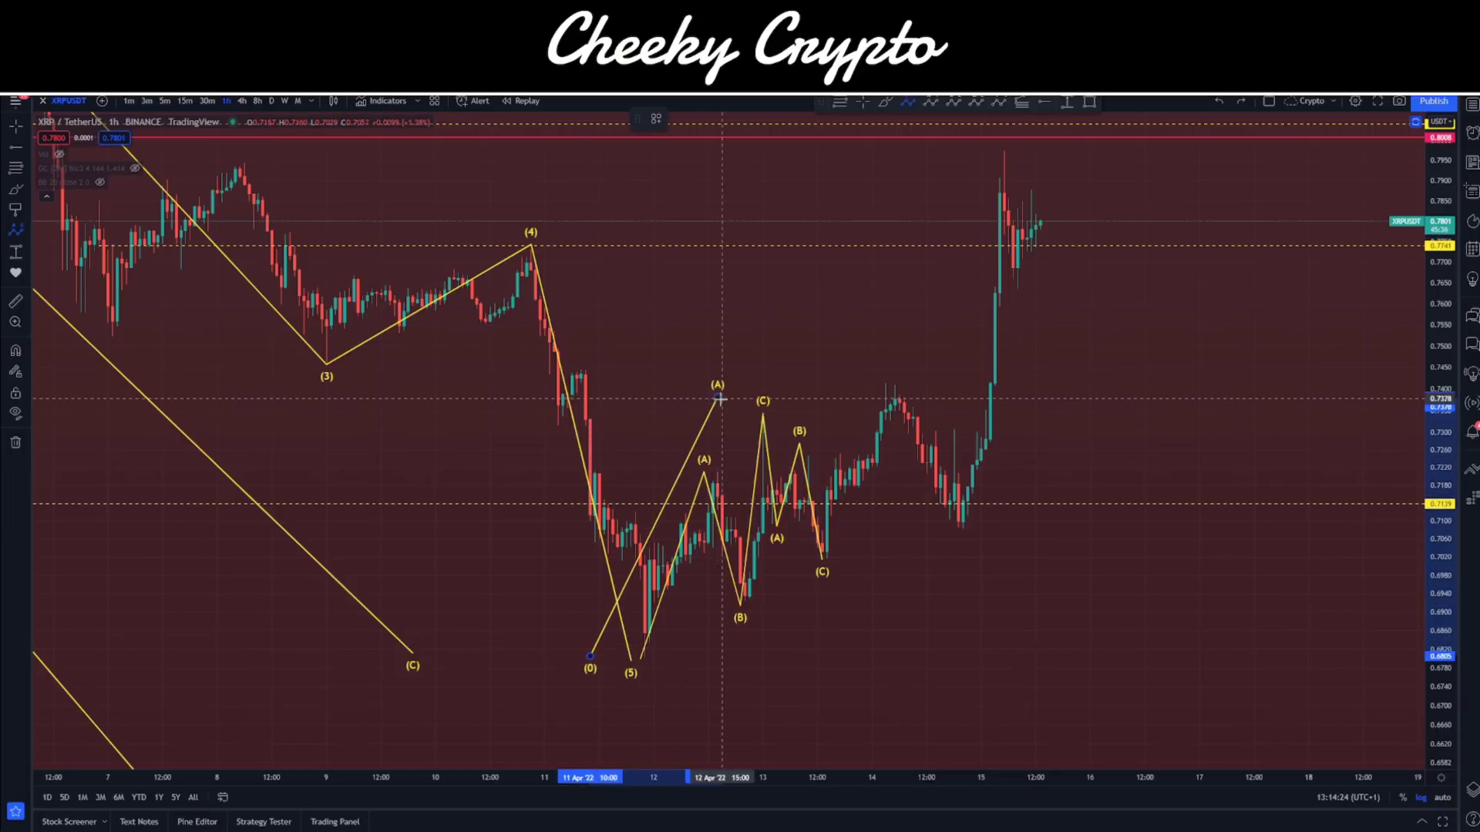
pyautogui.click(718, 399)
pyautogui.click(976, 151)
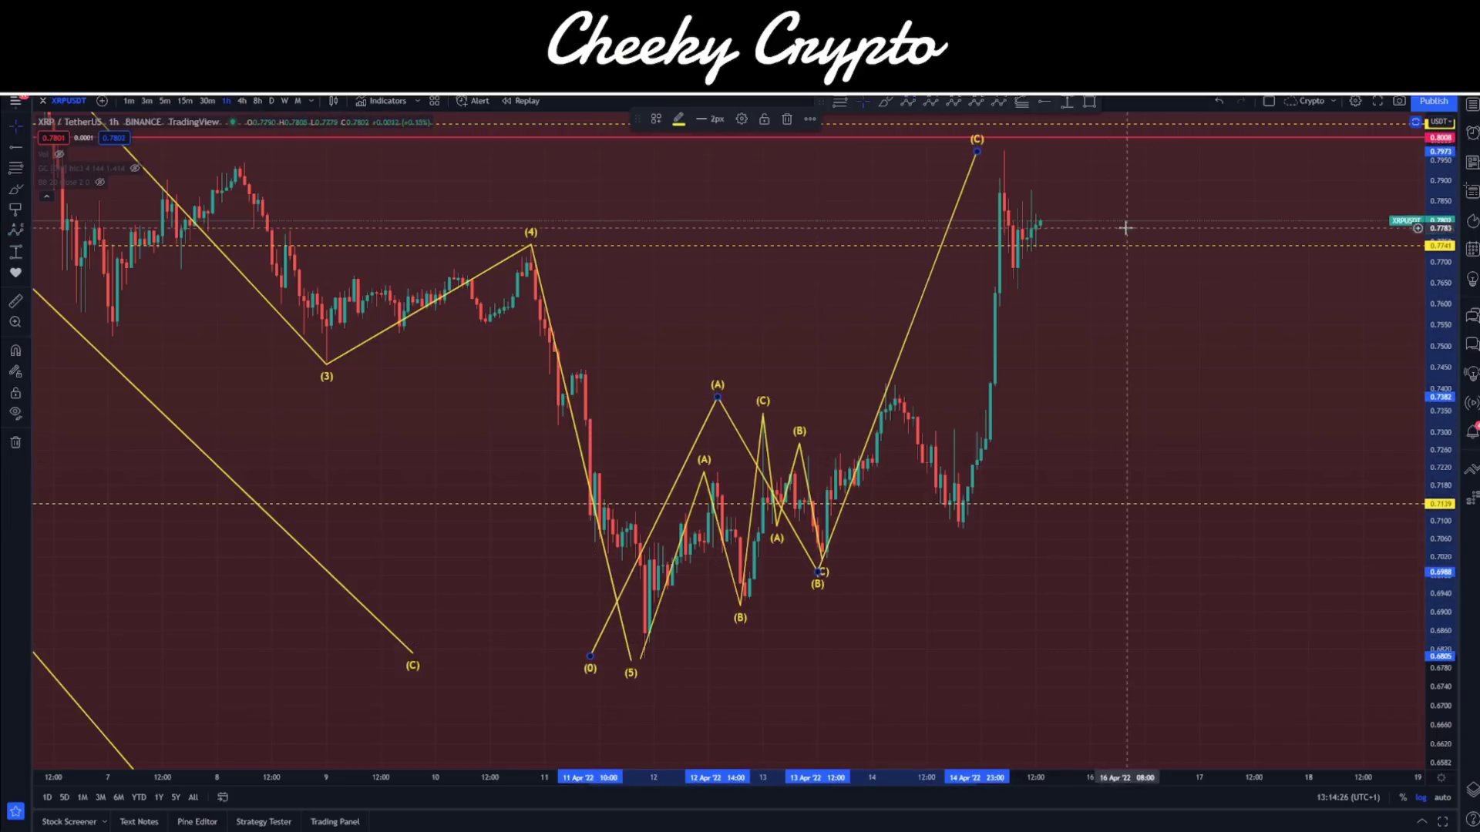
# Step: Draw a Fibonacci retracement between 0.7346 and 0.6800, and shift it so its range spans 0.6926 to 0.7481
pyautogui.click(840, 102)
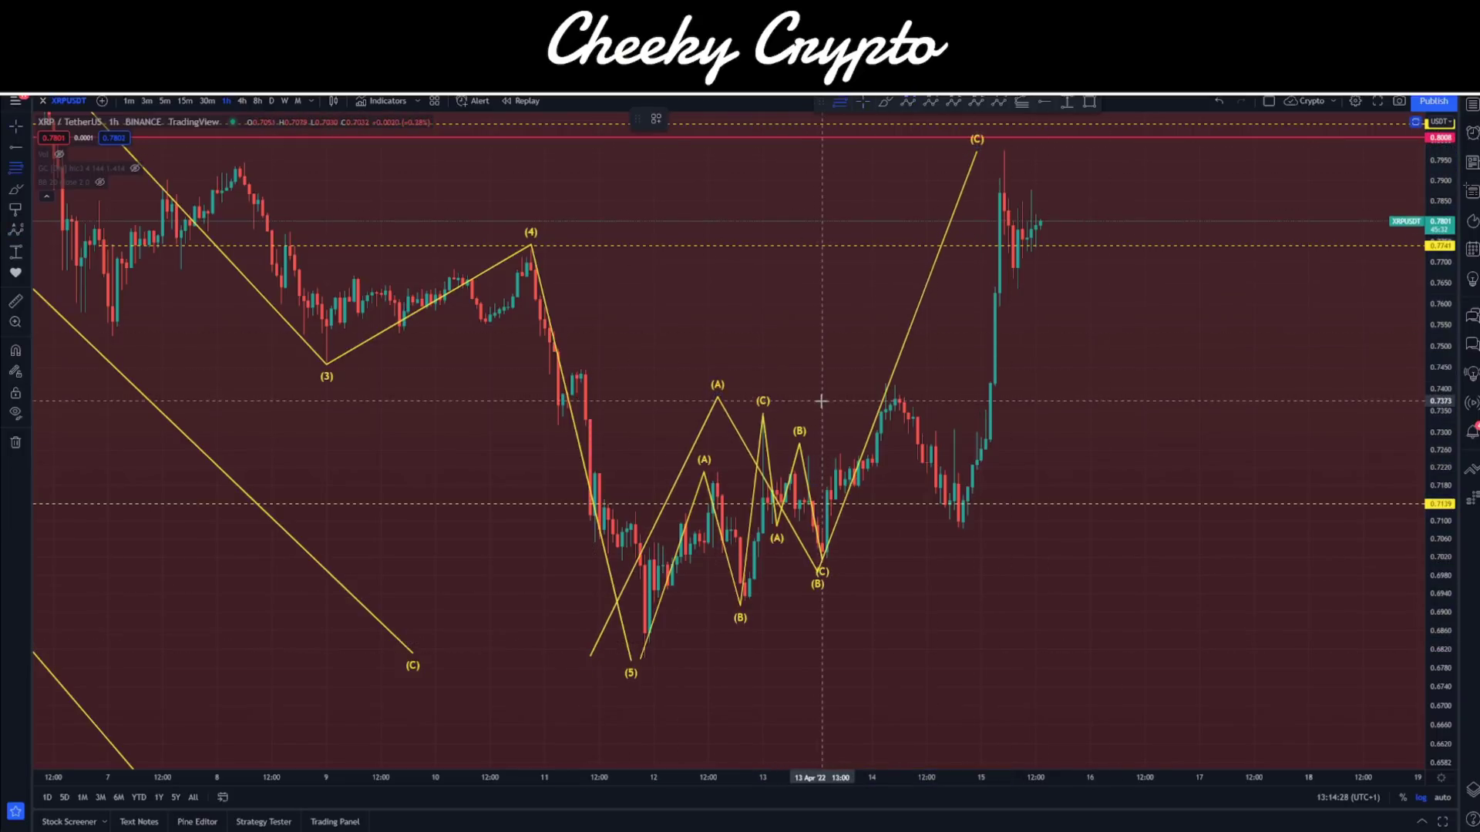
pyautogui.click(604, 659)
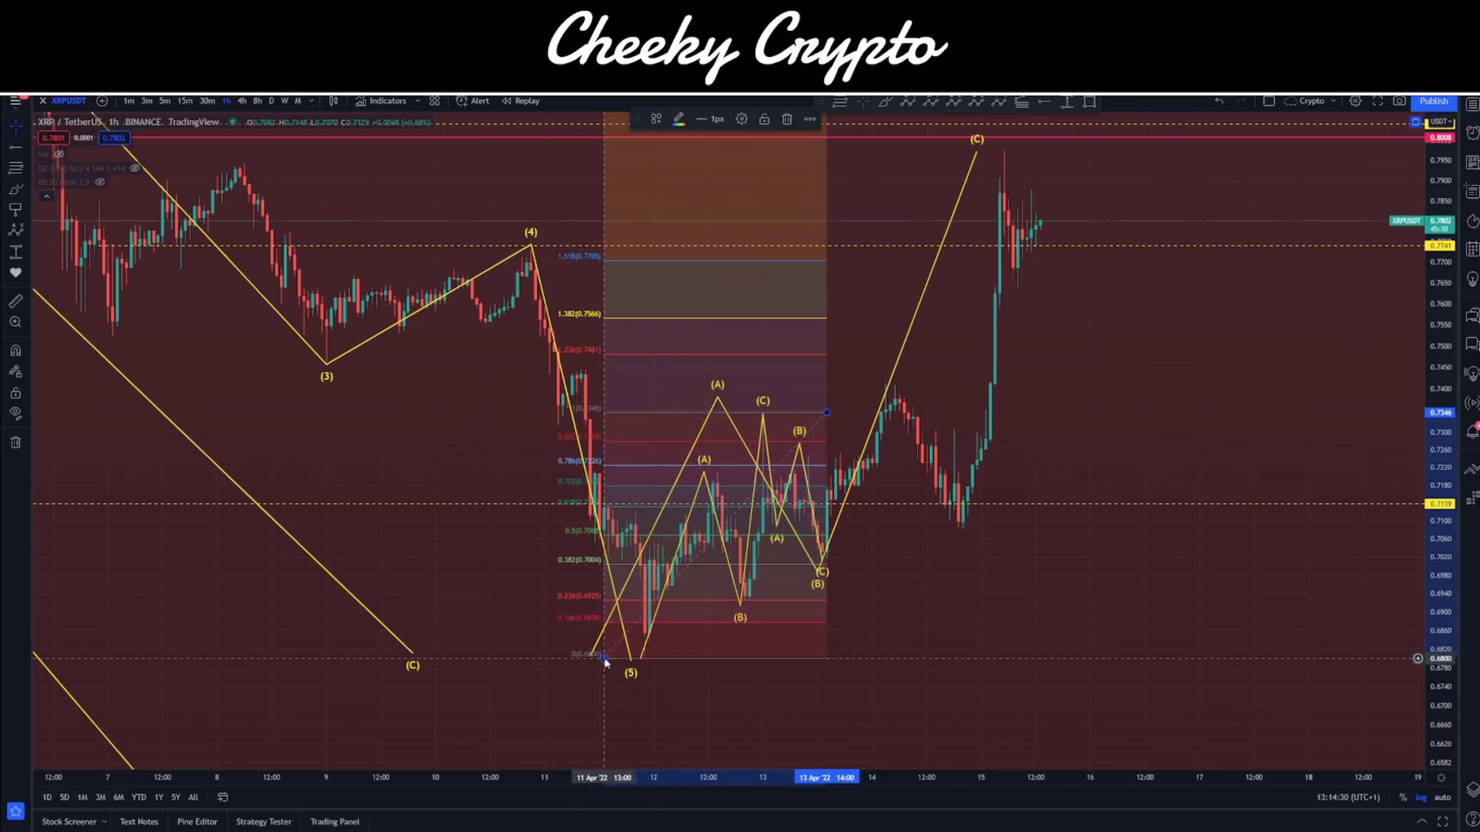
pyautogui.moveTo(724, 663); pyautogui.dragTo(815, 605)
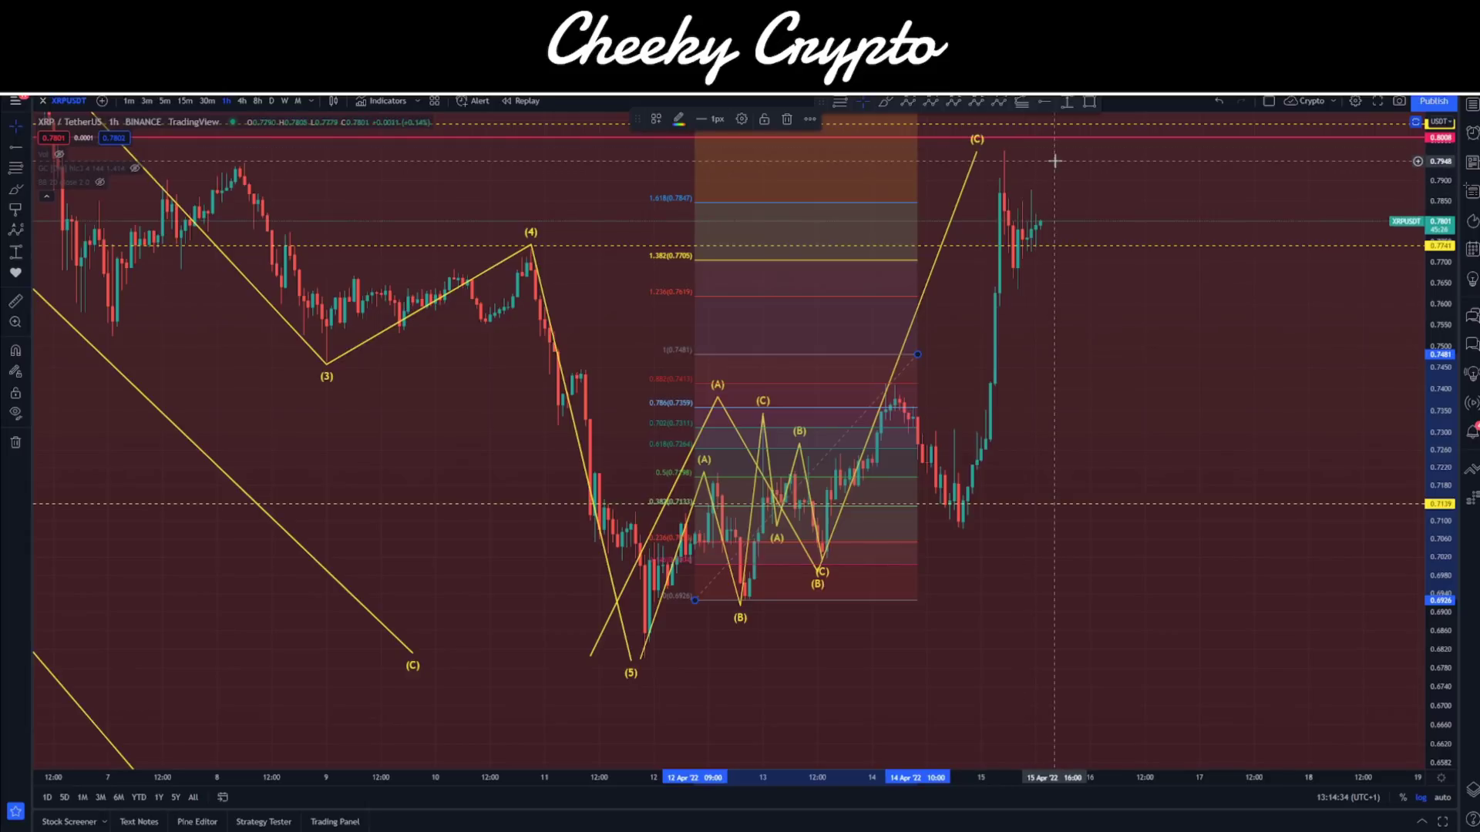
# Step: Delete the Fibonacci retracement and the larger ABC pattern
pyautogui.press('Delete')
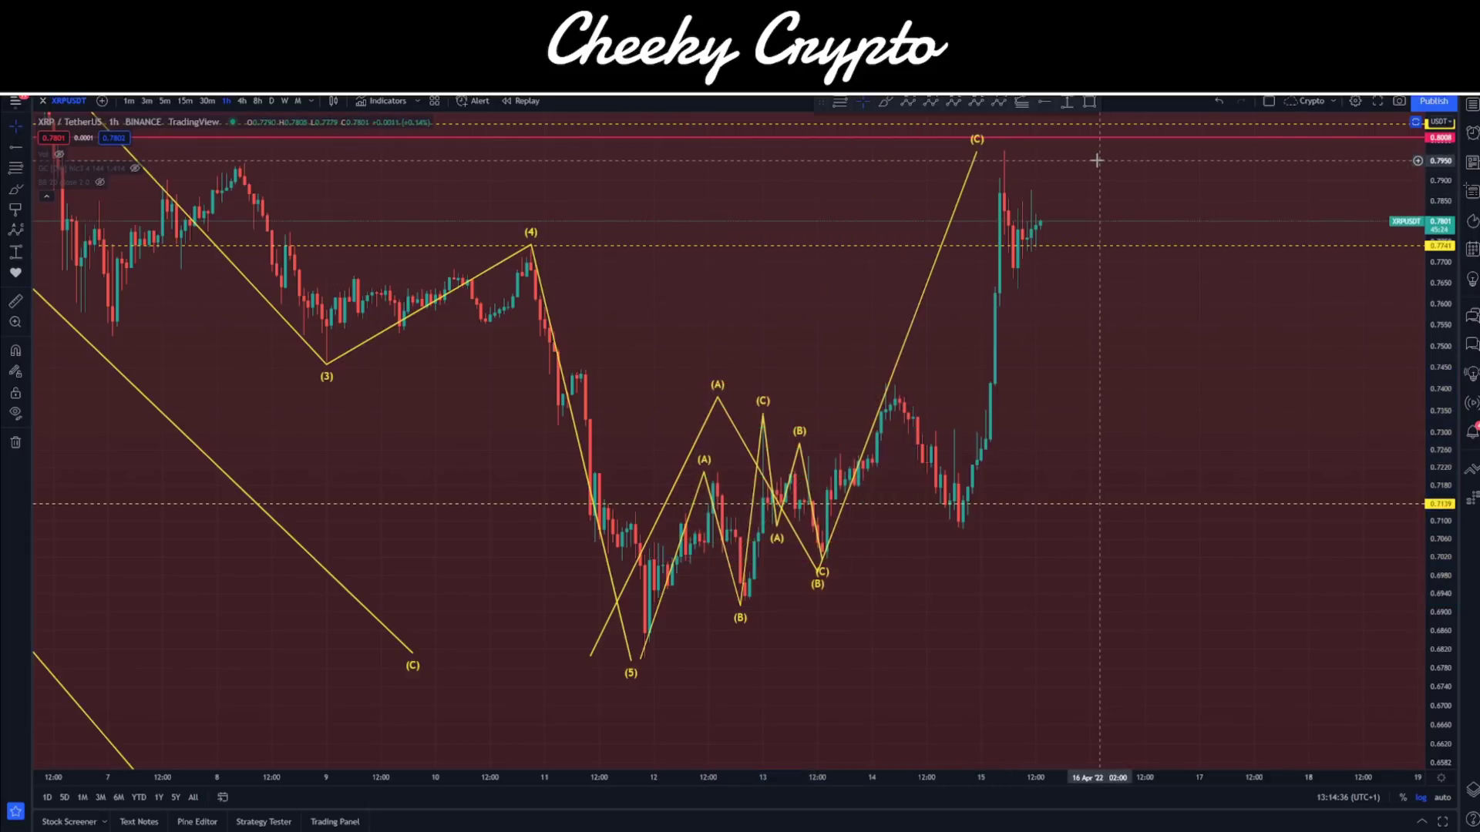
pyautogui.click(940, 250)
pyautogui.press('Delete')
# Step: Draw a five-wave impulse from 0.7020 on 13 April through (1) 0.7417, (2) 0.7074, (3) 0.7977 and (4) 0.7627 to (5) 0.8046
pyautogui.moveTo(1123, 399)
pyautogui.mouseDown()
pyautogui.moveTo(1031, 420)
pyautogui.moveTo(1080, 446)
pyautogui.mouseUp()
pyautogui.click(1000, 103)
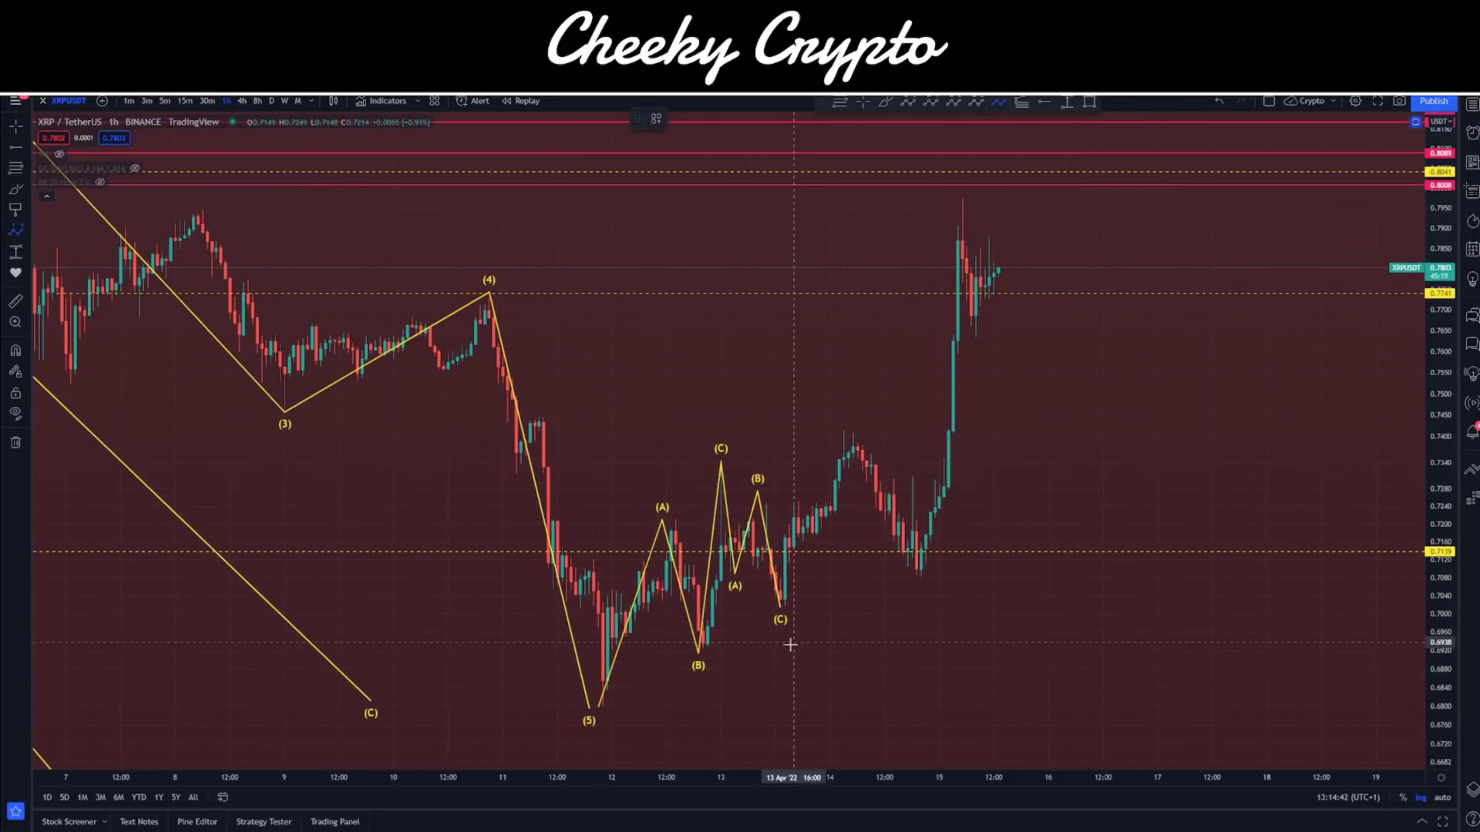
pyautogui.click(783, 605)
pyautogui.click(839, 429)
pyautogui.click(915, 580)
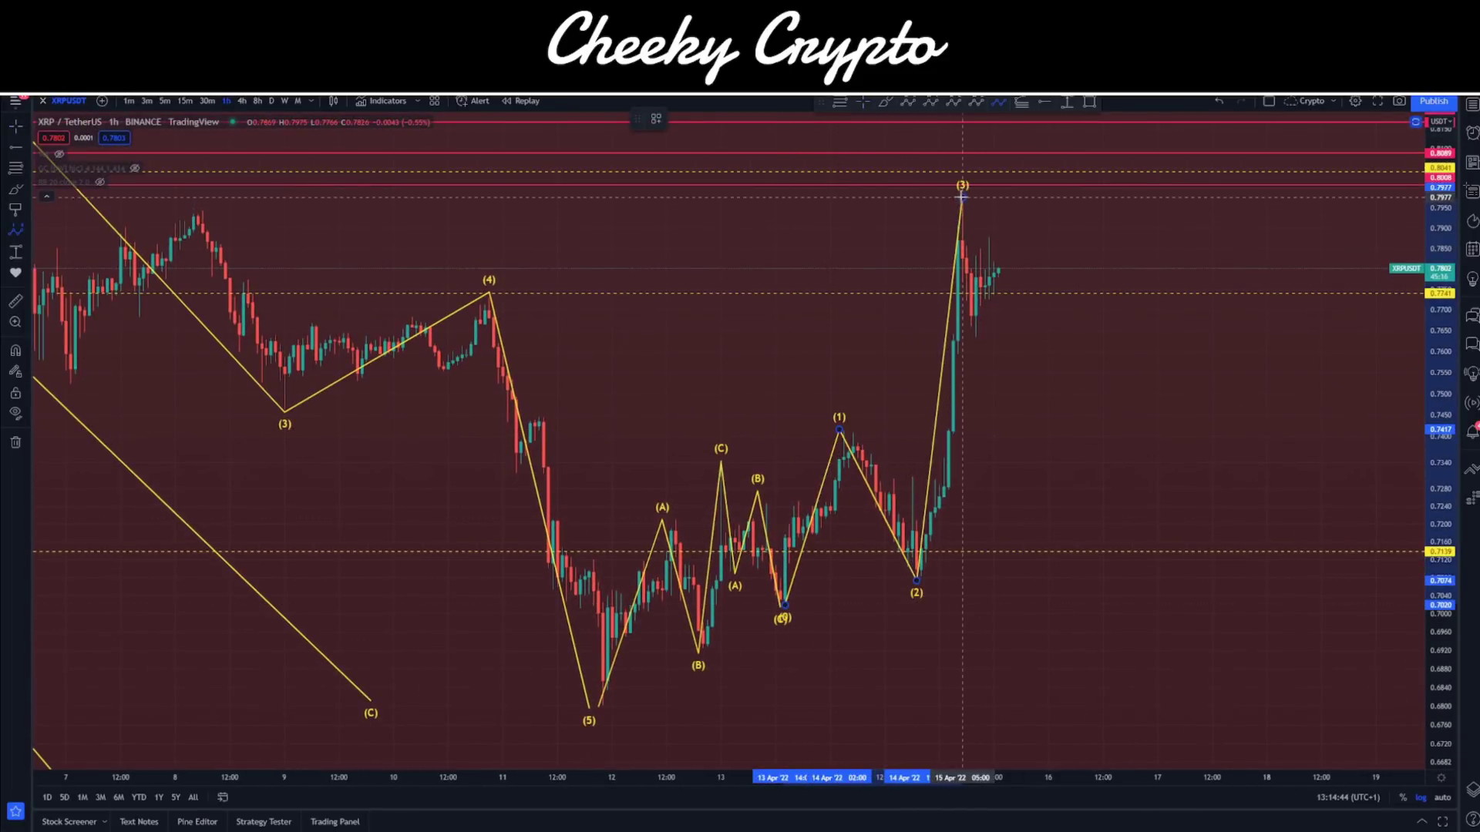
pyautogui.click(979, 340)
pyautogui.click(1080, 169)
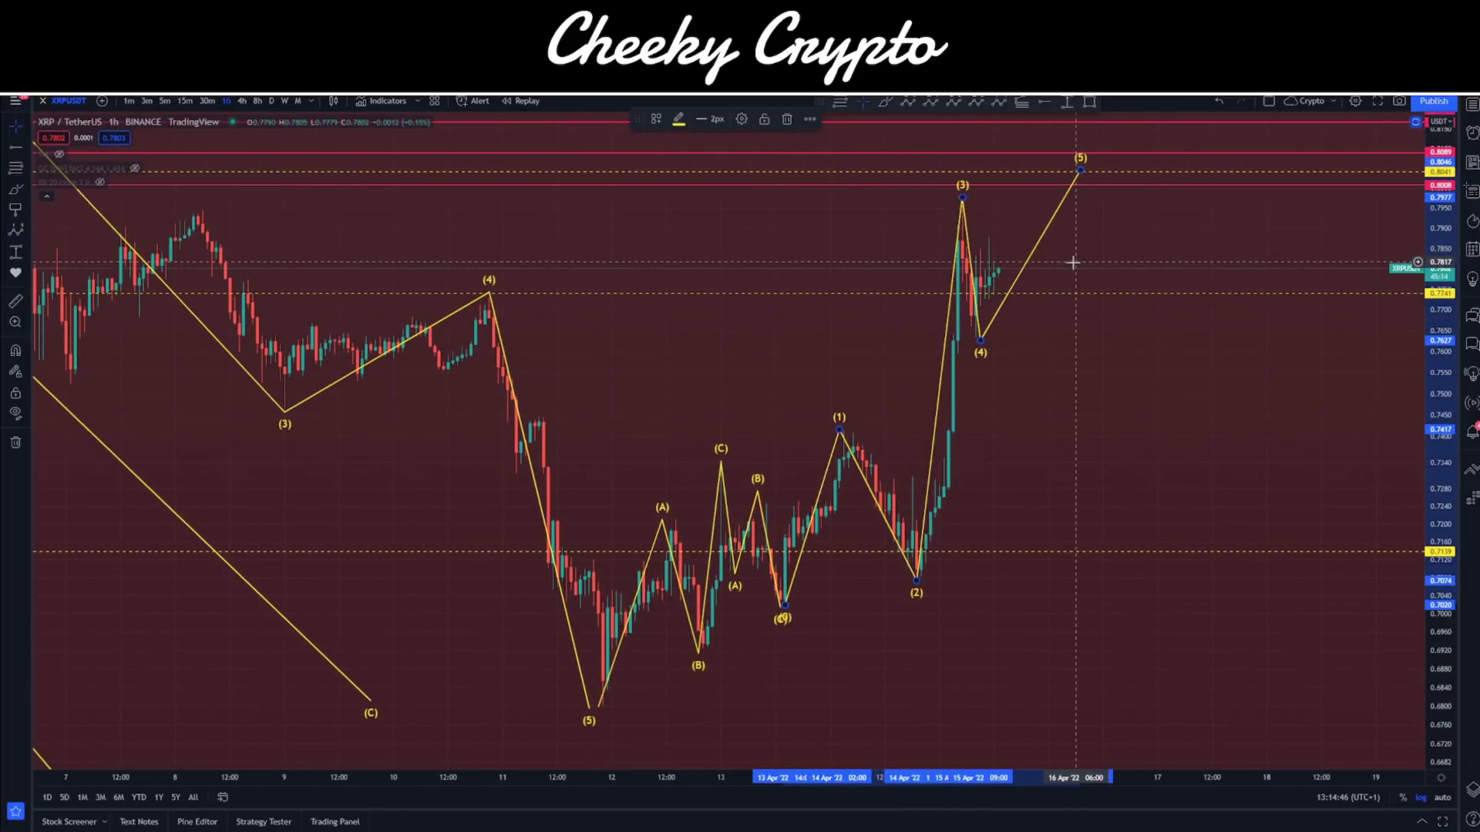
# Step: Shift the impulse's wave (4) point slightly later to about 0.7637 and its wave (3) point slightly earlier to about 0.7974
pyautogui.moveTo(980, 342); pyautogui.dragTo(1003, 336)
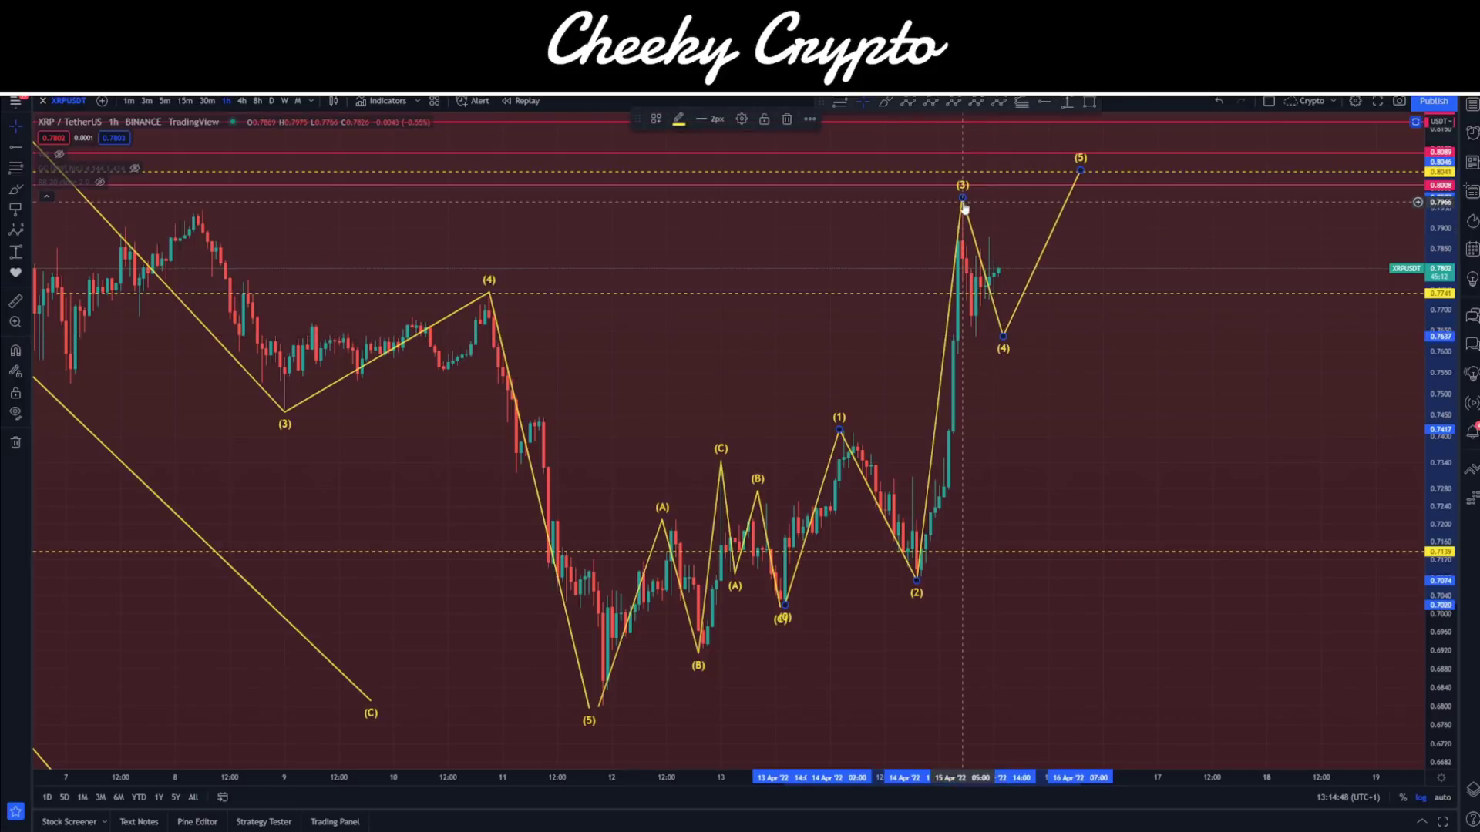
pyautogui.moveTo(962, 198)
pyautogui.mouseDown()
pyautogui.moveTo(925, 199)
pyautogui.moveTo(968, 198)
pyautogui.moveTo(948, 199)
pyautogui.mouseUp()
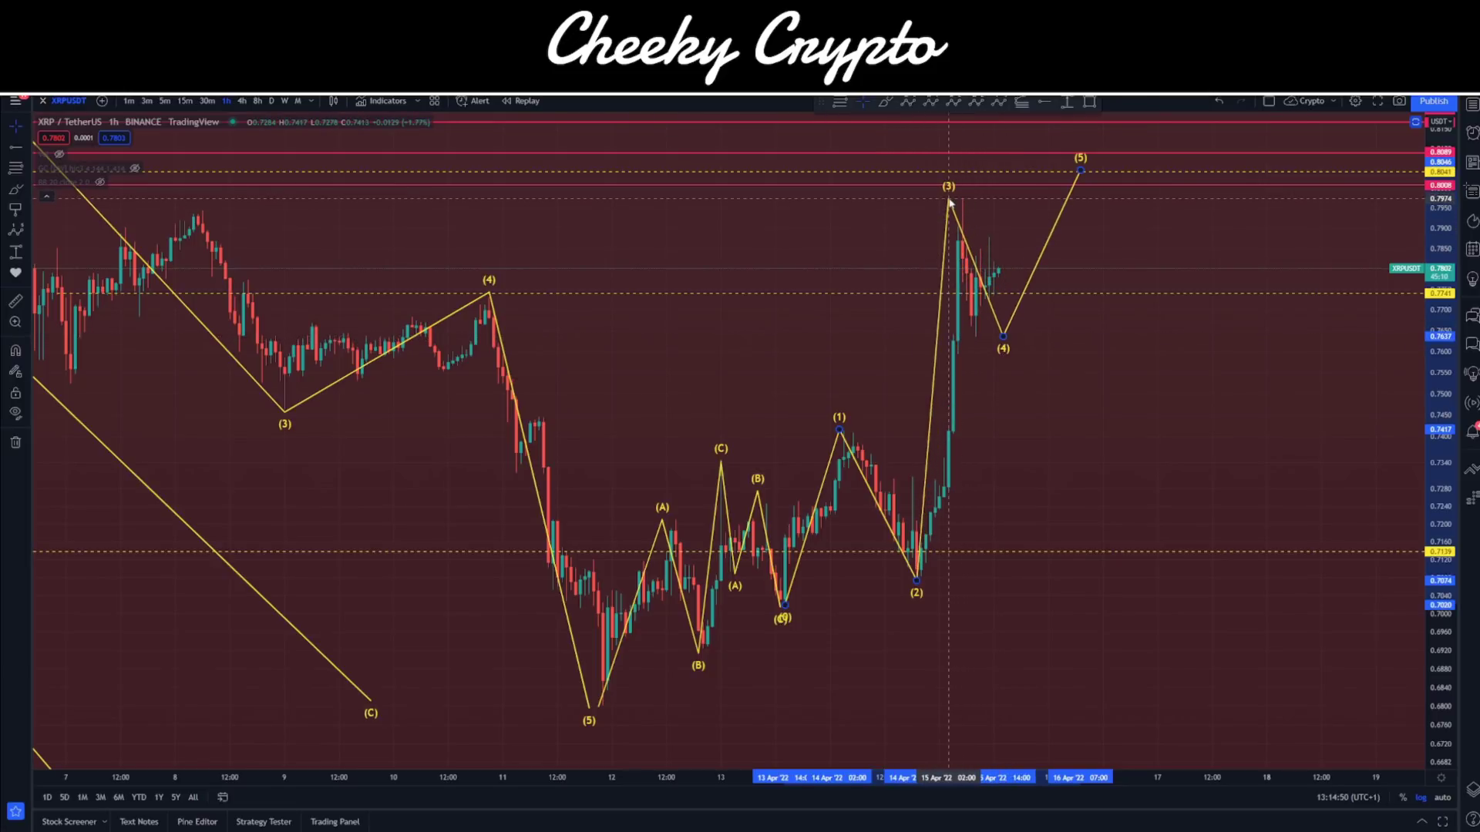
pyautogui.click(1079, 434)
# Step: Draw a Fibonacci retracement from the wave (3) high at 0.7976 to the wave (4) low at 0.7636, extending to 16 April
pyautogui.moveTo(1079, 433); pyautogui.dragTo(1117, 413)
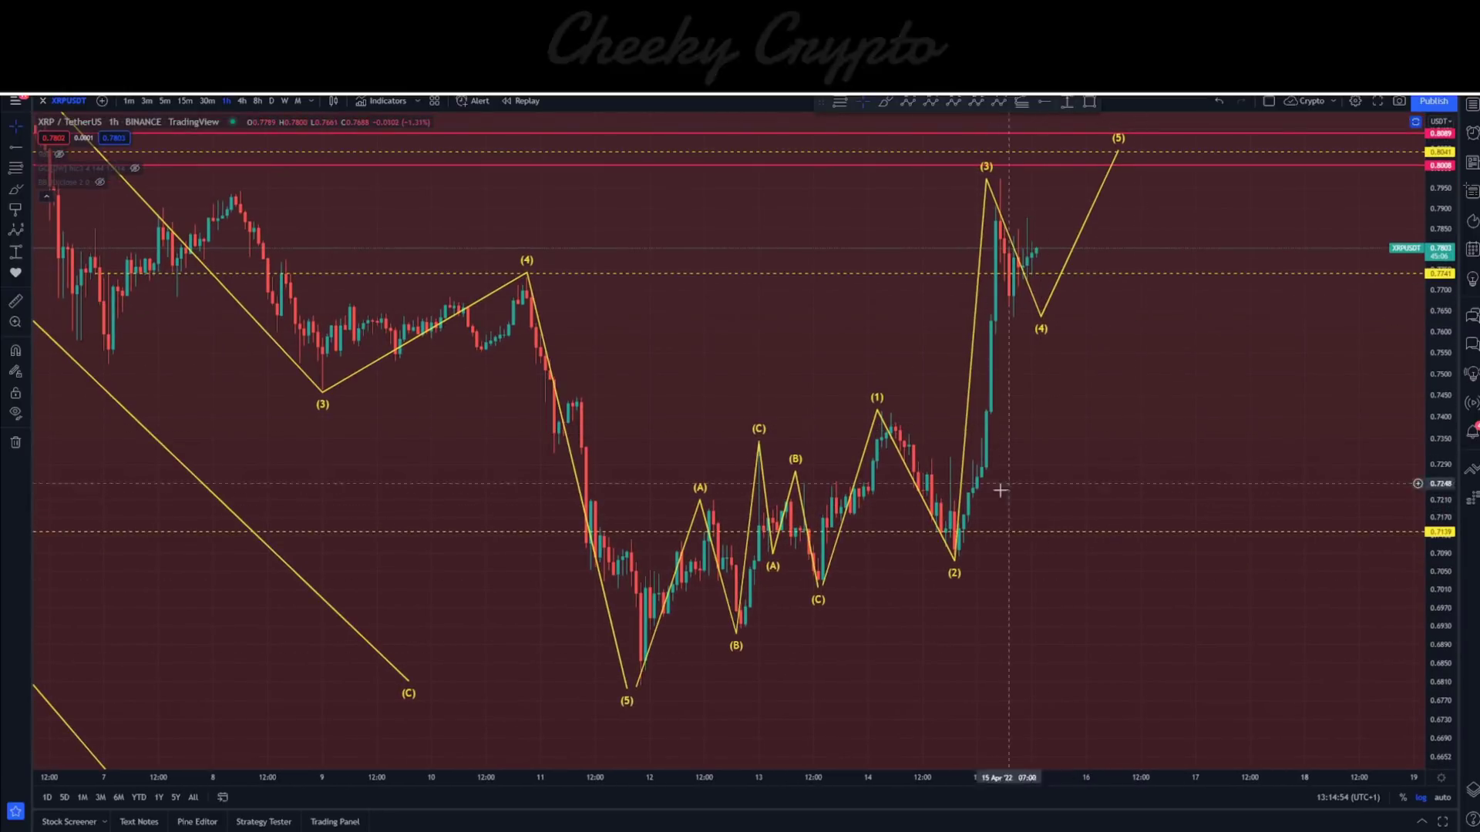
pyautogui.moveTo(1130, 390); pyautogui.dragTo(1046, 430)
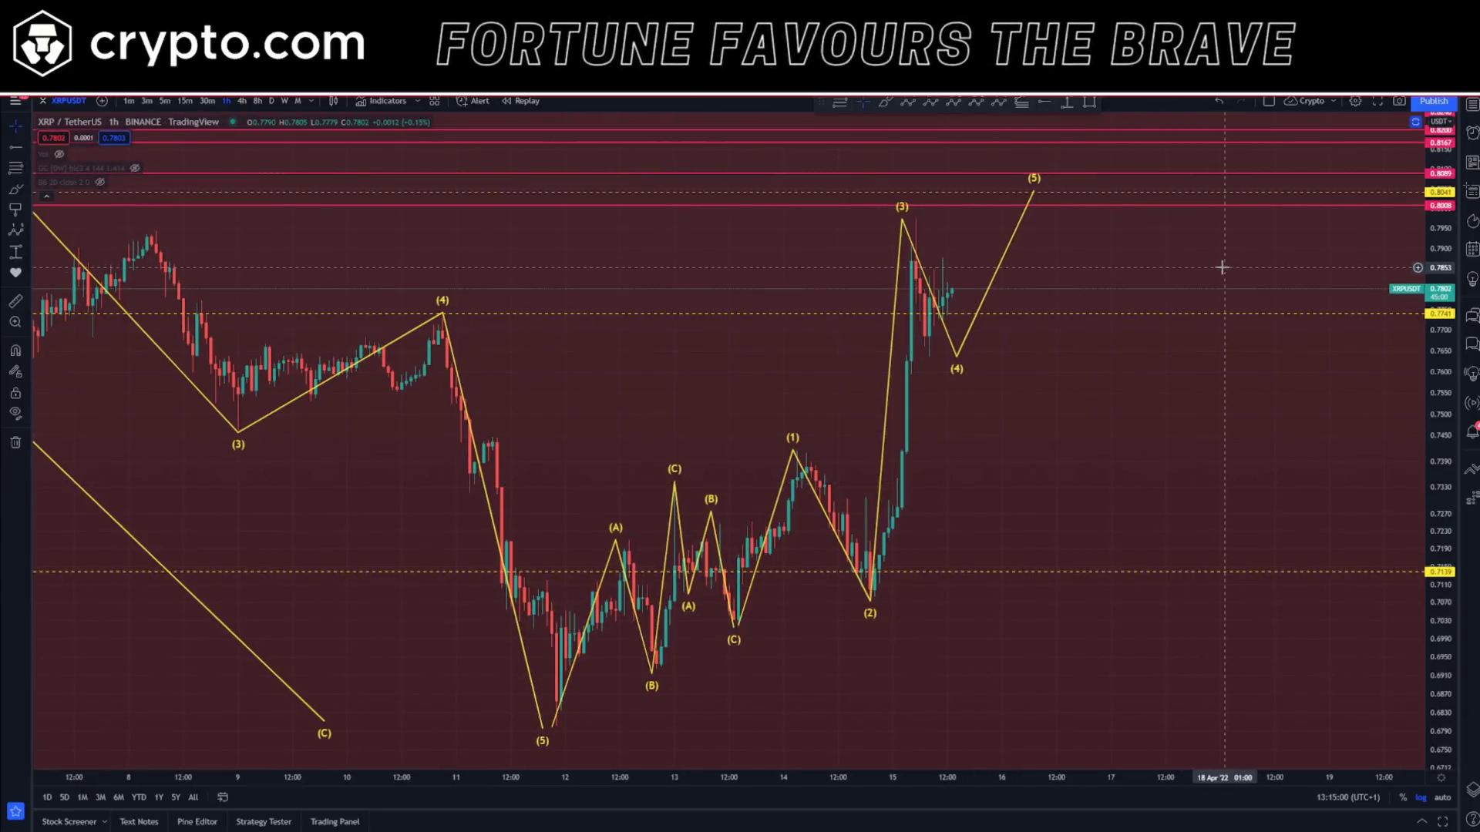
pyautogui.moveTo(1152, 399); pyautogui.dragTo(1130, 370)
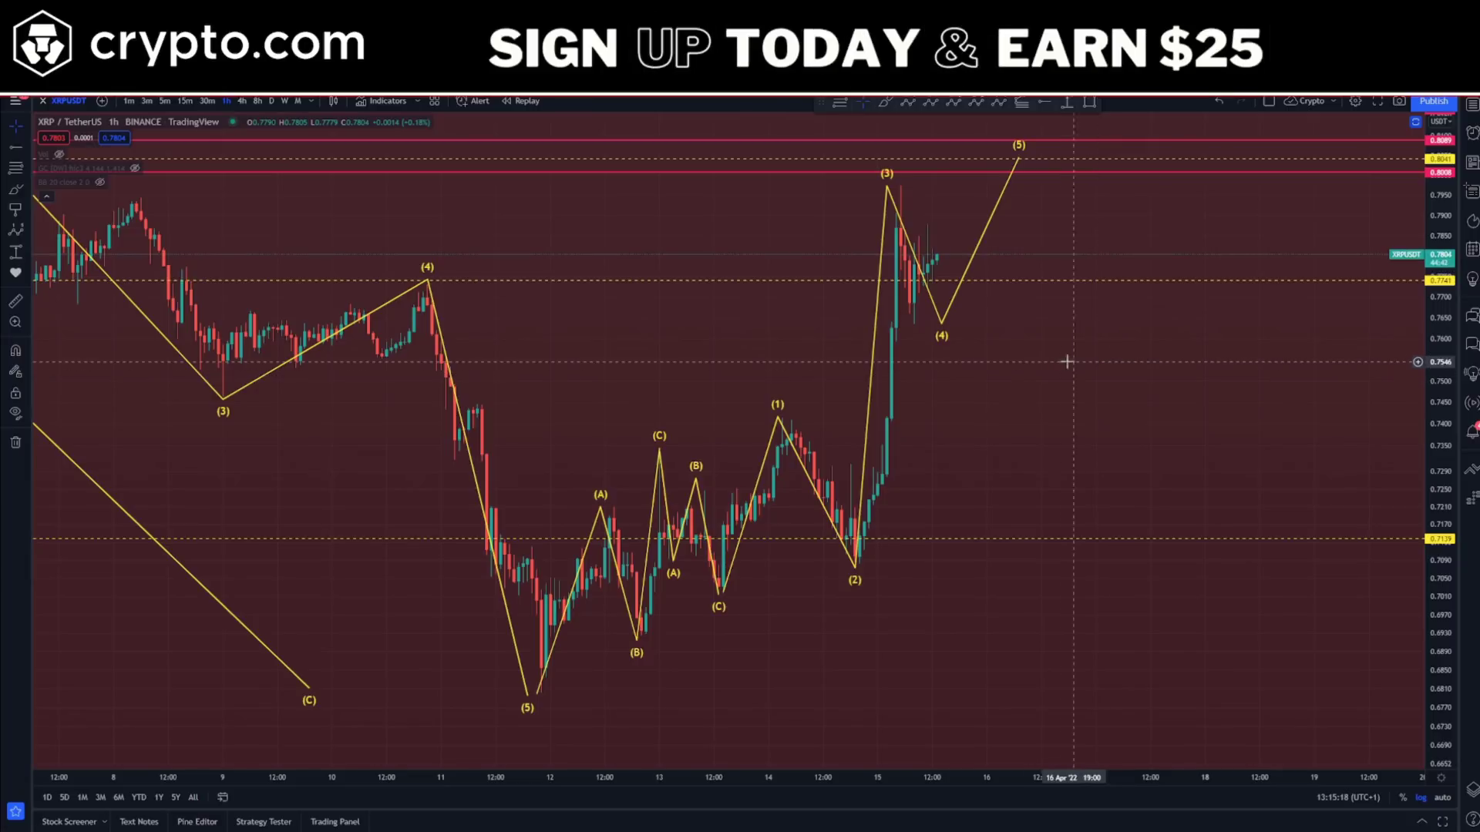
pyautogui.scroll(5, 1057, 361)
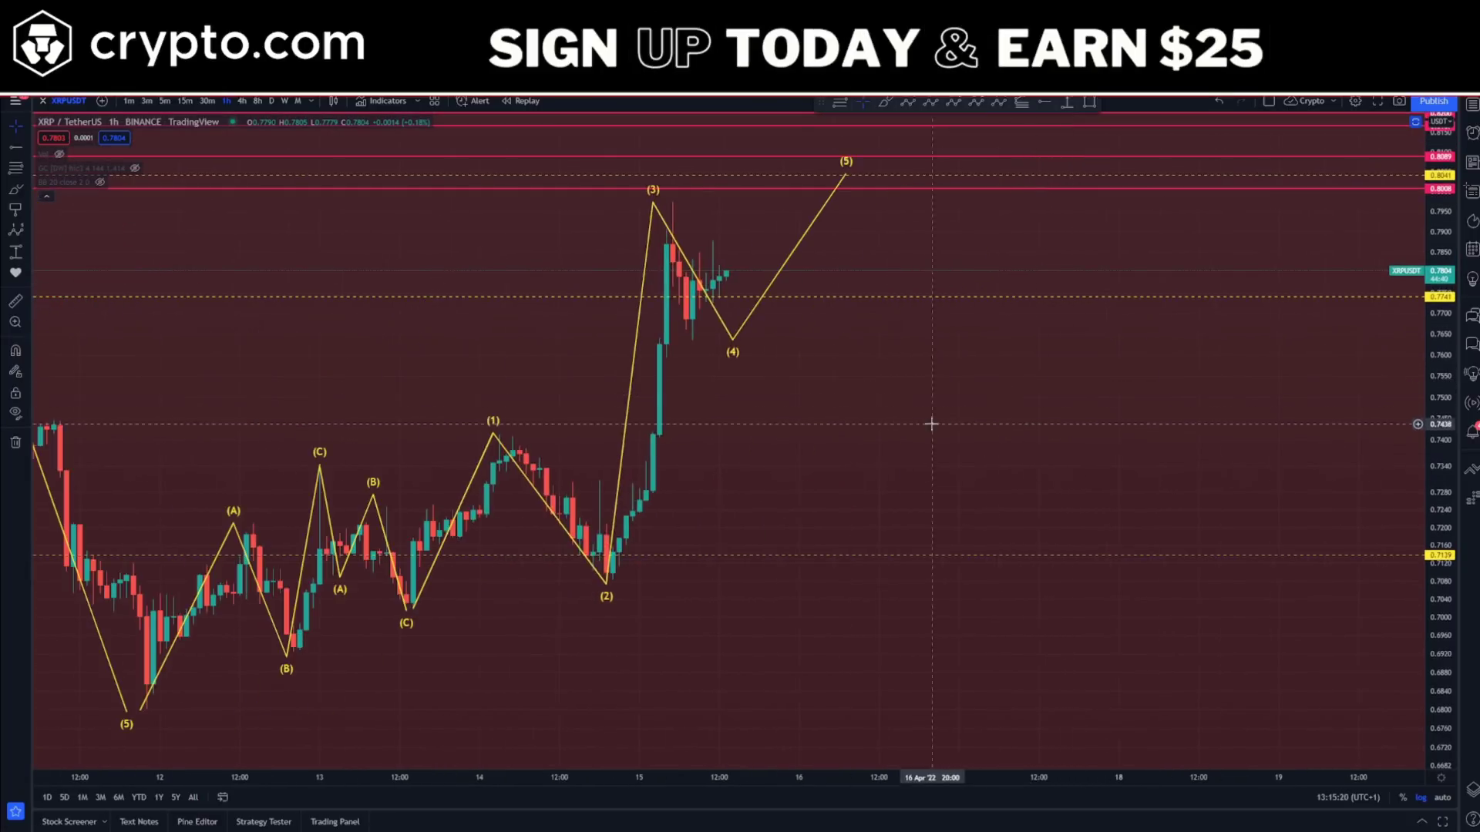
pyautogui.click(840, 101)
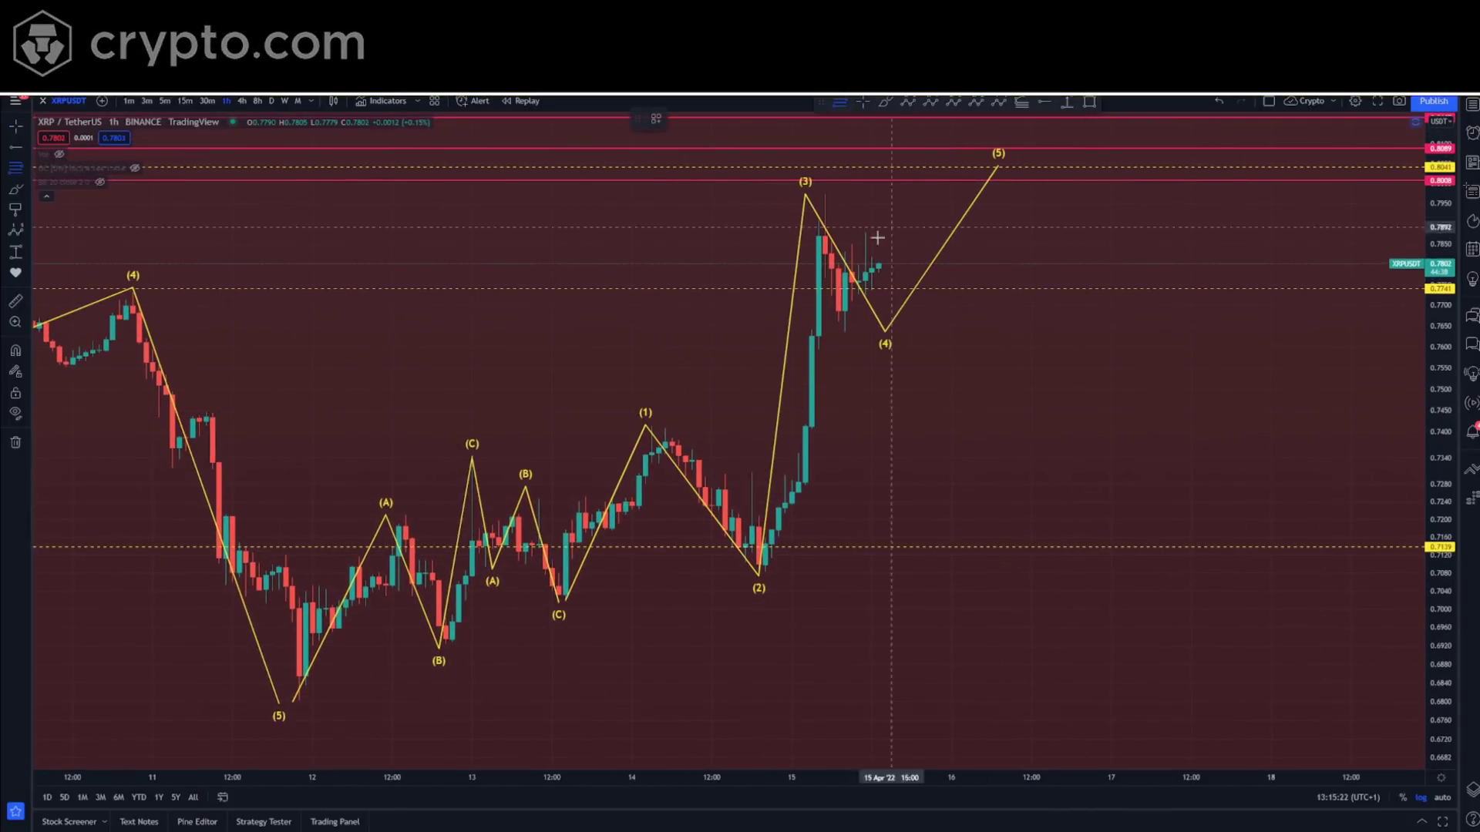
pyautogui.click(779, 192)
pyautogui.click(1105, 332)
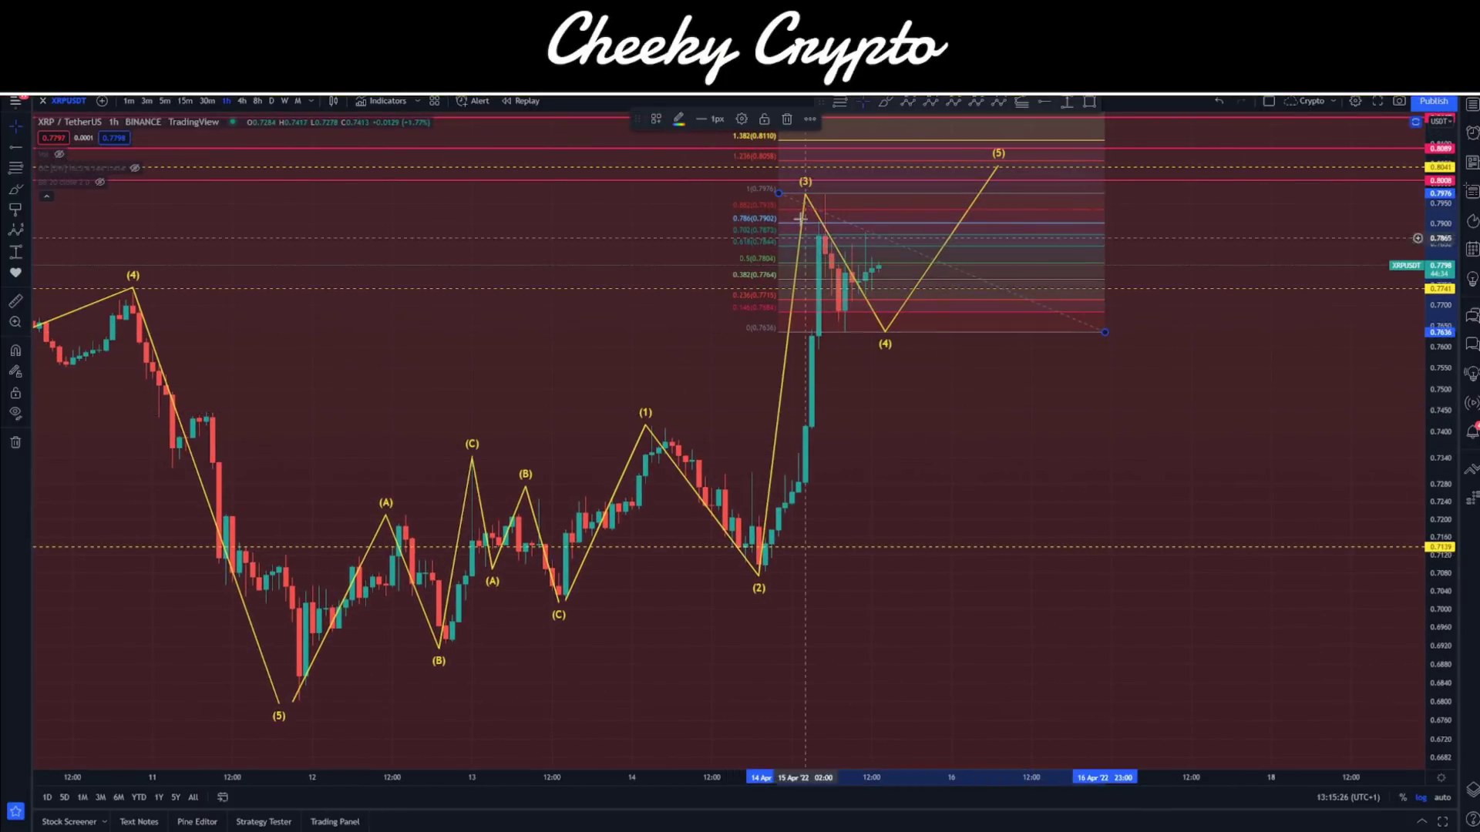
# Step: Draw a target rectangle beside wave (5), spanning about 0.806 to 0.819 between 16 and 17 April
pyautogui.moveTo(988, 381); pyautogui.dragTo(945, 455)
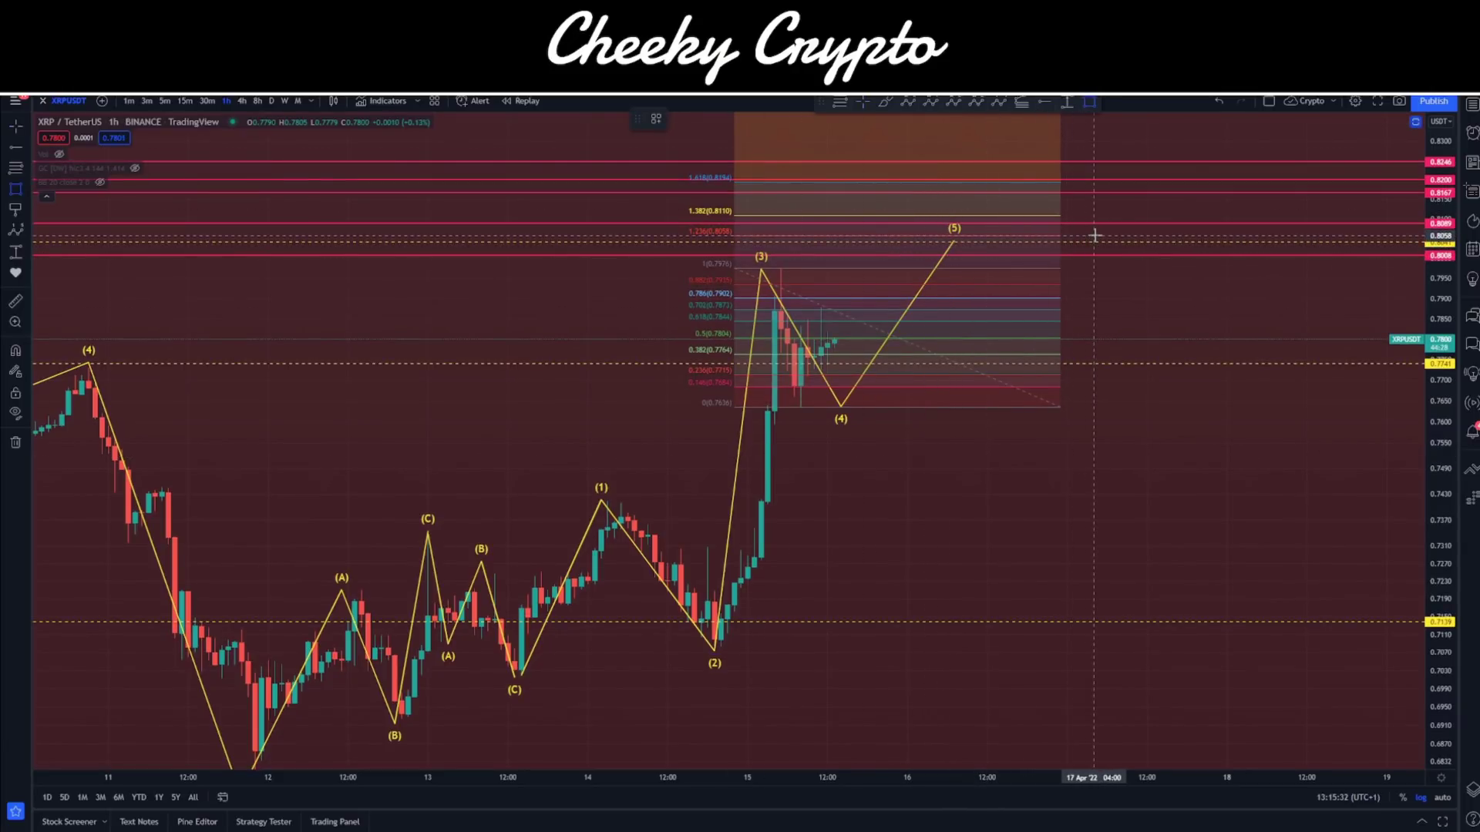
pyautogui.moveTo(1094, 235); pyautogui.dragTo(965, 181)
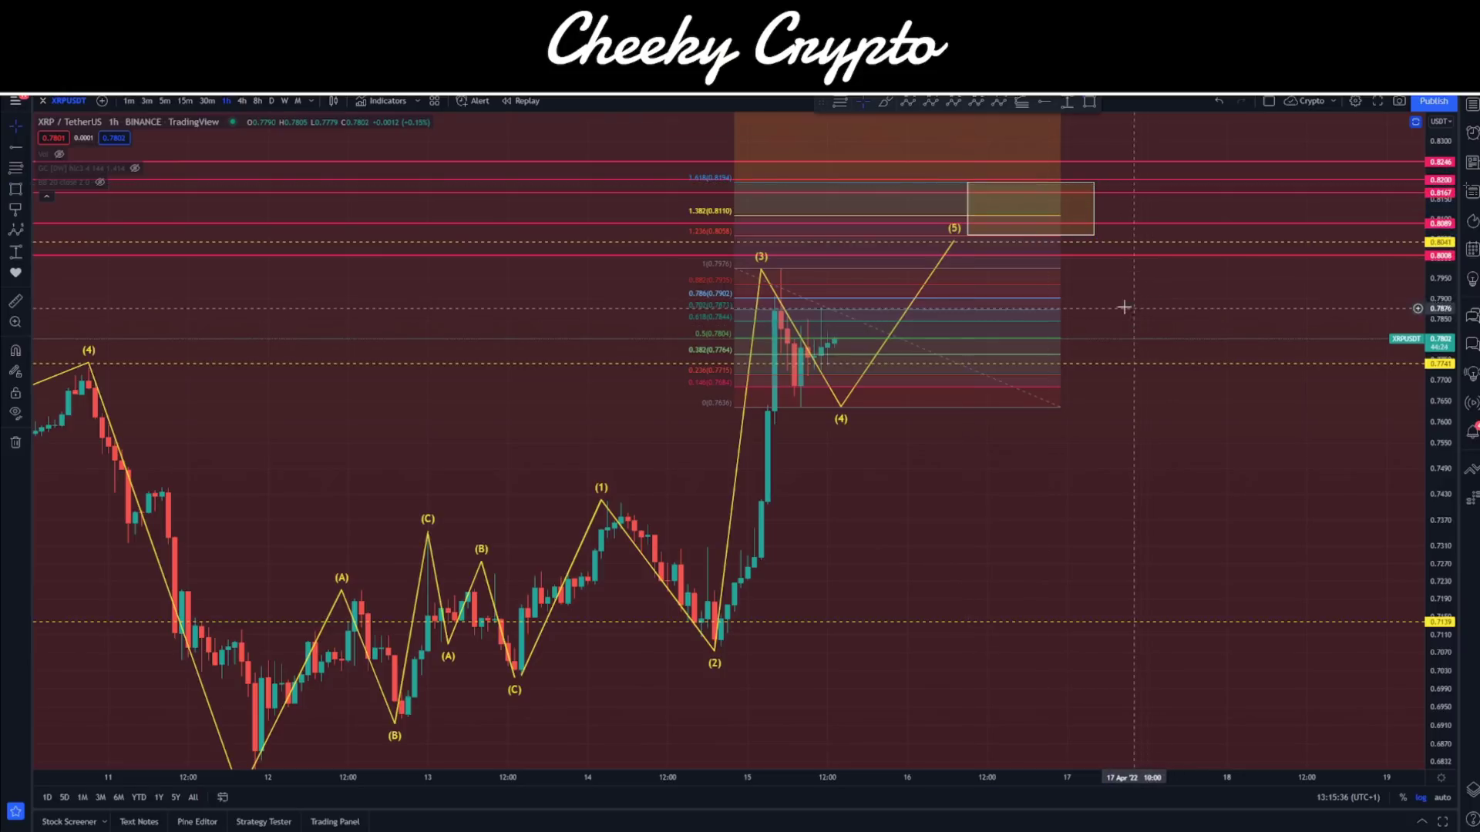
# Step: Move wave (5) into the target rectangle at about 0.812 and mark the rectangle's lower and upper edges with price notes at 0.8059 and 0.8194
pyautogui.moveTo(954, 242); pyautogui.dragTo(1007, 211)
pyautogui.click(1138, 206)
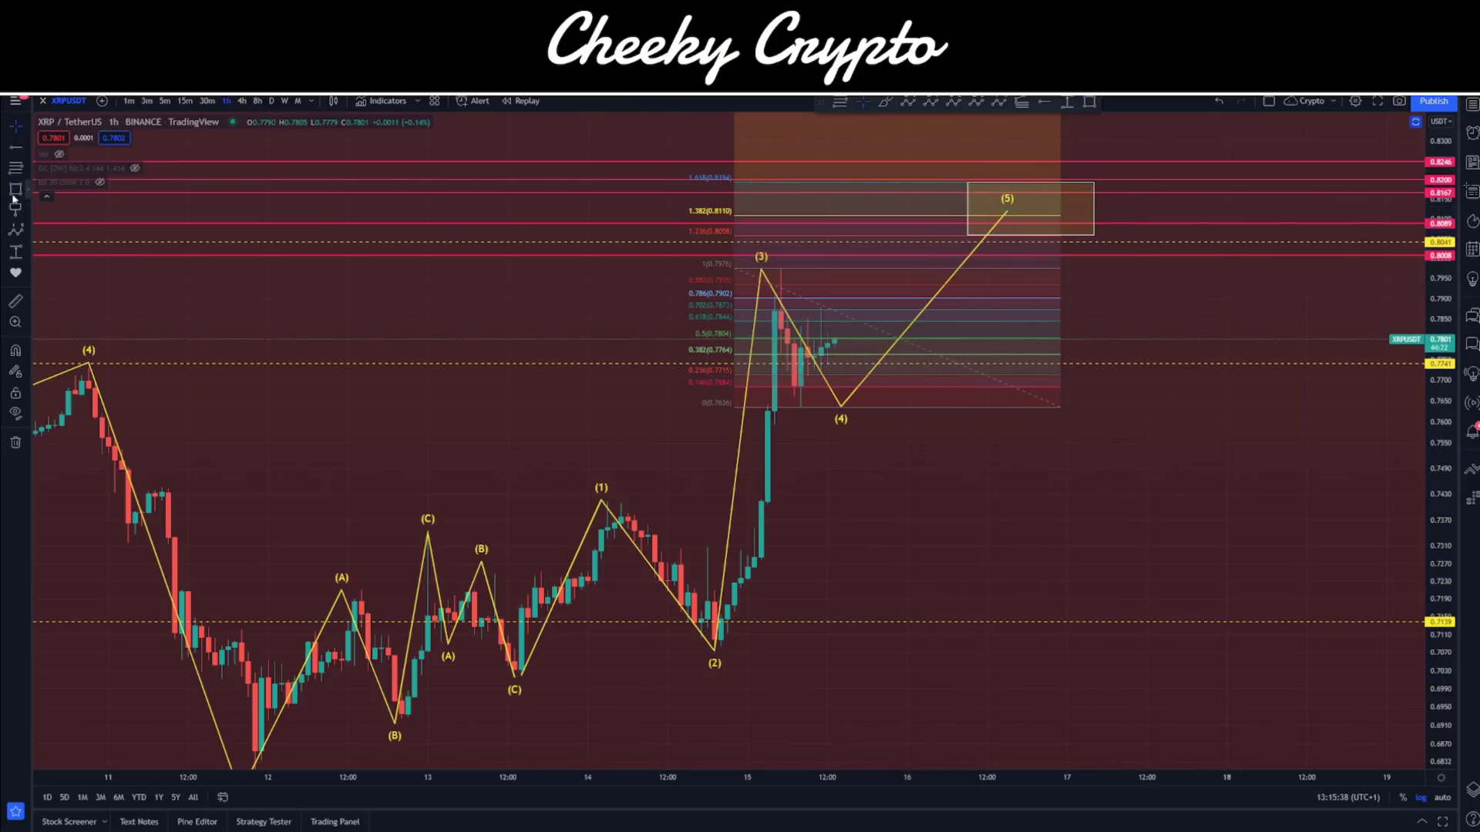
pyautogui.click(1073, 235)
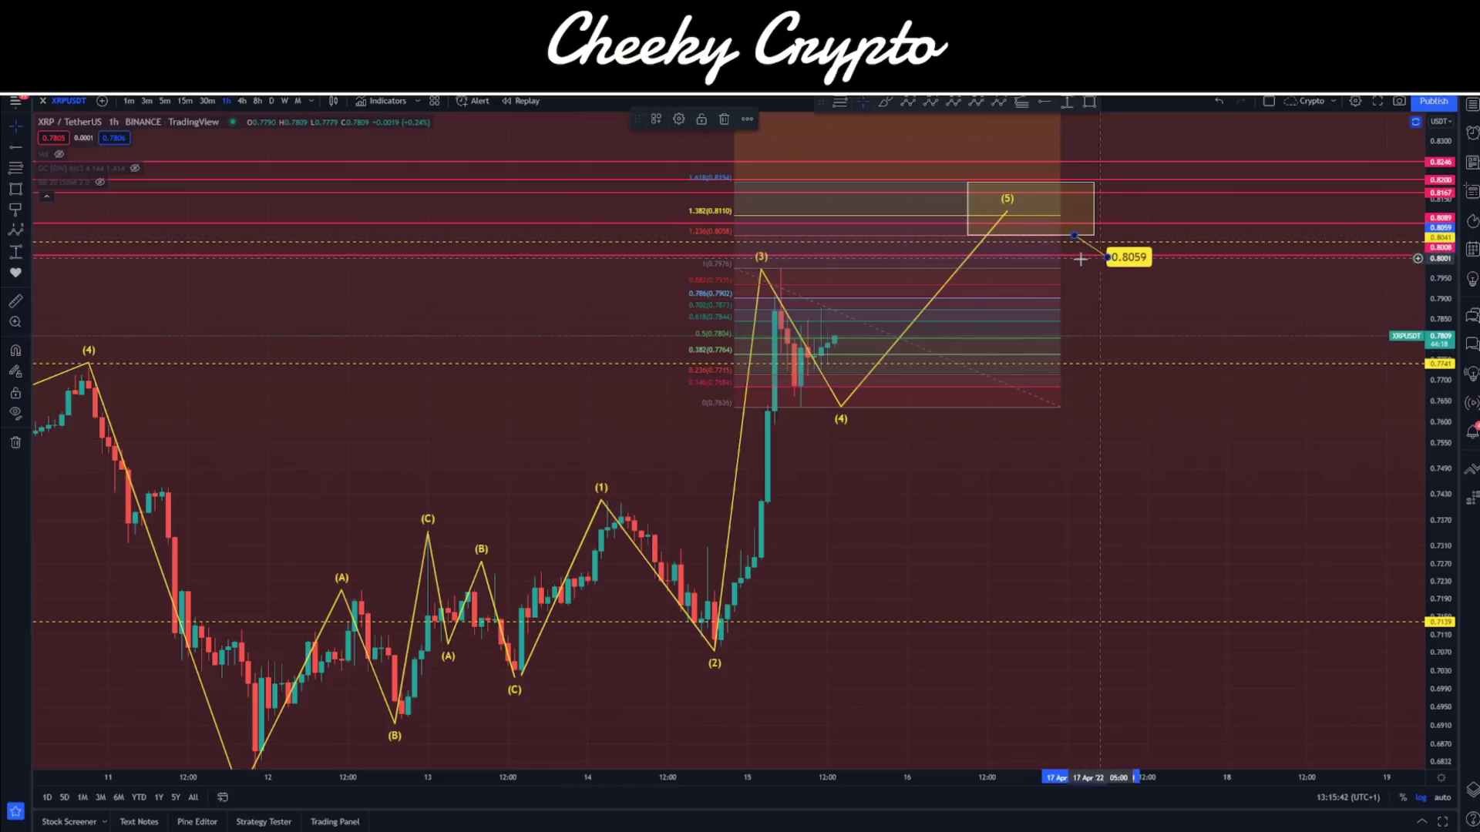
pyautogui.click(17, 206)
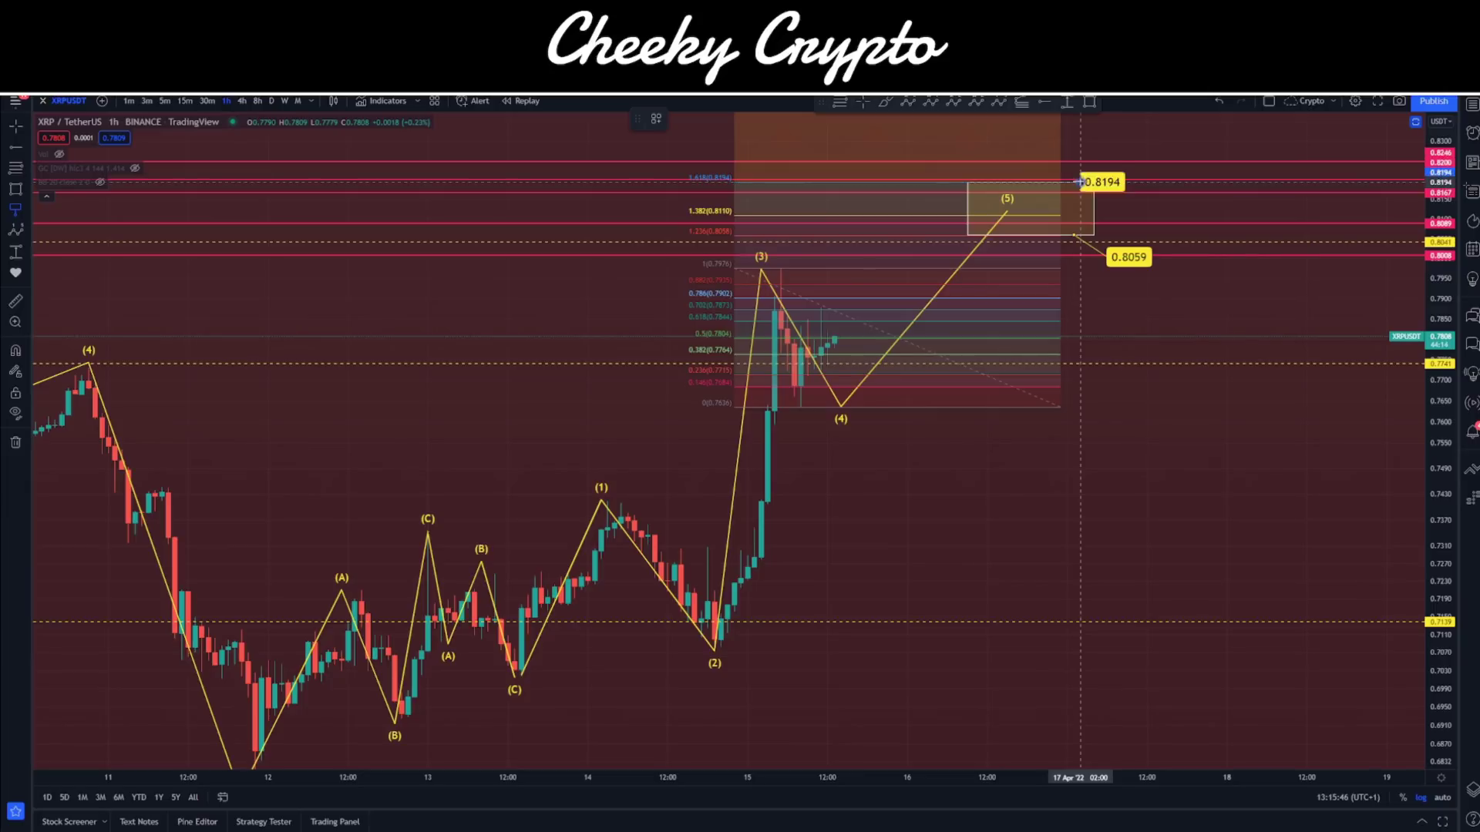
pyautogui.moveTo(1079, 182); pyautogui.dragTo(1127, 166)
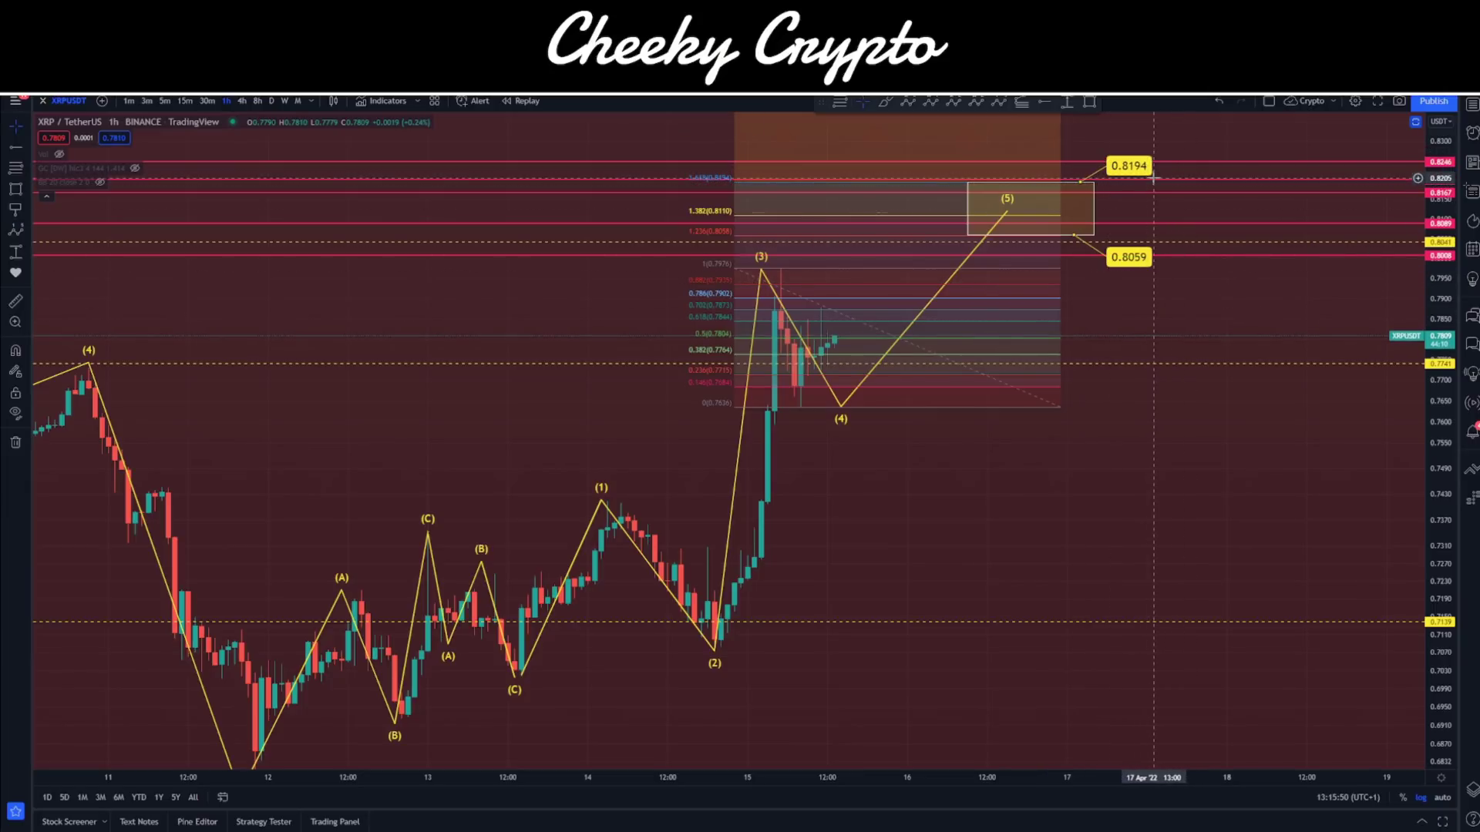
# Step: Delete the Fibonacci retracement drawn between waves (3) and (4)
pyautogui.click(938, 409)
pyautogui.press('Delete')
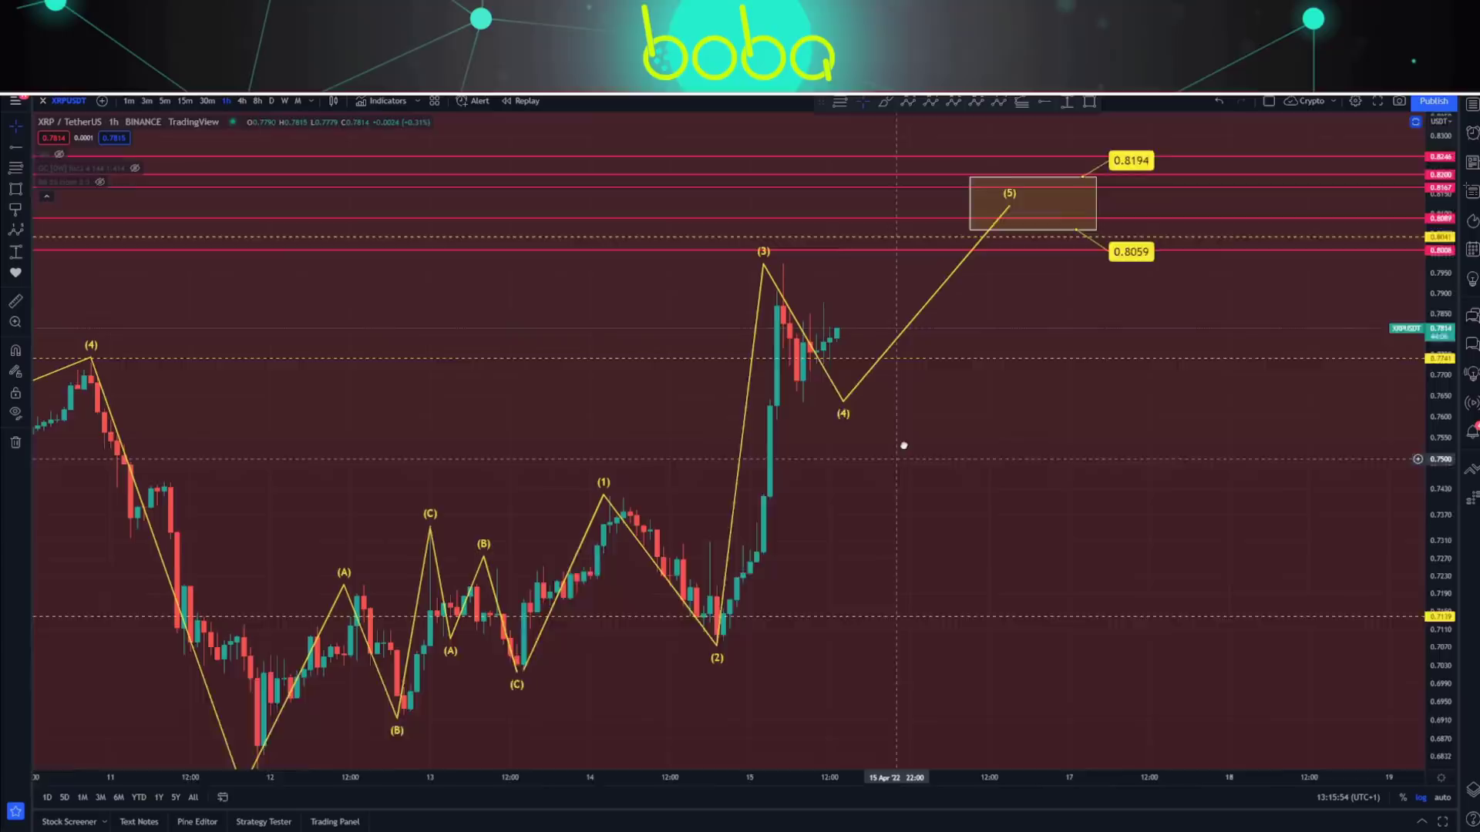
# Step: Draw a projected A-B-C correction from wave (5) at about 0.8125 on 16 April down to (C) at about 0.754 on 18 April
pyautogui.scroll(-5, 903, 445)
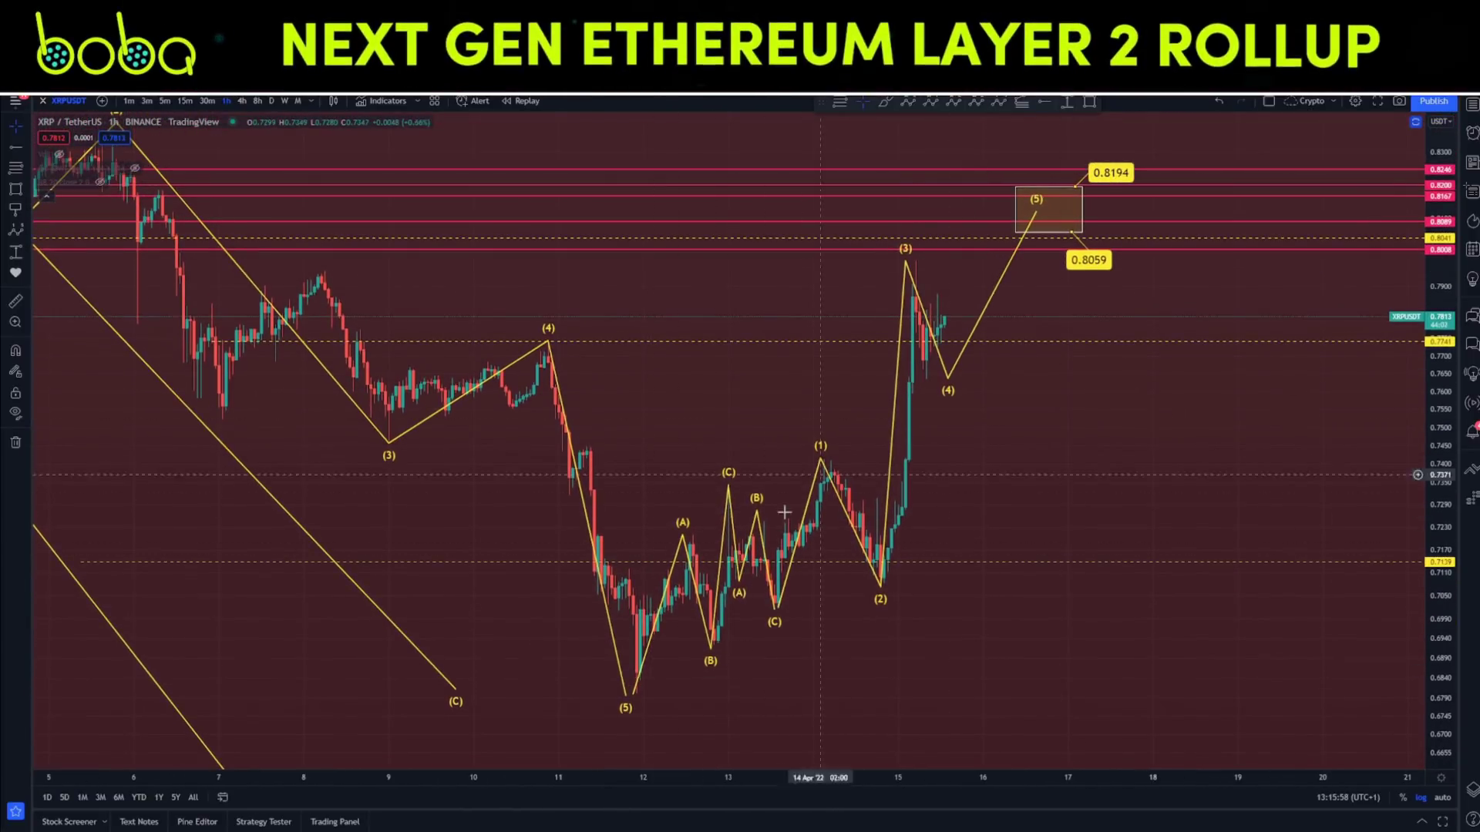
pyautogui.moveTo(1041, 340); pyautogui.dragTo(858, 451)
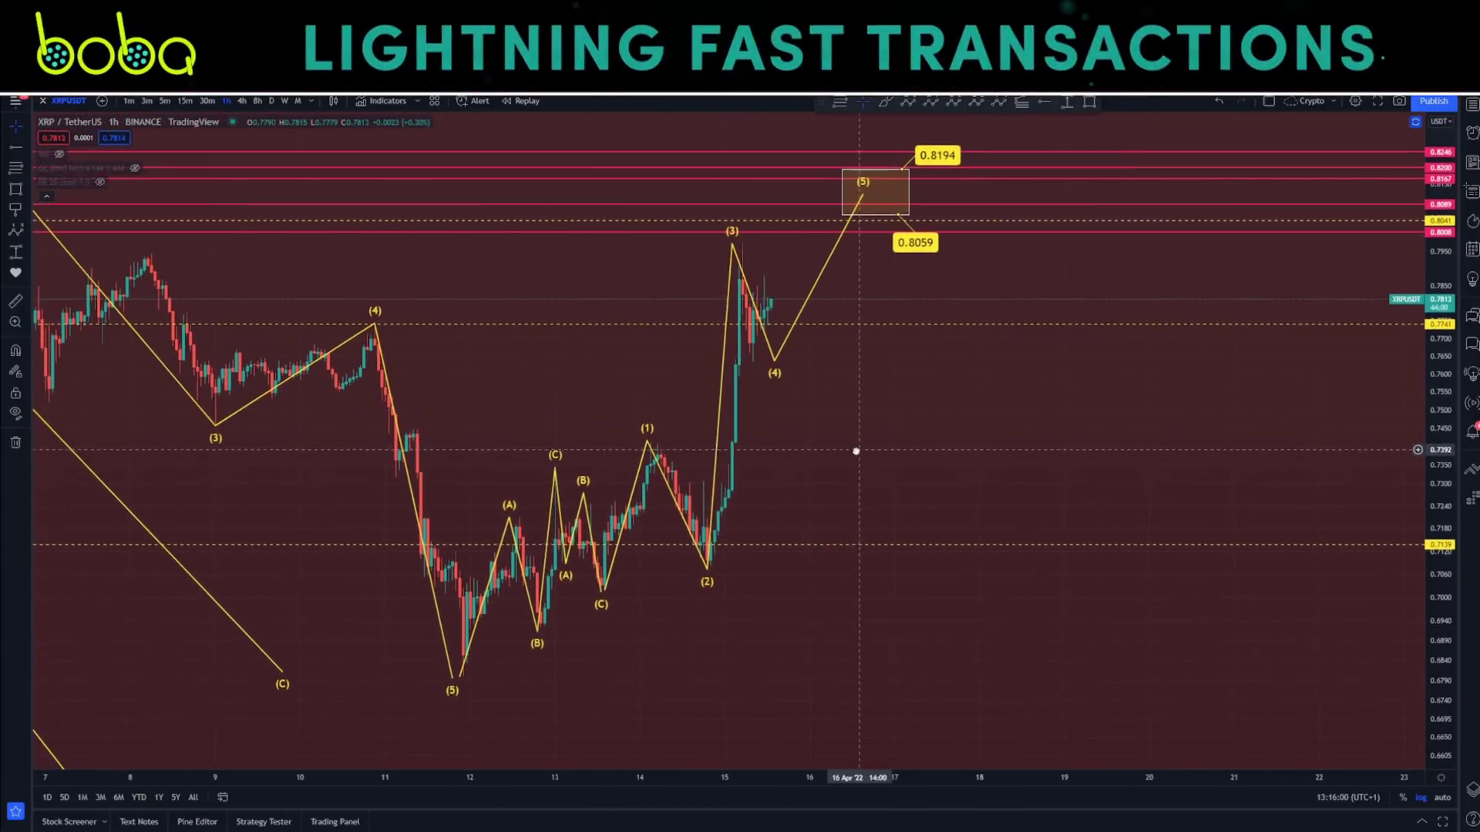
pyautogui.click(863, 195)
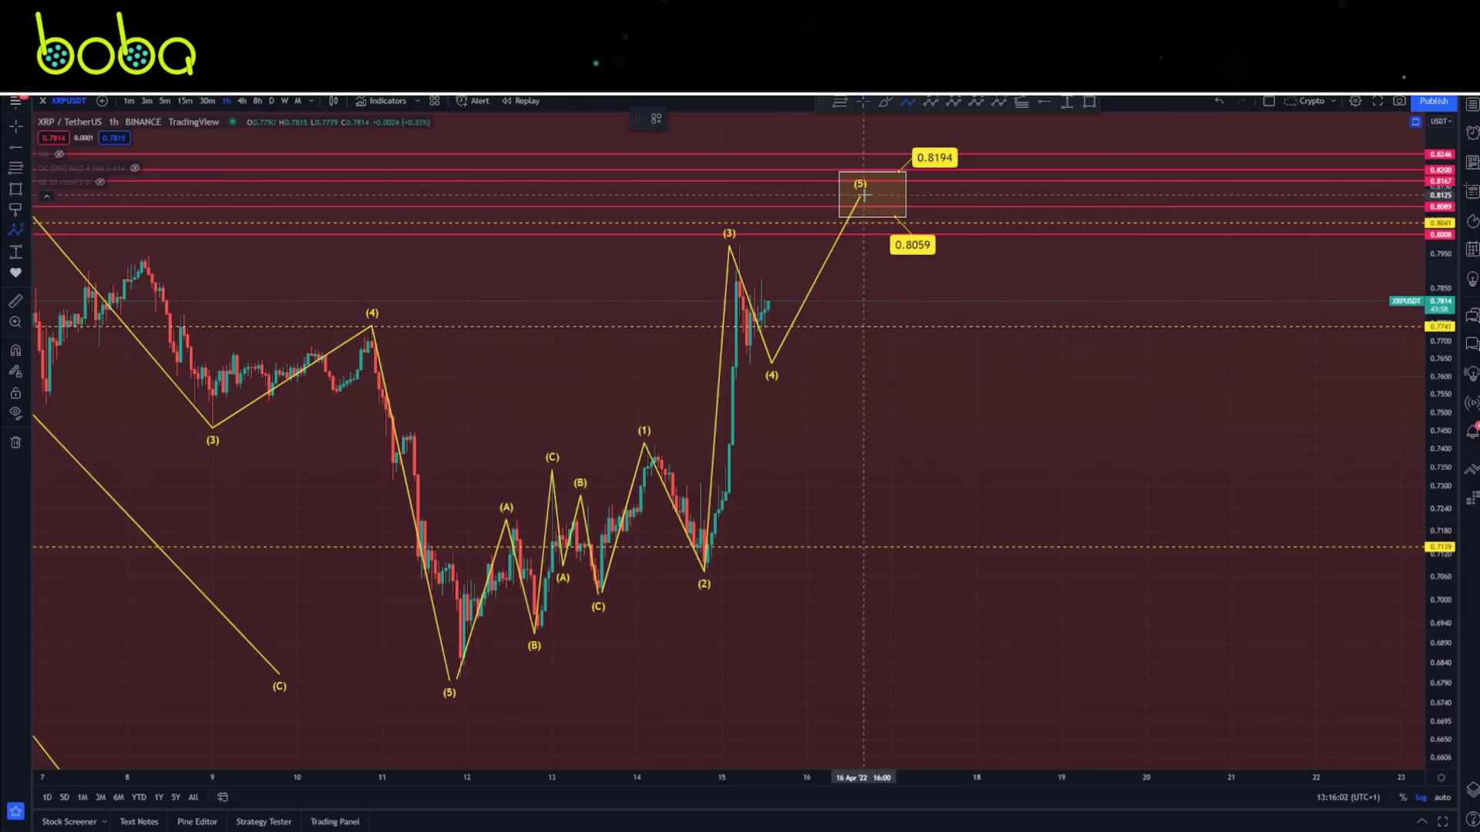
pyautogui.click(888, 301)
pyautogui.click(935, 277)
pyautogui.click(979, 398)
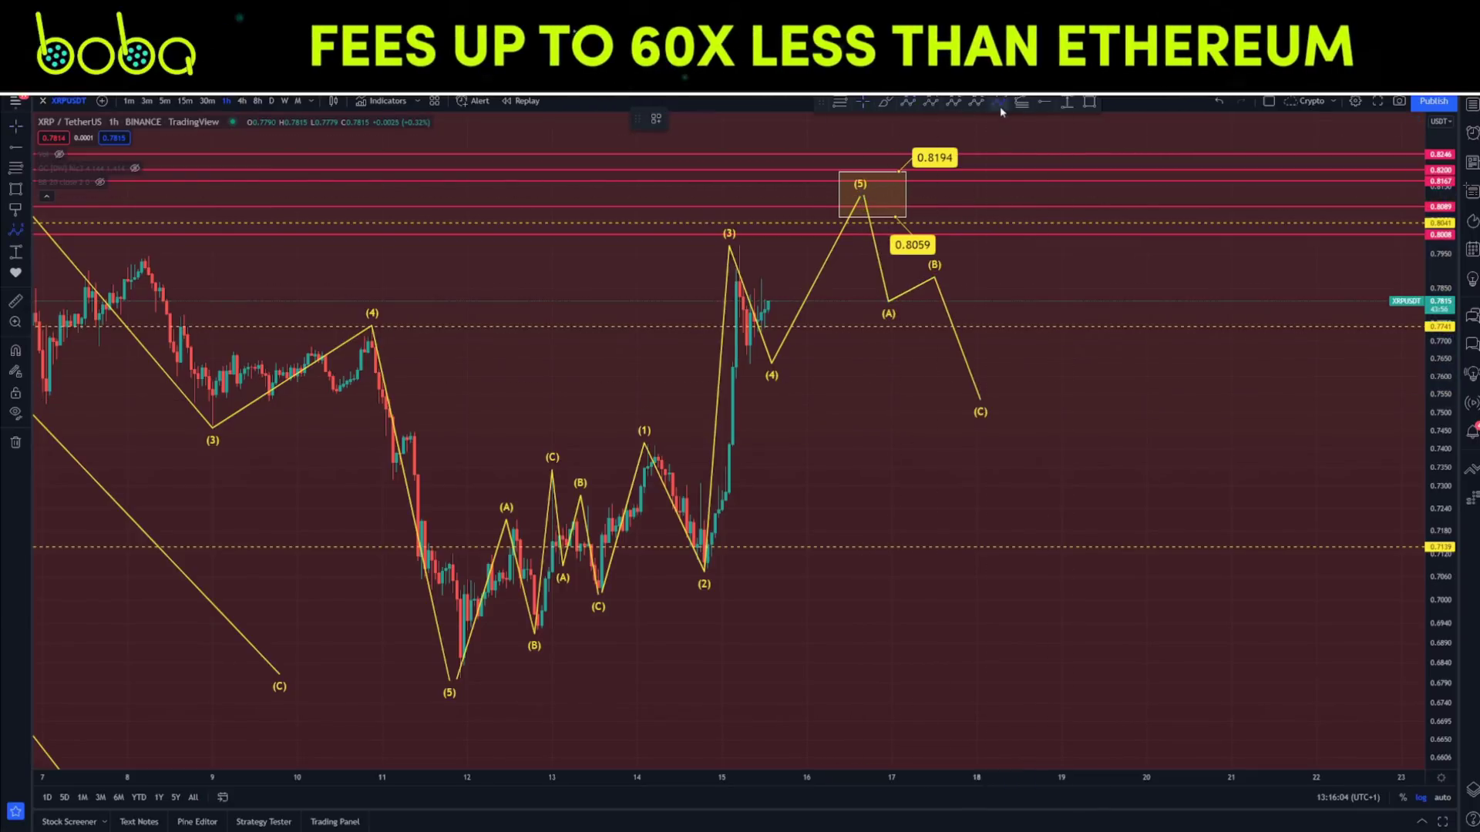
# Step: Draw a projected five-wave impulse from 0.7547 through (1) 0.7813, (2) 0.7716, (3) about 0.8217 and (4) 0.8061 to (5) about 0.832
pyautogui.click(987, 397)
pyautogui.click(1016, 301)
pyautogui.click(1058, 336)
pyautogui.click(1115, 164)
pyautogui.click(1153, 216)
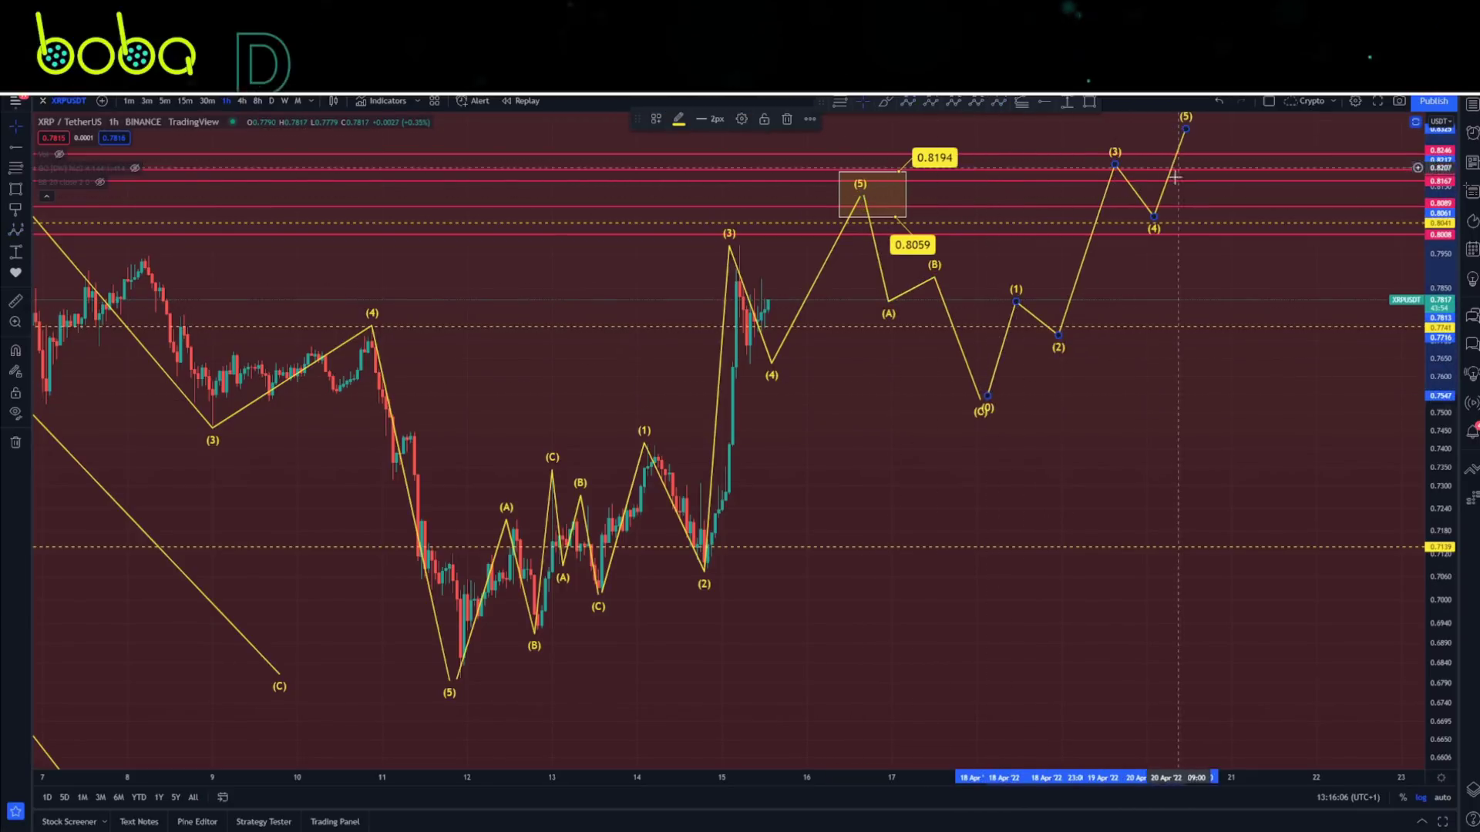
pyautogui.click(1185, 128)
# Step: Remove the projected five-wave impulse and the A-B-C correction that follow wave (5)
pyautogui.press('Delete')
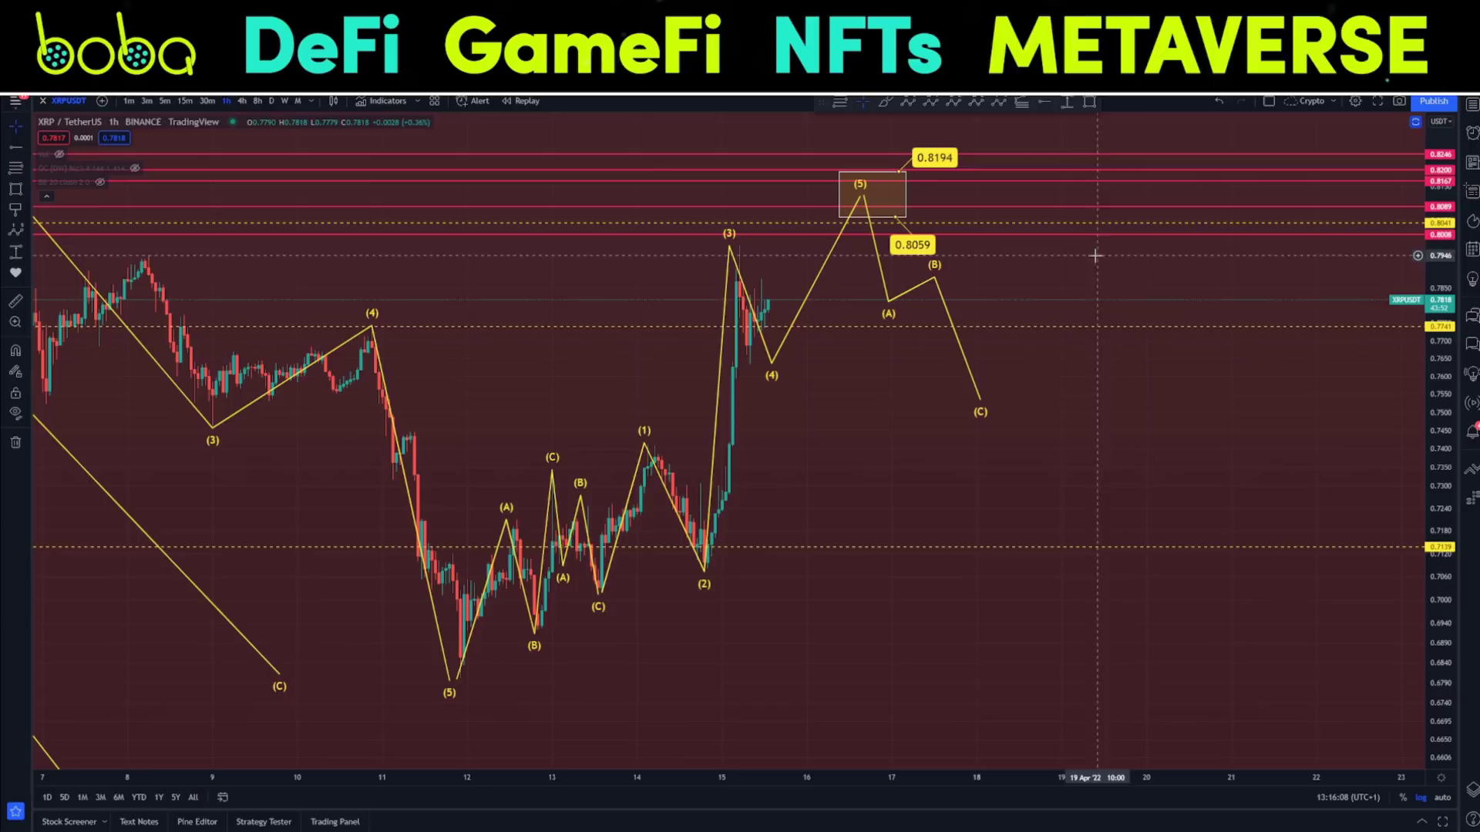
pyautogui.hotkey('ctrl', 'z')
pyautogui.hotkey('ctrl', 'z')
pyautogui.hotkey('ctrl', 'z')
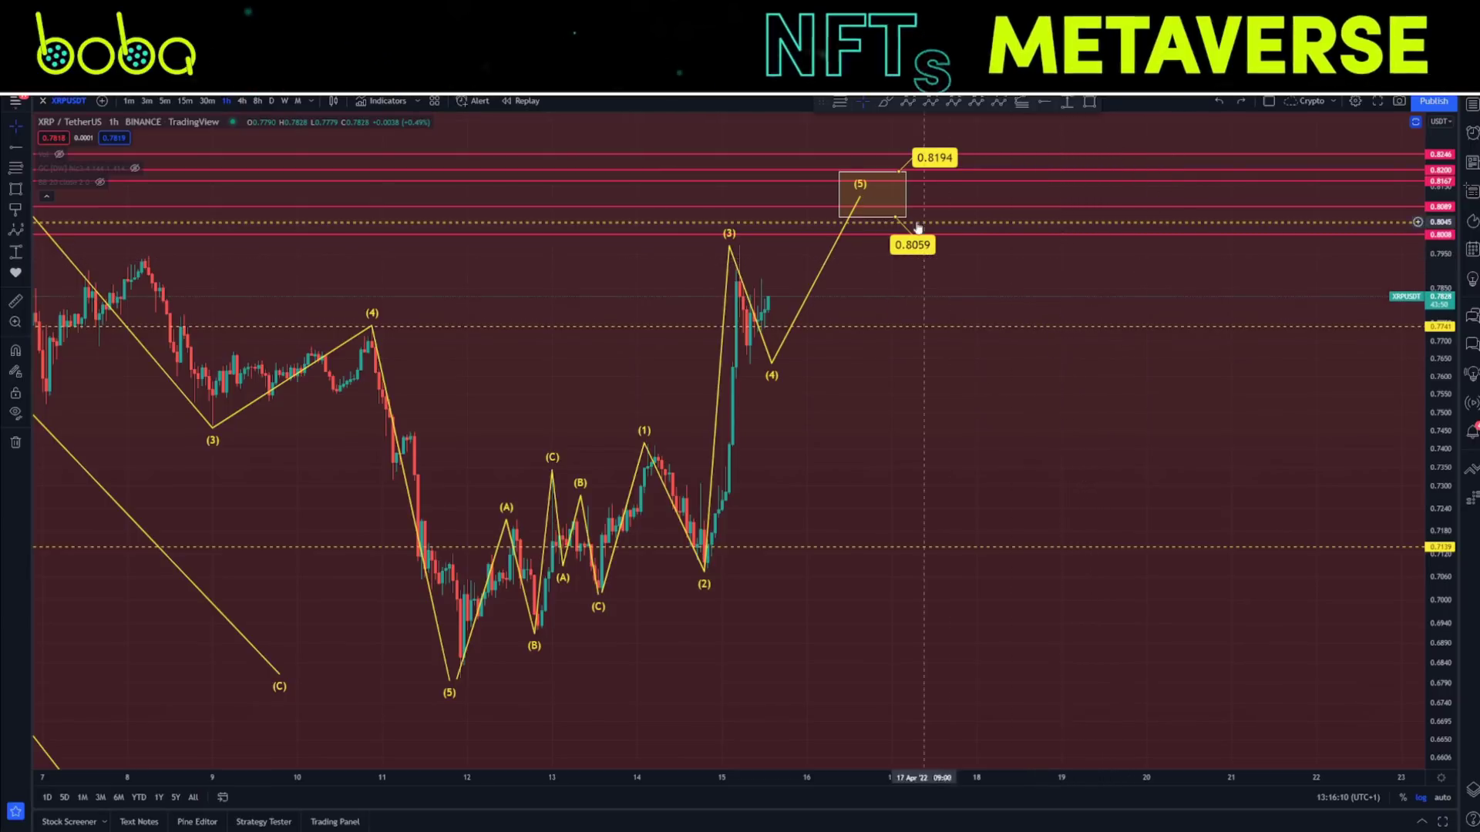
# Step: Restore the maximised price chart to its split layout with the Stoch RSI pane beneath it
pyautogui.moveTo(813, 420); pyautogui.dragTo(839, 466)
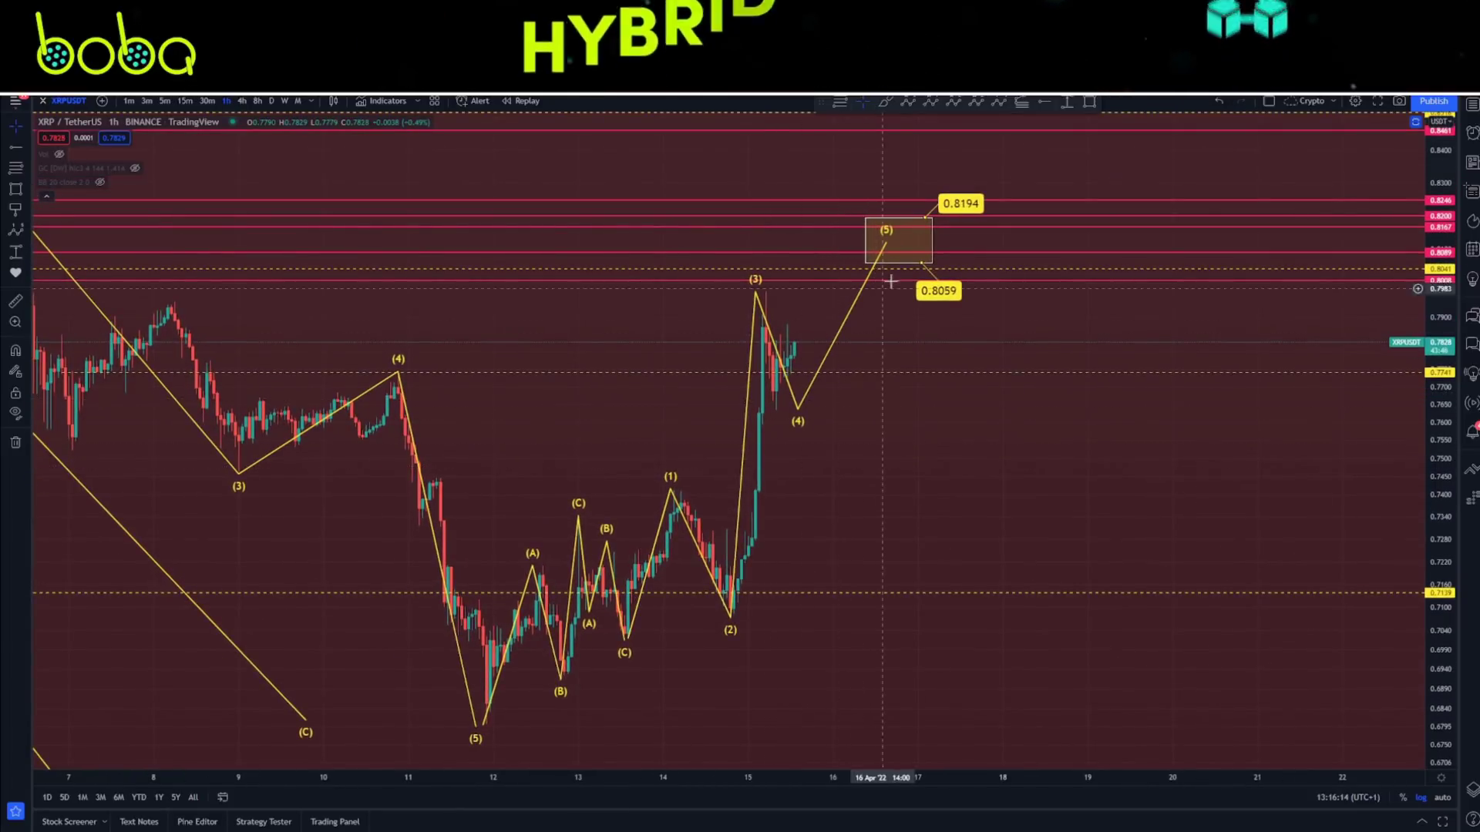
pyautogui.doubleClick(982, 464)
# Step: Sketch Brush strokes on the Stoch RSI and a zigzag wave (4) pullback path on the price chart, undoing each one
pyautogui.click(885, 101)
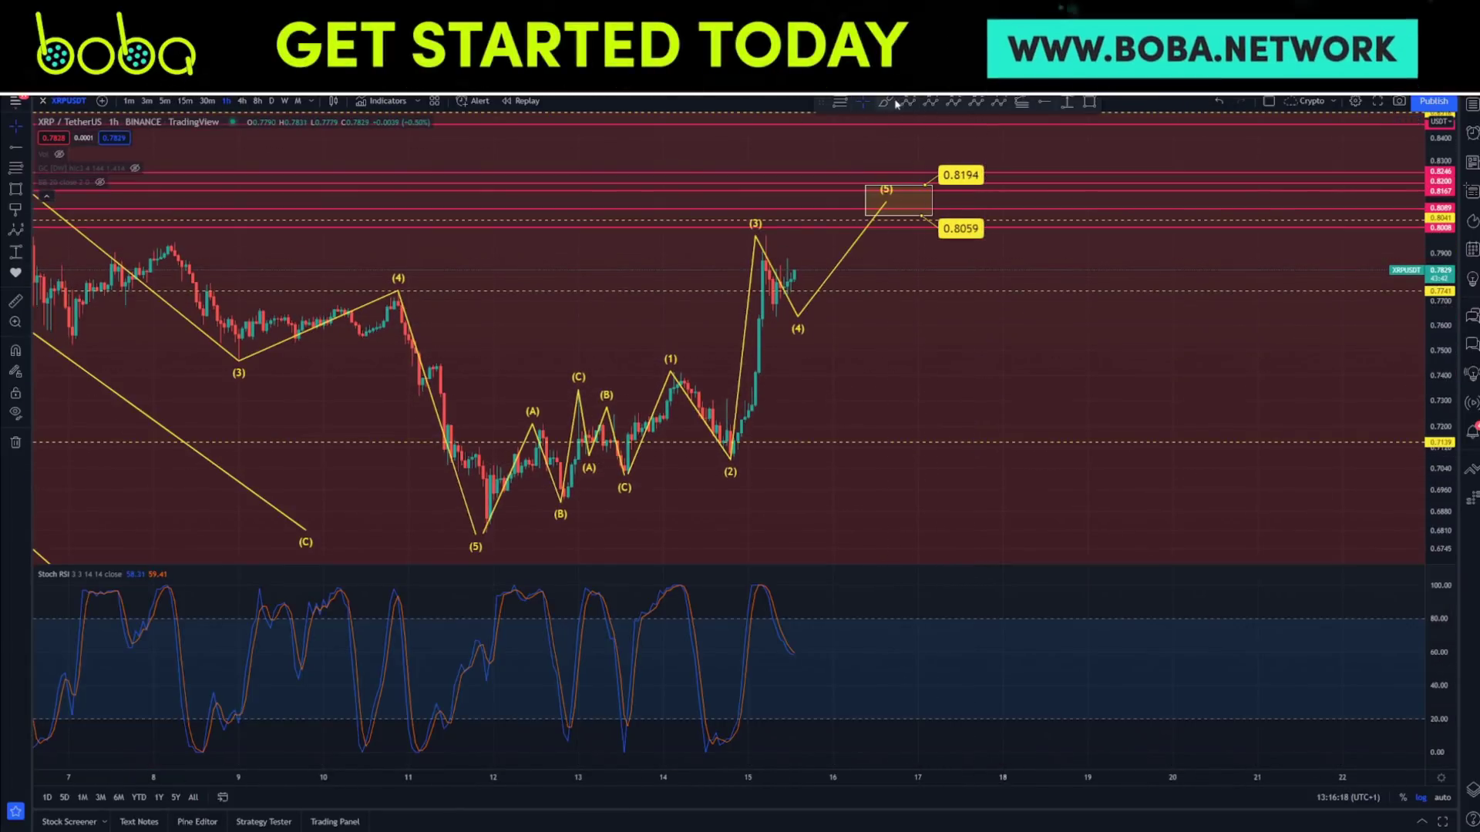
pyautogui.moveTo(813, 630)
pyautogui.mouseDown()
pyautogui.moveTo(786, 690)
pyautogui.moveTo(830, 628)
pyautogui.mouseUp()
pyautogui.hotkey('ctrl', 'z')
pyautogui.moveTo(763, 235)
pyautogui.mouseDown()
pyautogui.moveTo(769, 308)
pyautogui.moveTo(846, 338)
pyautogui.moveTo(867, 324)
pyautogui.moveTo(823, 340)
pyautogui.mouseUp()
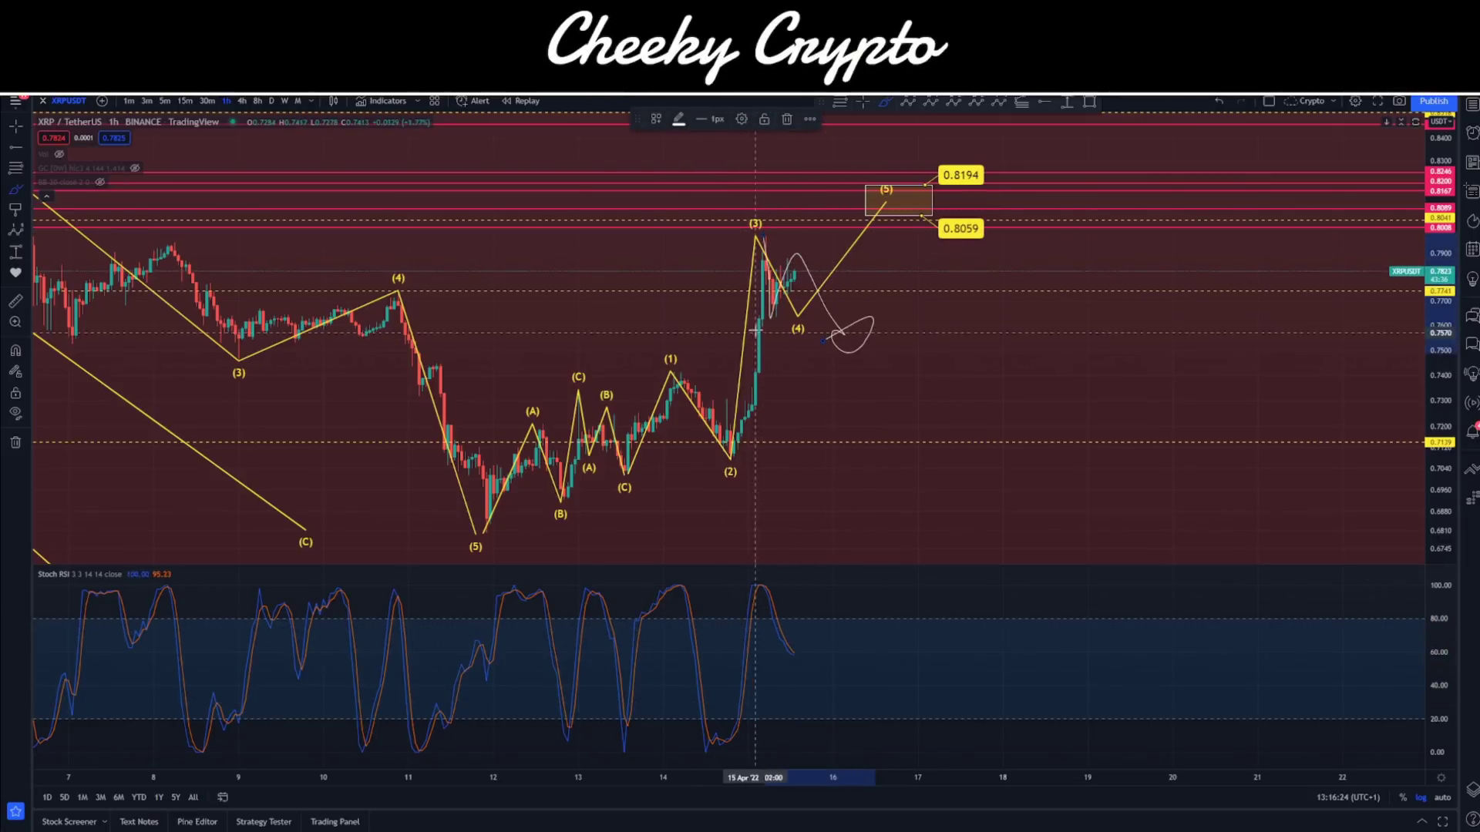
pyautogui.hotkey('ctrl', 'z')
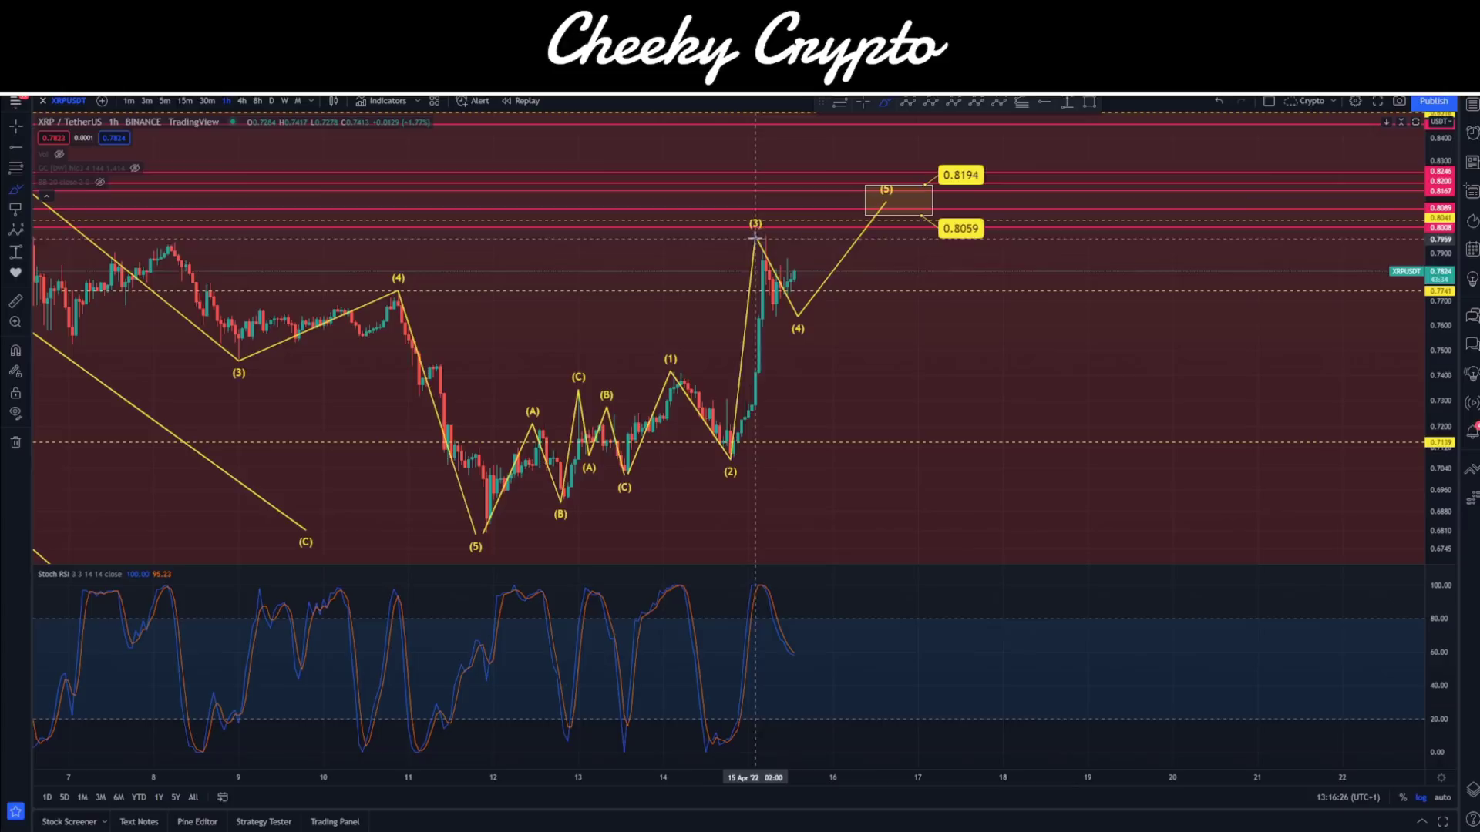
pyautogui.moveTo(761, 233); pyautogui.dragTo(768, 285)
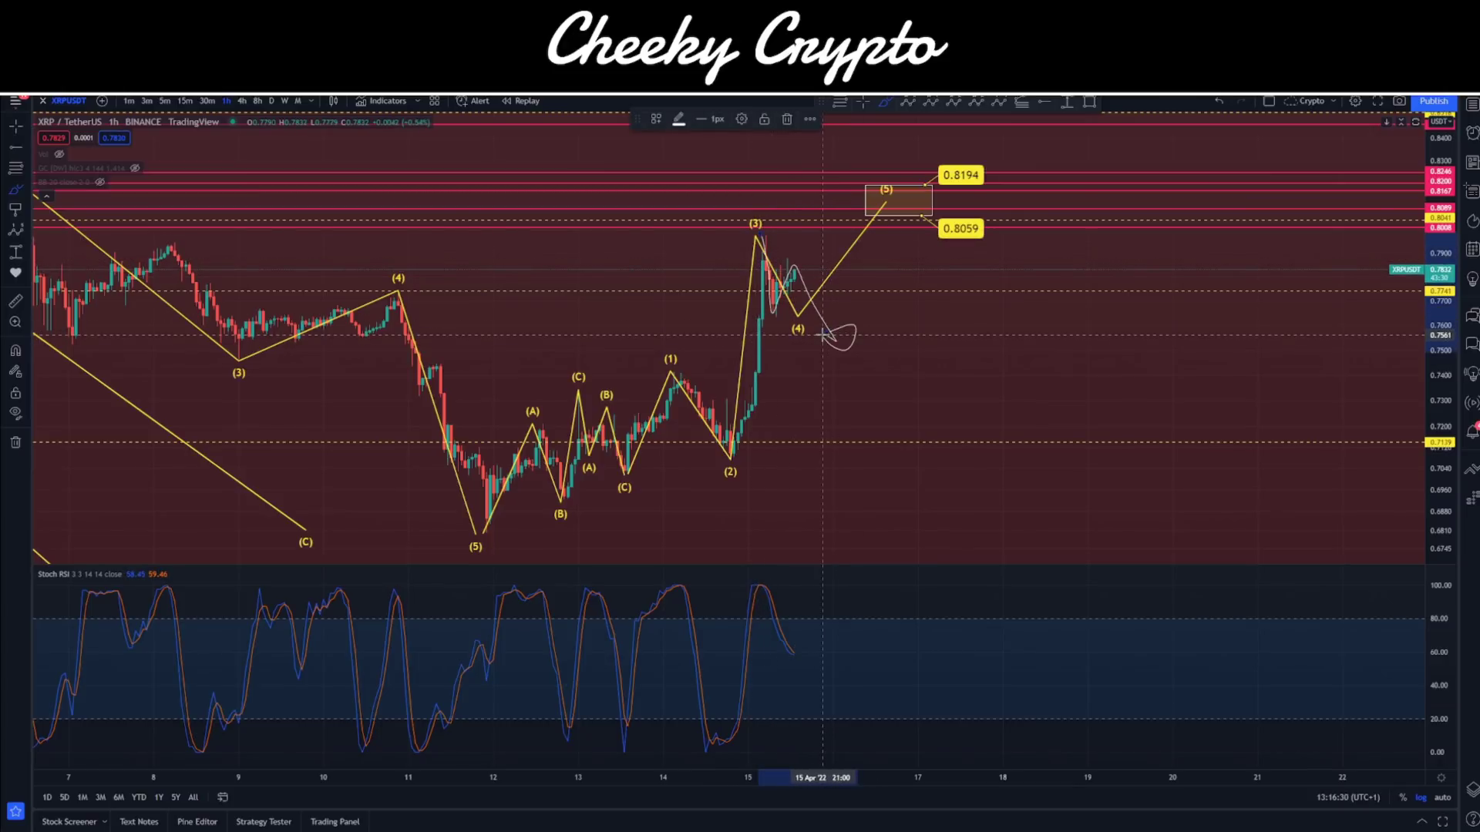
pyautogui.hotkey('ctrl', 'z')
# Step: Draw a Fibonacci retracement from 0.7636 to 0.7976 and shift it down so its zero level starts at the 0.788 bounce high
pyautogui.scroll(5, 843, 356)
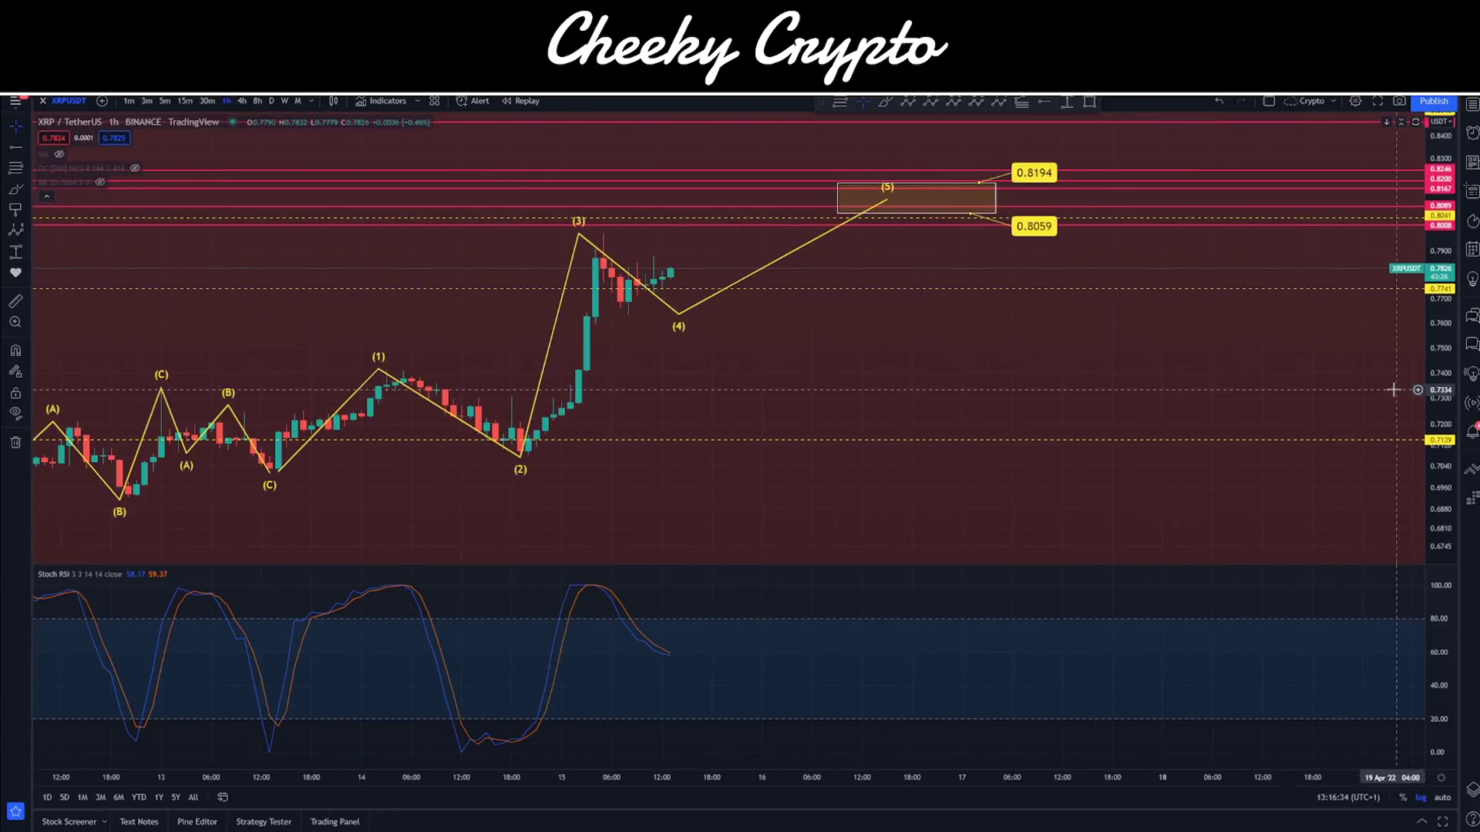
pyautogui.moveTo(1438, 391); pyautogui.dragTo(1438, 255)
pyautogui.moveTo(1059, 323); pyautogui.dragTo(1186, 393)
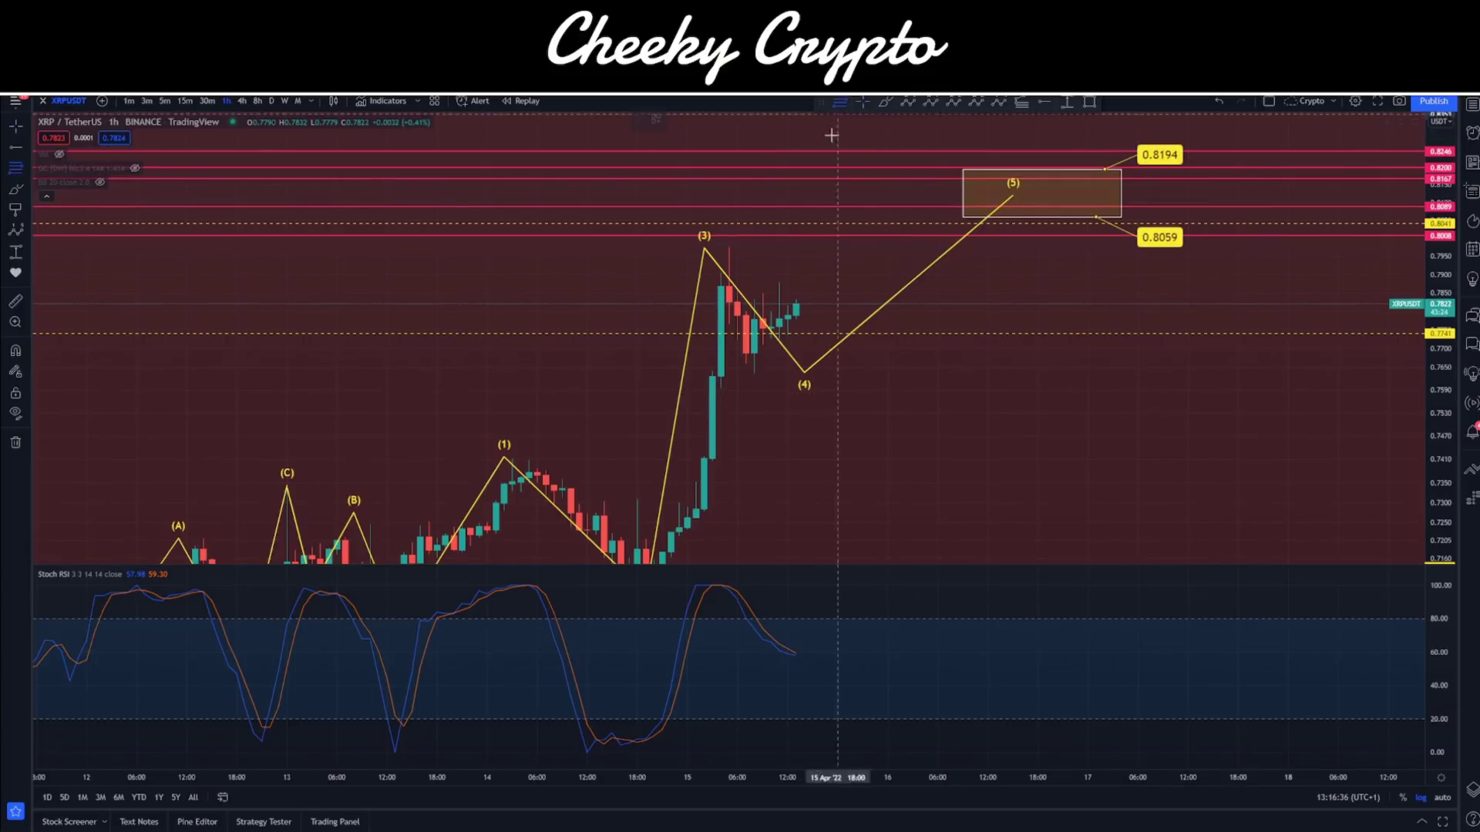
pyautogui.click(777, 373)
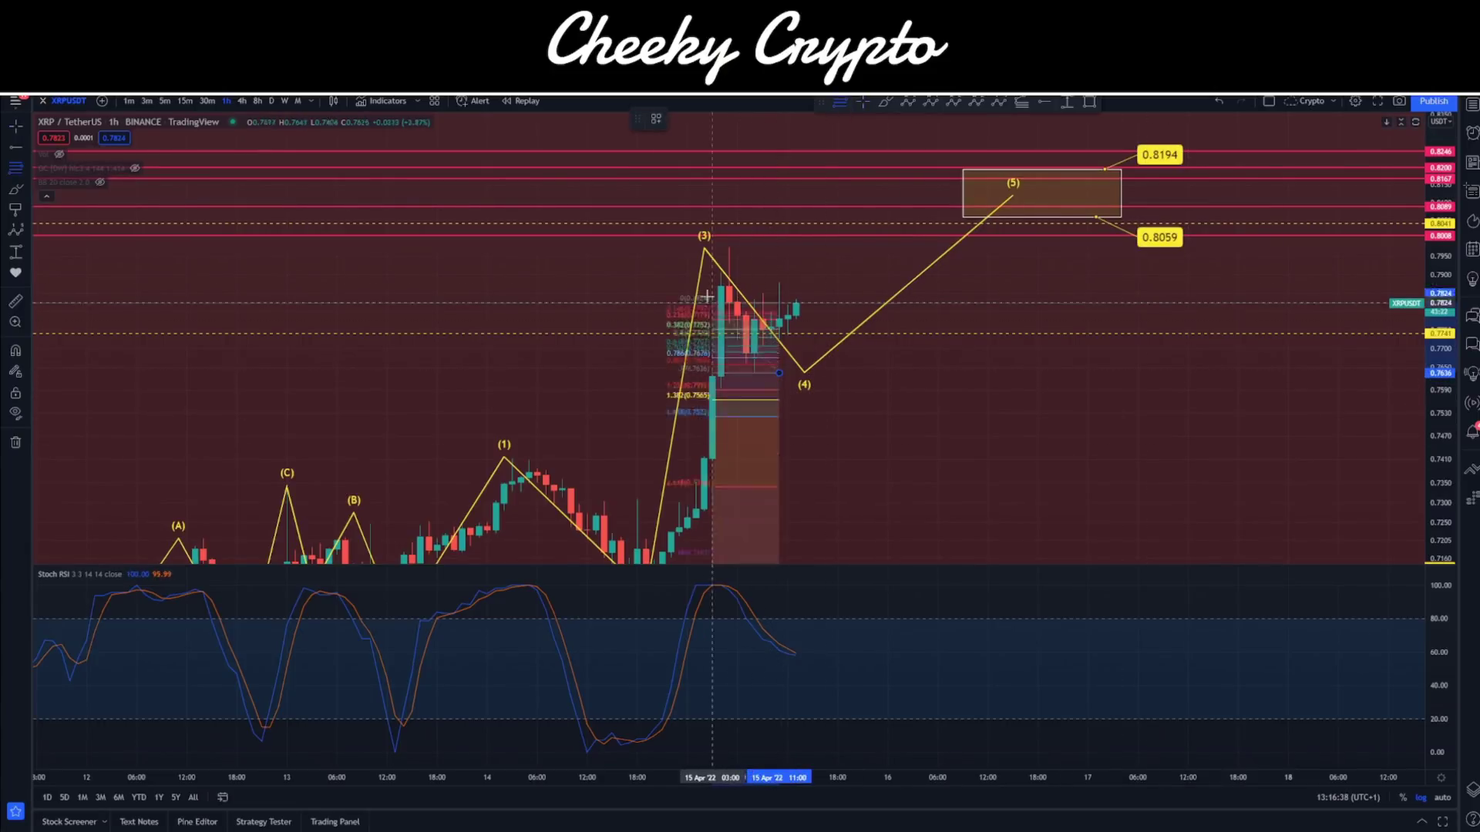
pyautogui.click(684, 246)
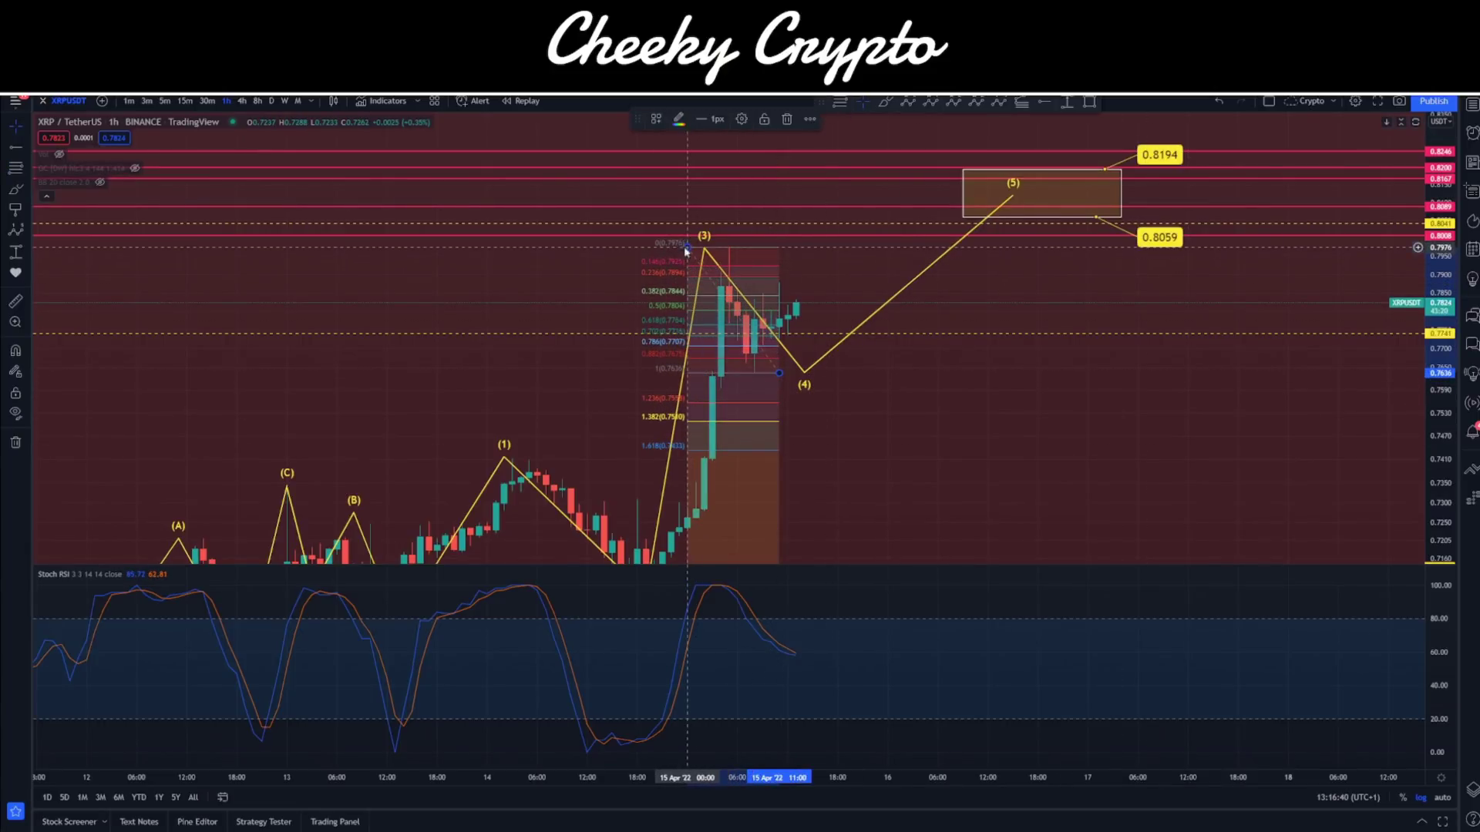
pyautogui.moveTo(736, 245); pyautogui.dragTo(848, 259)
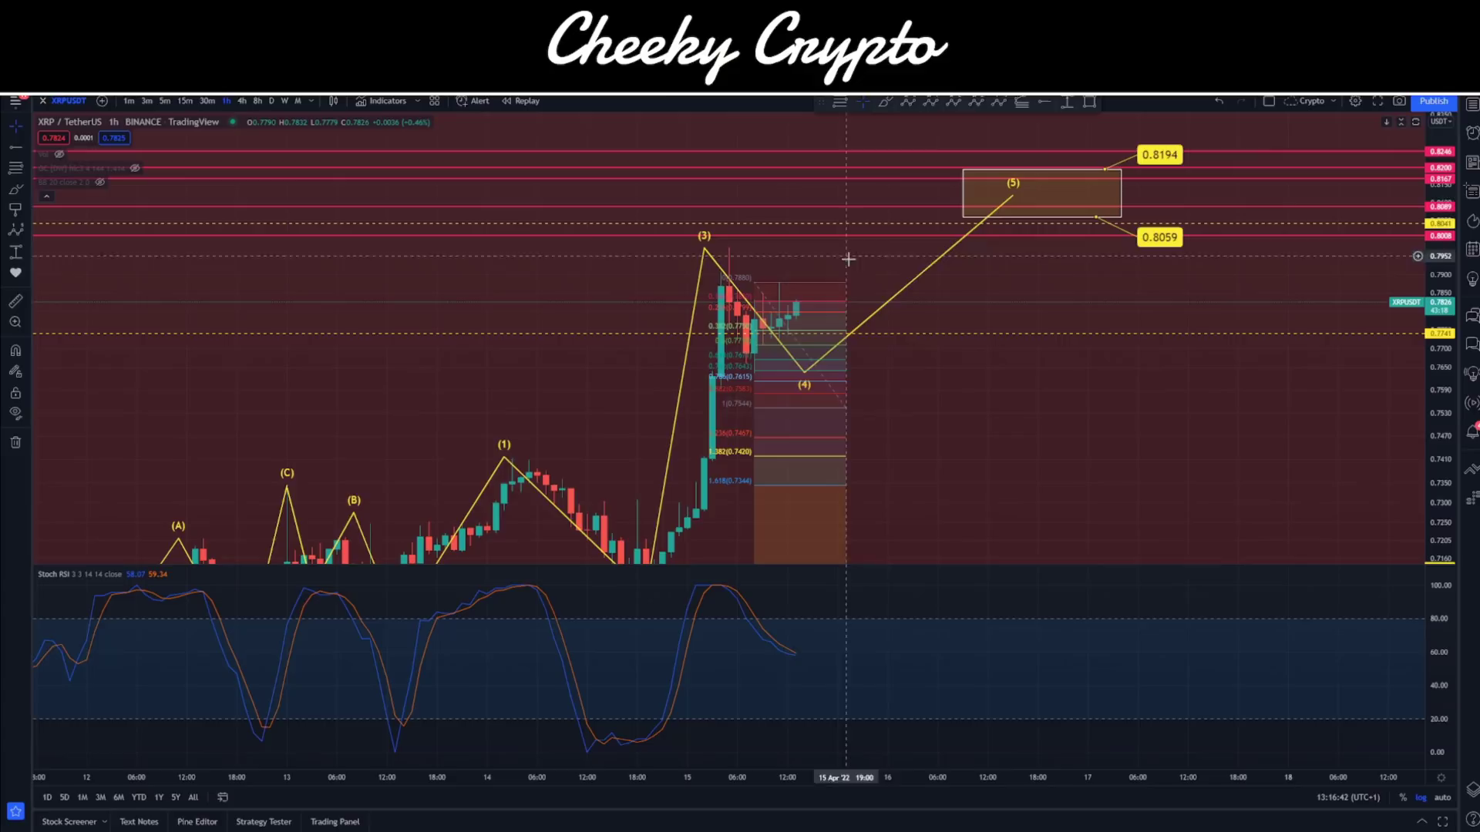
# Step: Draw an A-B-C correction from 0.7982 through (A) 0.7631 and (B) 0.7877 to (C) at about 0.754, and remove the Fibonacci retracement
pyautogui.click(730, 247)
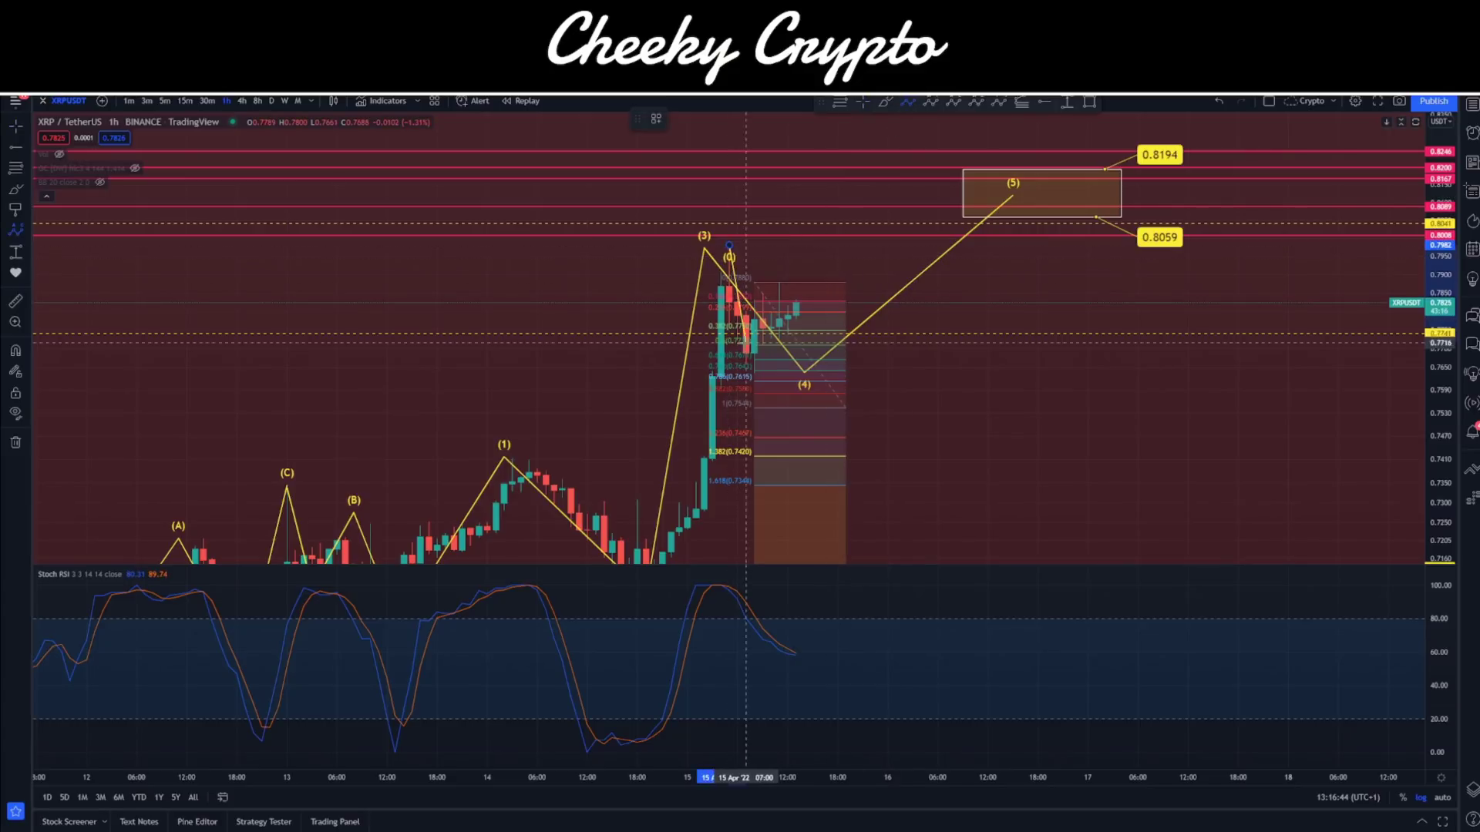
pyautogui.click(779, 284)
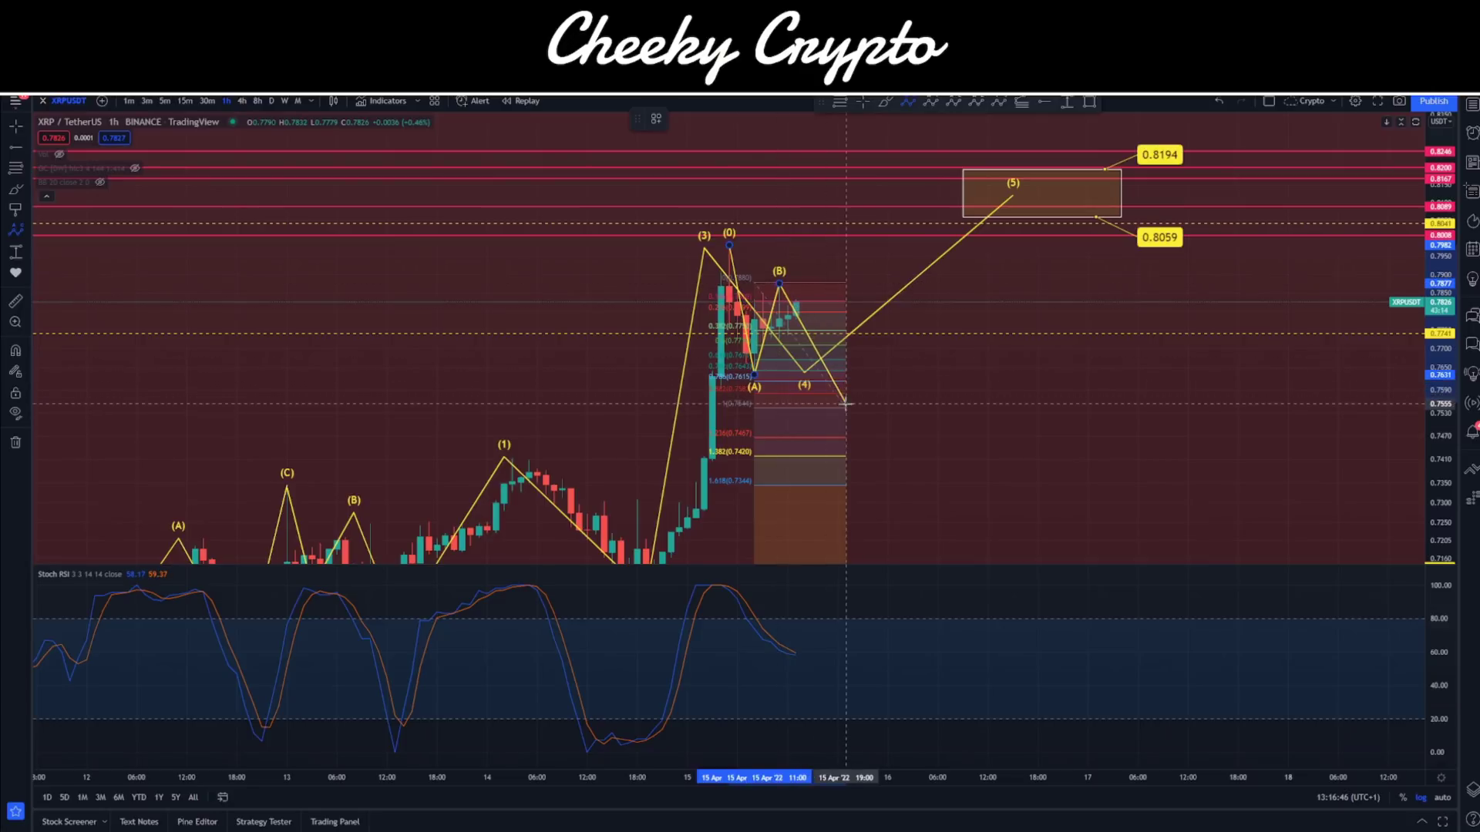
pyautogui.click(859, 409)
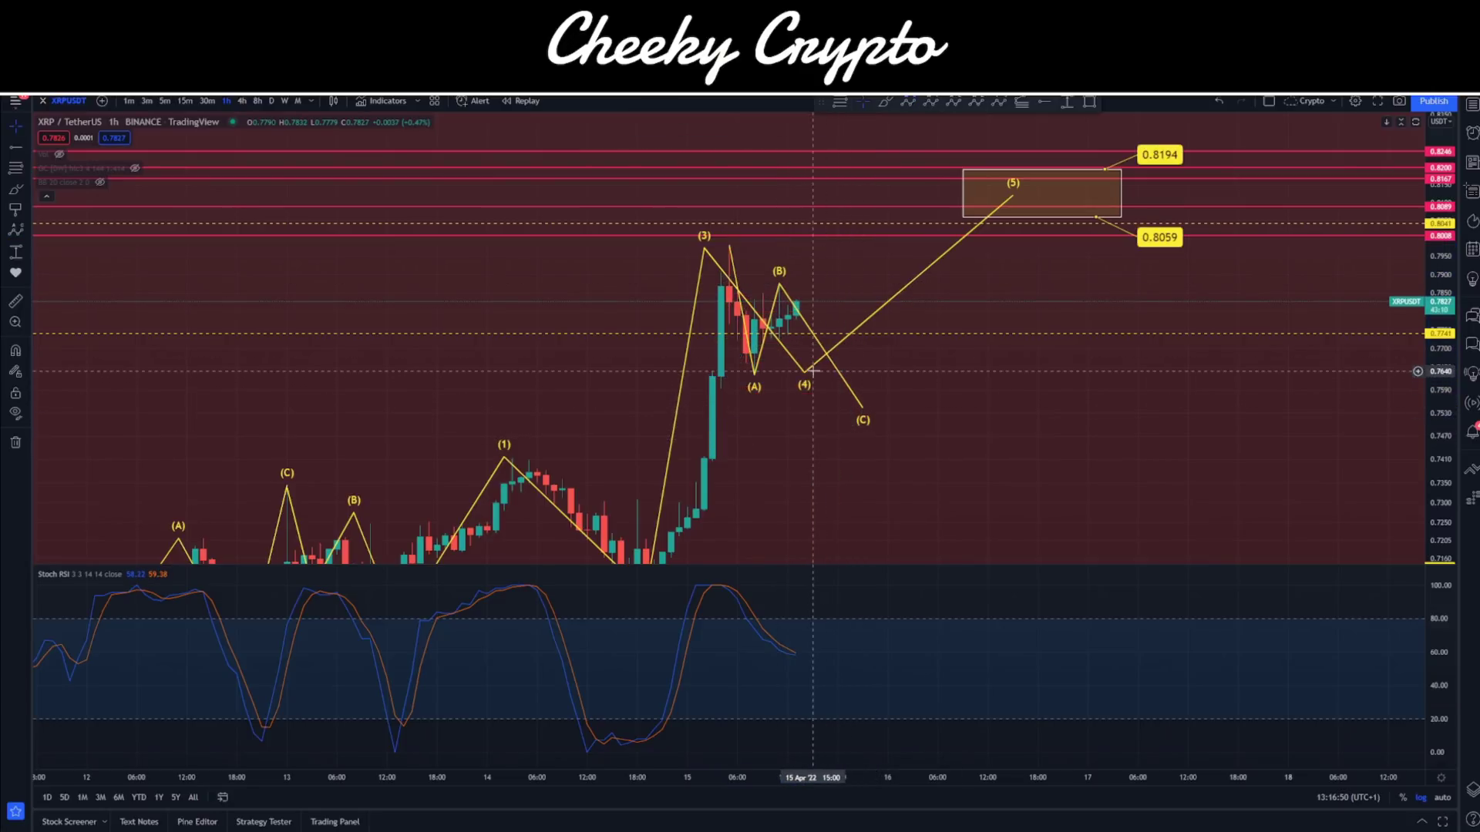
# Step: Move wave (4) to about 0.754 on 16 April beside (C), and draw a Fibonacci retracement from 0.7981 down to that low
pyautogui.moveTo(804, 372)
pyautogui.mouseDown()
pyautogui.moveTo(888, 410)
pyautogui.moveTo(955, 410)
pyautogui.moveTo(944, 424)
pyautogui.mouseUp()
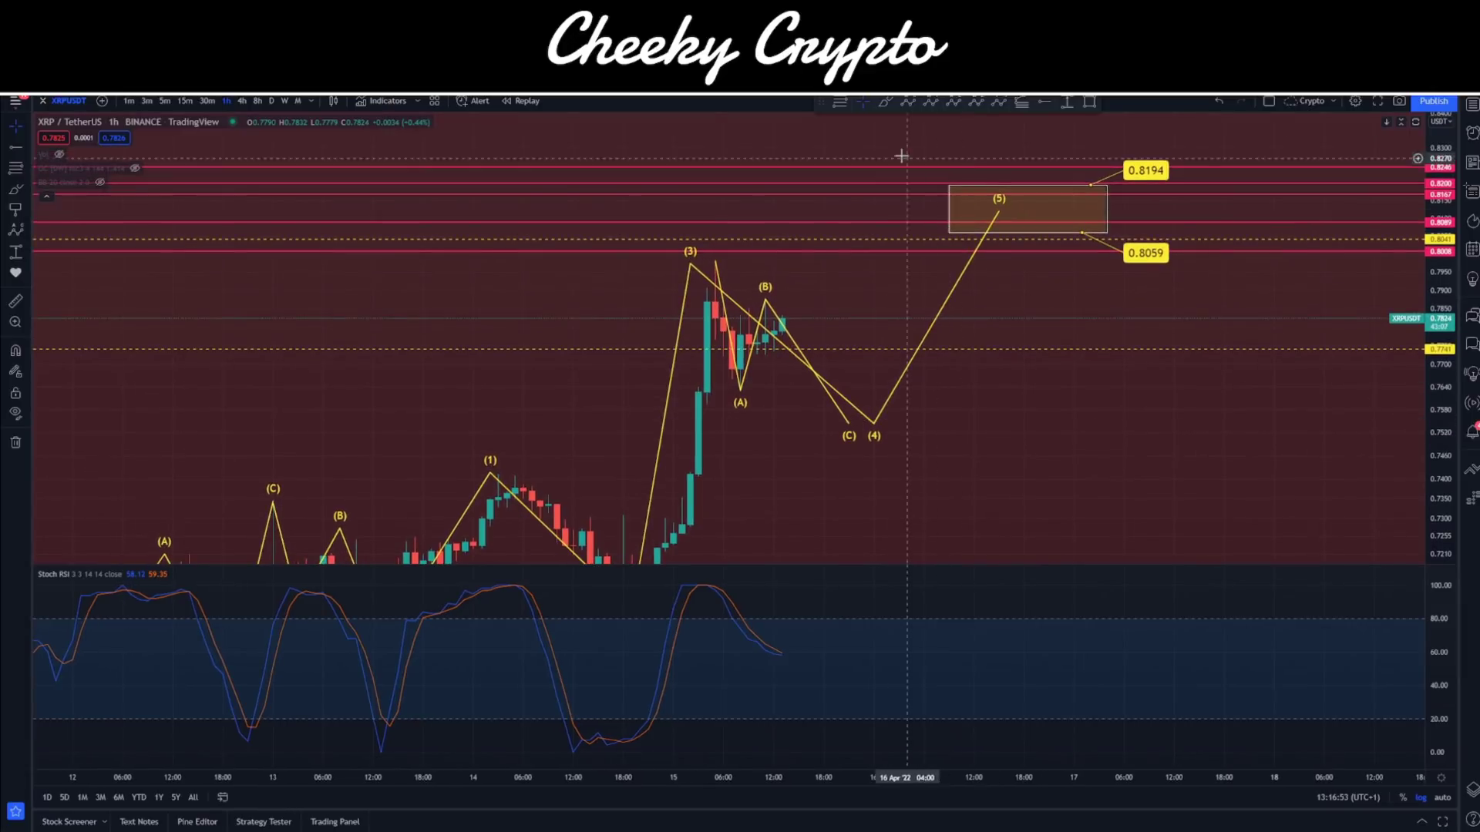
pyautogui.click(822, 261)
pyautogui.click(923, 421)
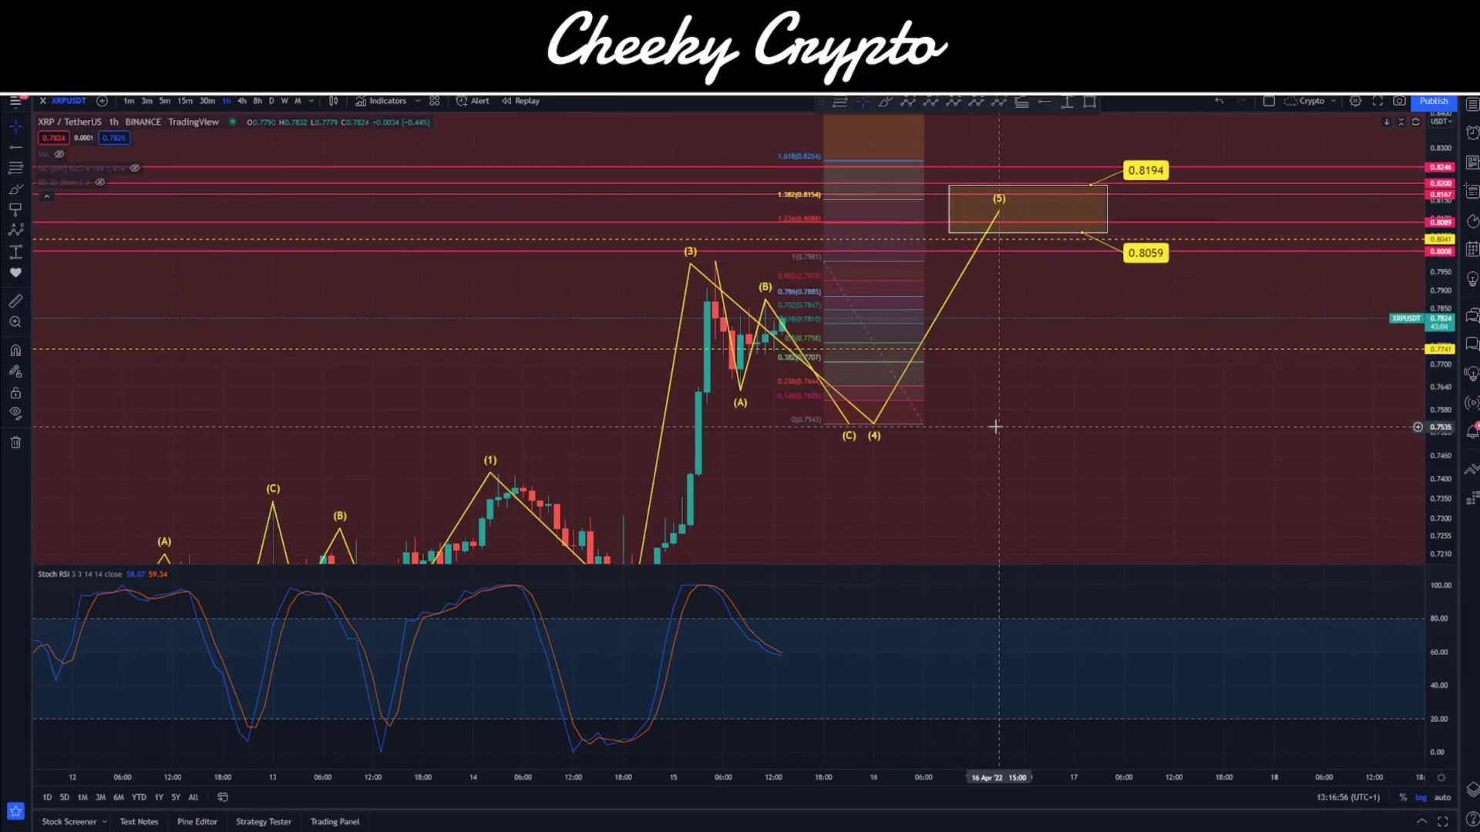
# Step: Resize the target rectangle to span about 0.8089 to 0.8264 and raise the upper price note to 0.8264
pyautogui.moveTo(1029, 233); pyautogui.dragTo(1029, 161)
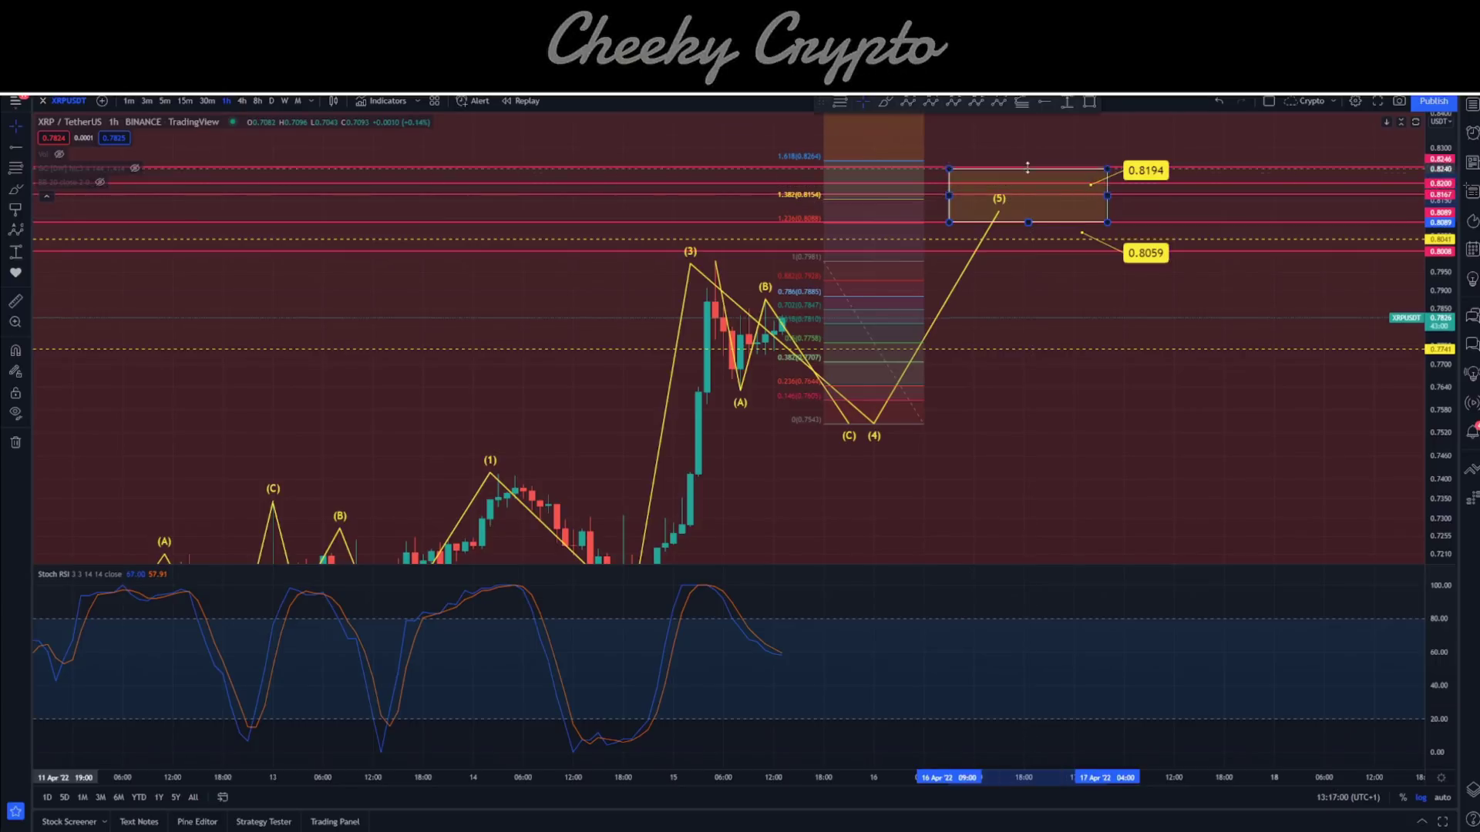
pyautogui.click(1123, 172)
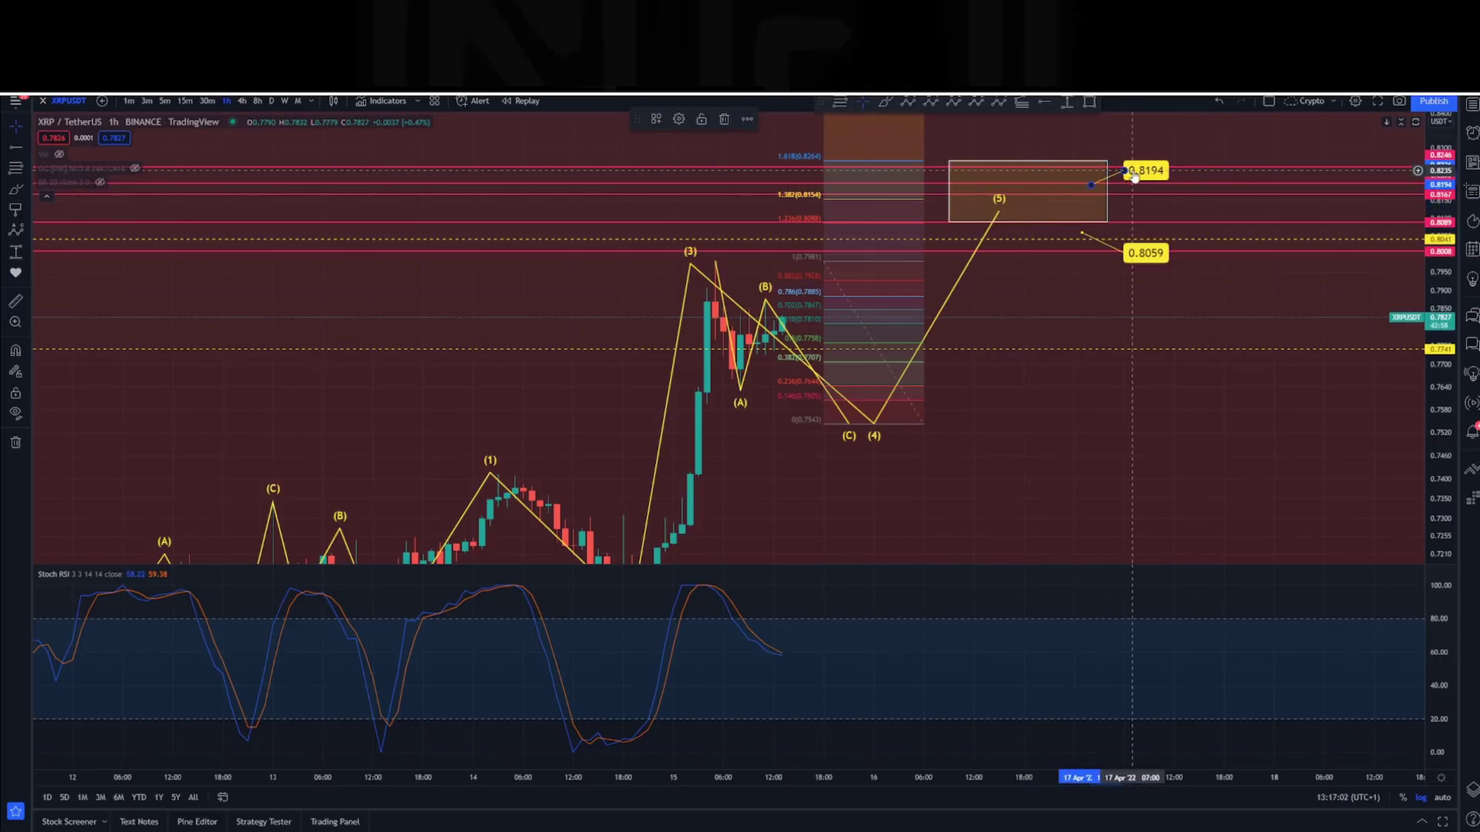
pyautogui.press('Up')
pyautogui.press('Up')
pyautogui.press('Up')
pyautogui.press('Up')
pyautogui.press('Up')
pyautogui.press('Up')
pyautogui.press('Up')
pyautogui.press('Up')
pyautogui.press('Up')
pyautogui.press('Up')
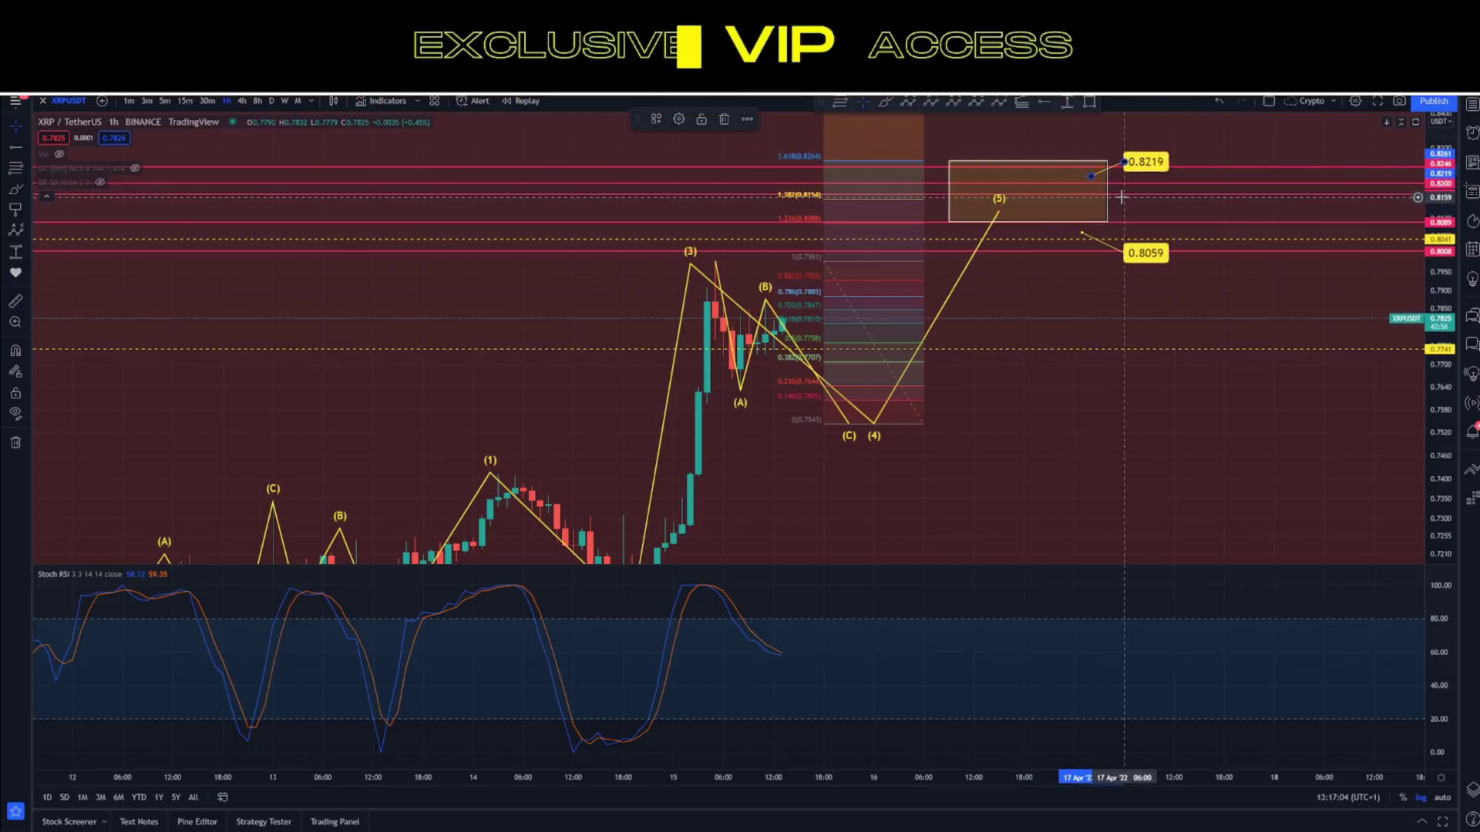
pyautogui.press('Up')
pyautogui.press('Up')
pyautogui.press('Up')
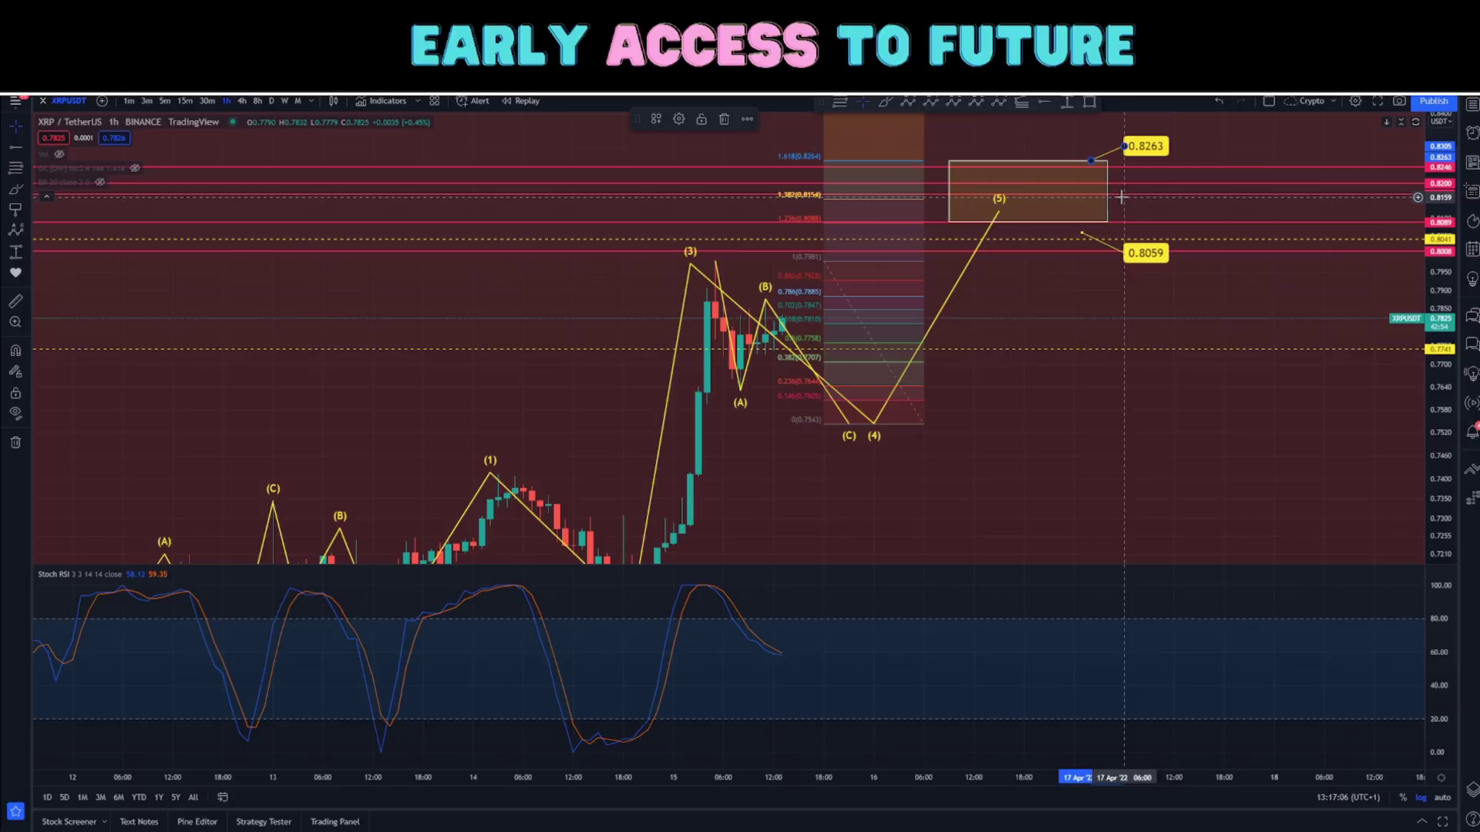
# Step: Raise the lower price note to 0.8088 at the target rectangle's lower edge
pyautogui.click(1133, 256)
pyautogui.press('Up')
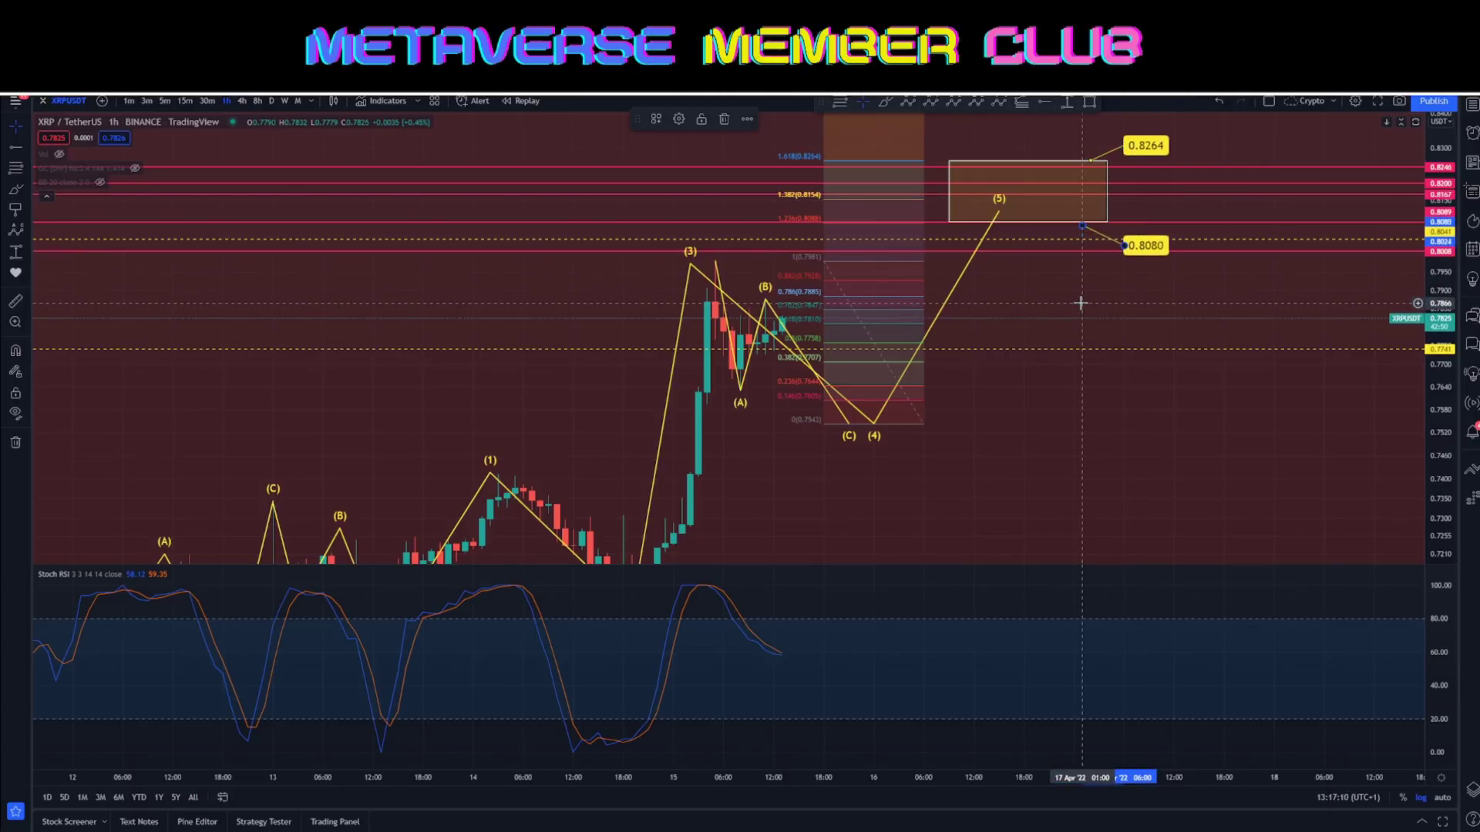
pyautogui.press('Up')
pyautogui.press('Up')
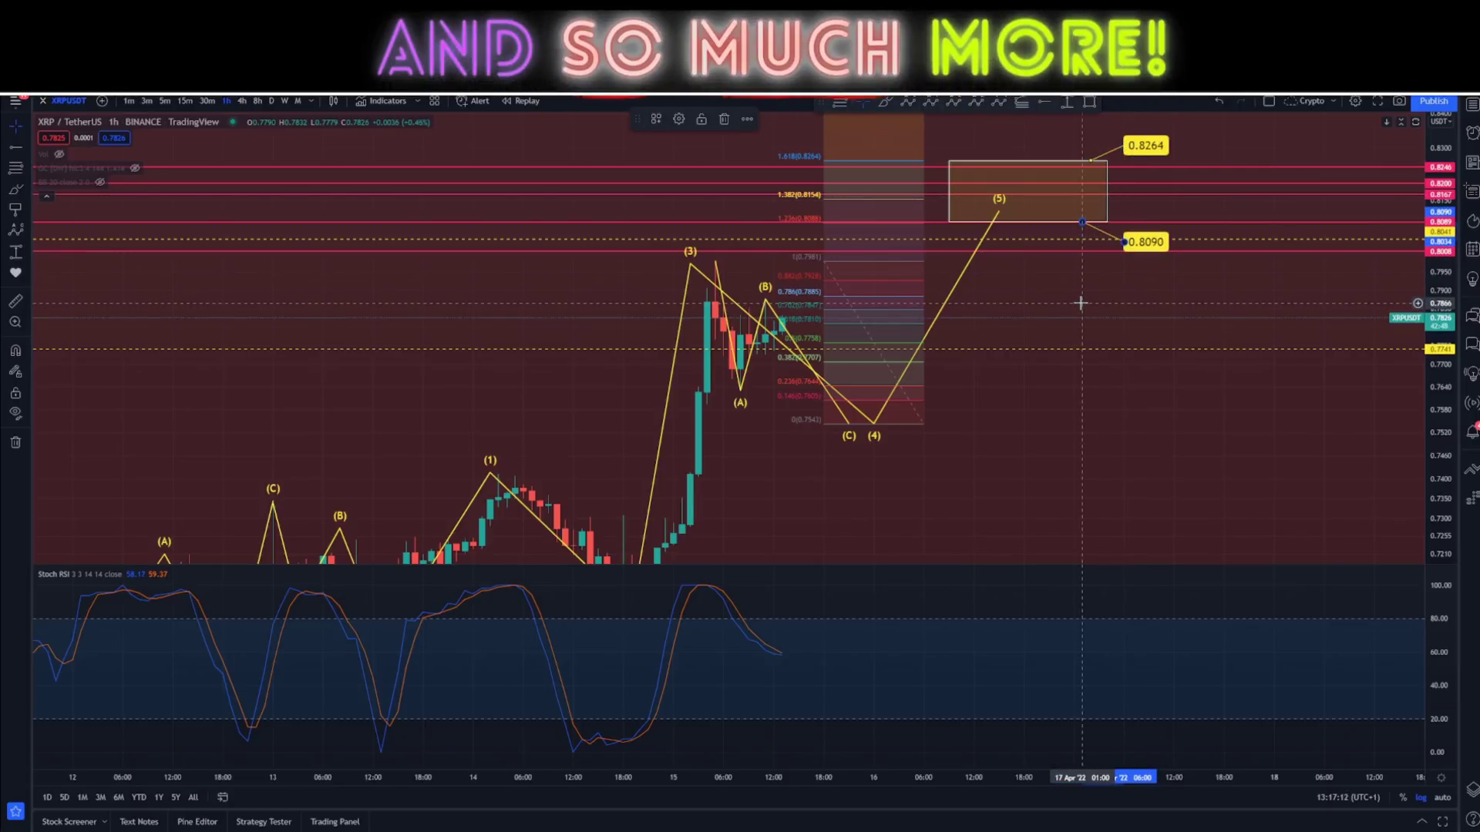
pyautogui.click(1150, 315)
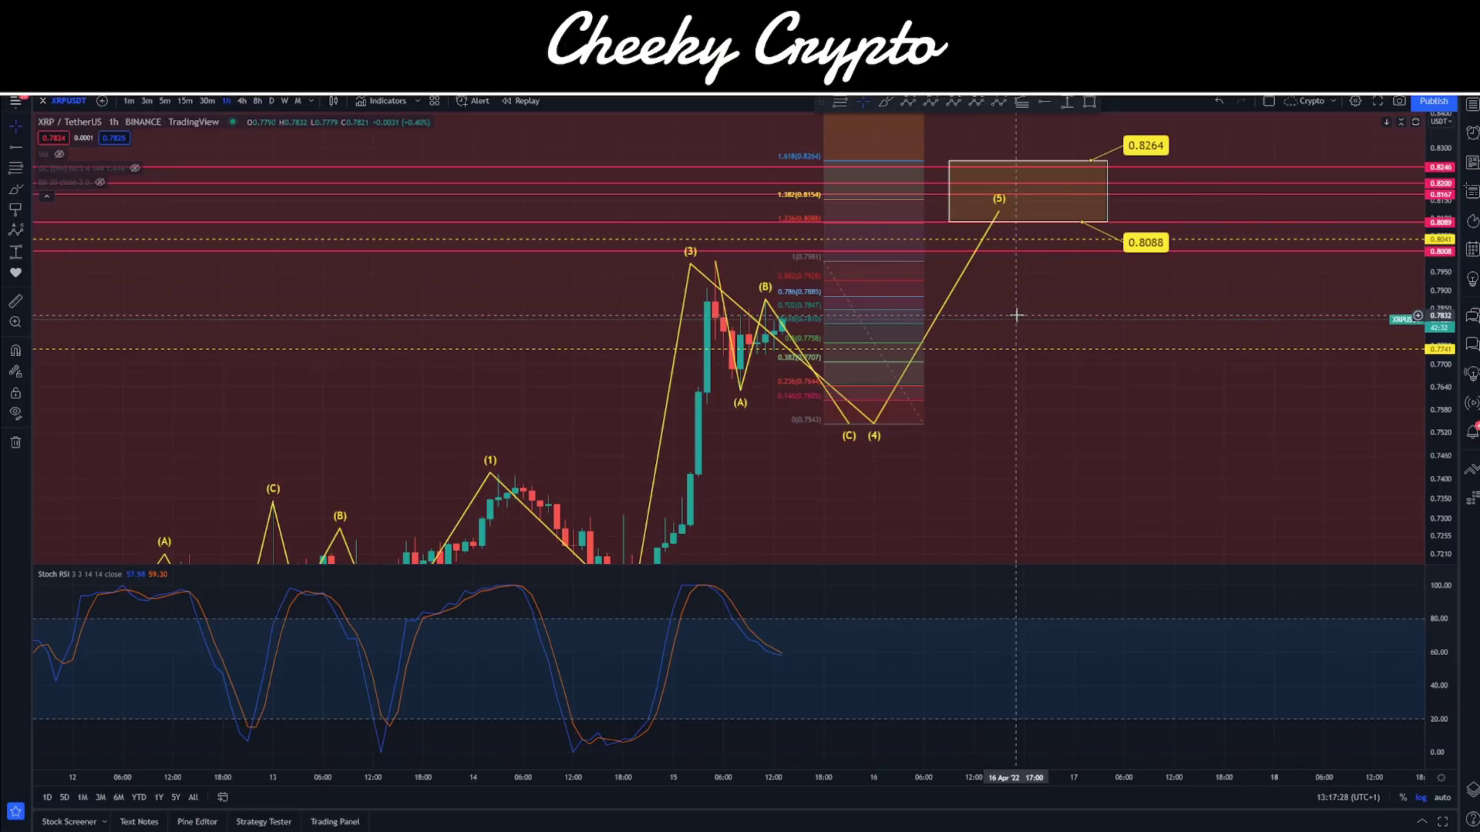
# Step: Raise wave (5) to about 0.817 on 16 April inside the target rectangle
pyautogui.moveTo(999, 211); pyautogui.dragTo(990, 193)
# Step: Project an A-B-C correction down from 0.8184 beside wave (5), with (A) at about 0.774, and remove it
pyautogui.click(908, 104)
pyautogui.click(1008, 188)
pyautogui.click(1049, 350)
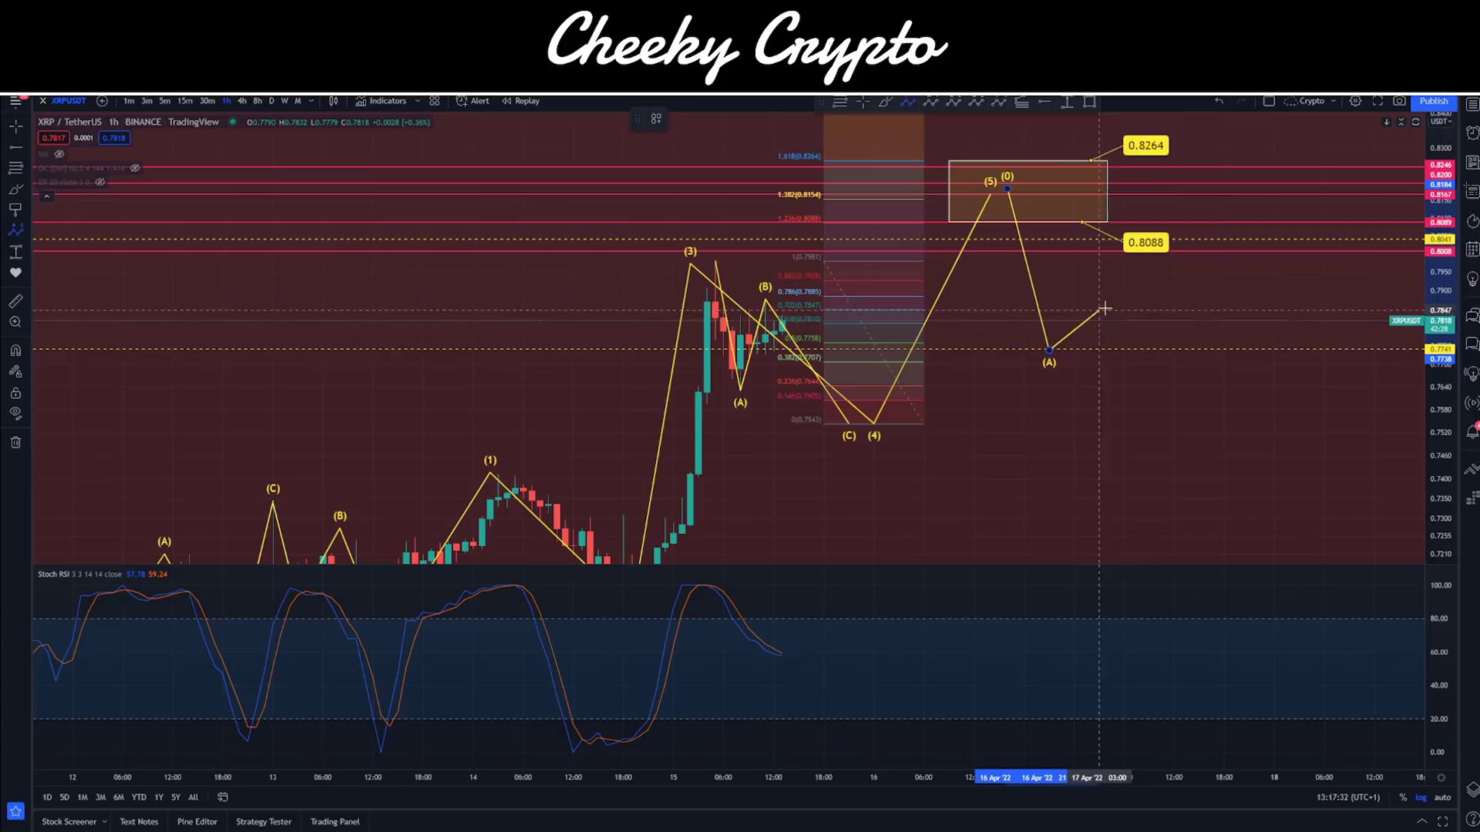
pyautogui.click(1116, 307)
pyautogui.click(1174, 420)
pyautogui.press('Delete')
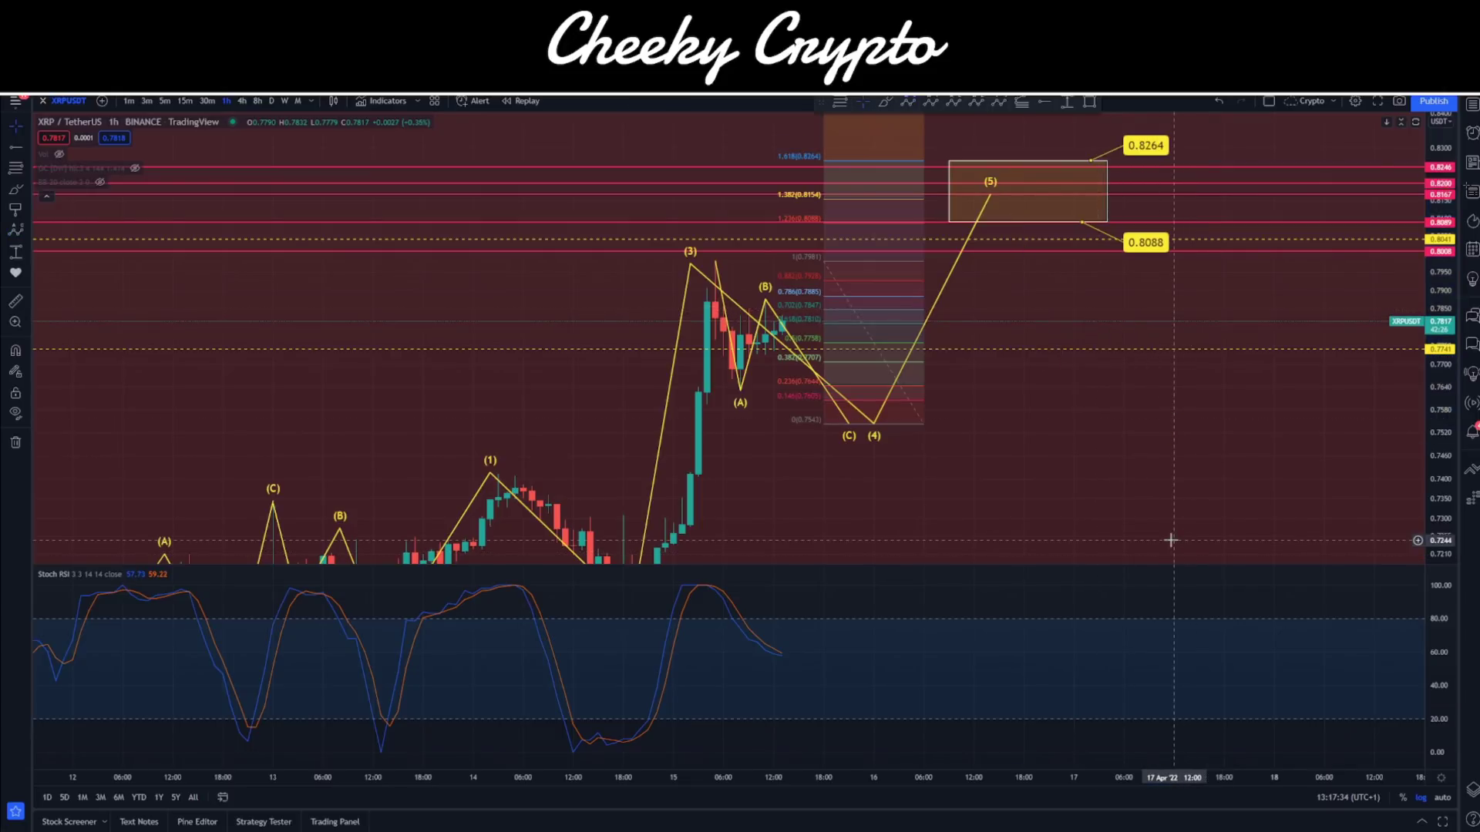
# Step: Handwrite 3 3 5 with the brush above the earlier A-B-C waves of 12 and 13 April
pyautogui.scroll(-5, 1001, 465)
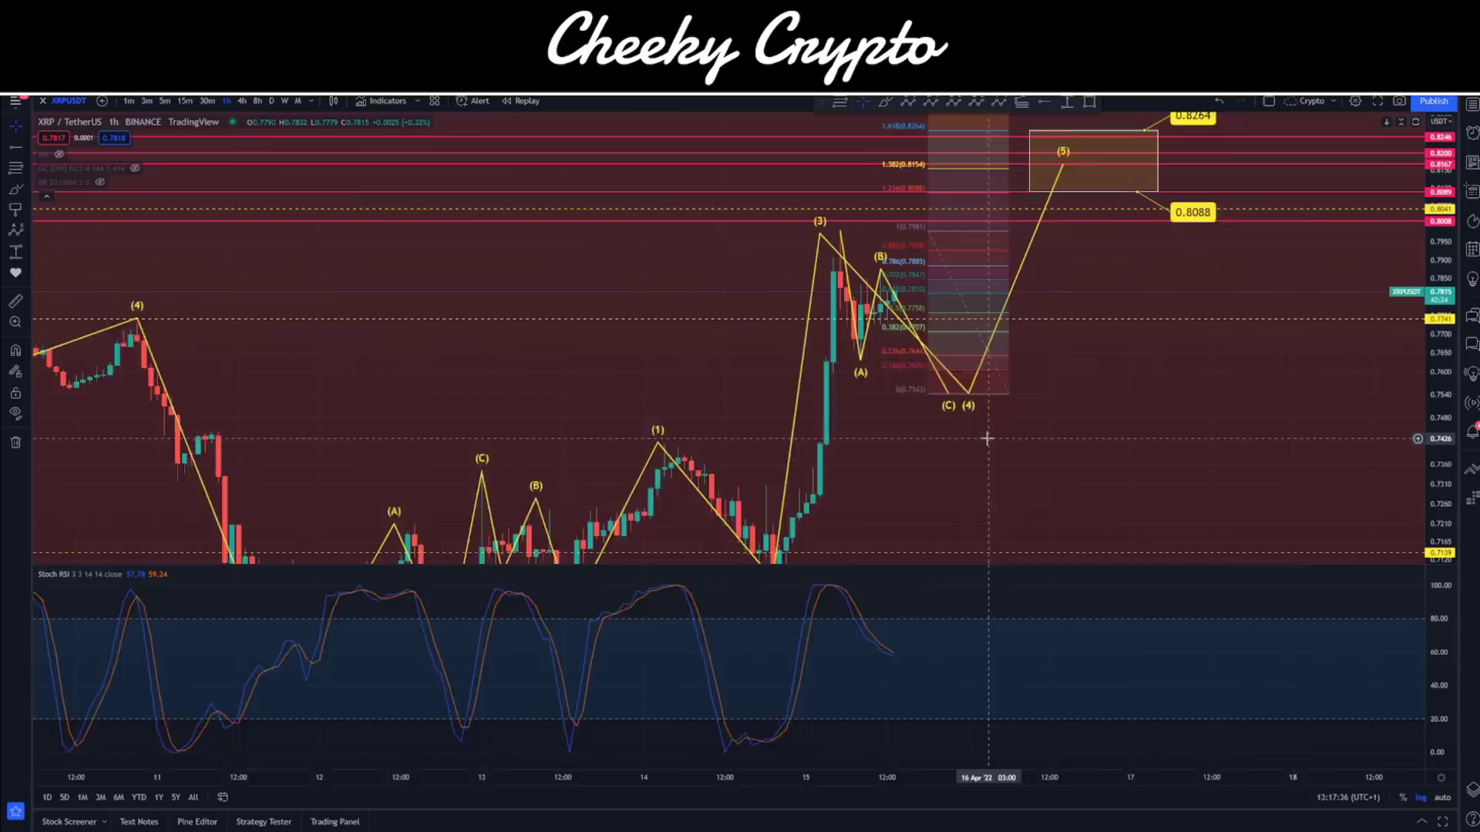
pyautogui.moveTo(1068, 446); pyautogui.dragTo(998, 442)
pyautogui.moveTo(1436, 239); pyautogui.dragTo(1437, 347)
pyautogui.moveTo(1189, 417); pyautogui.dragTo(1138, 397)
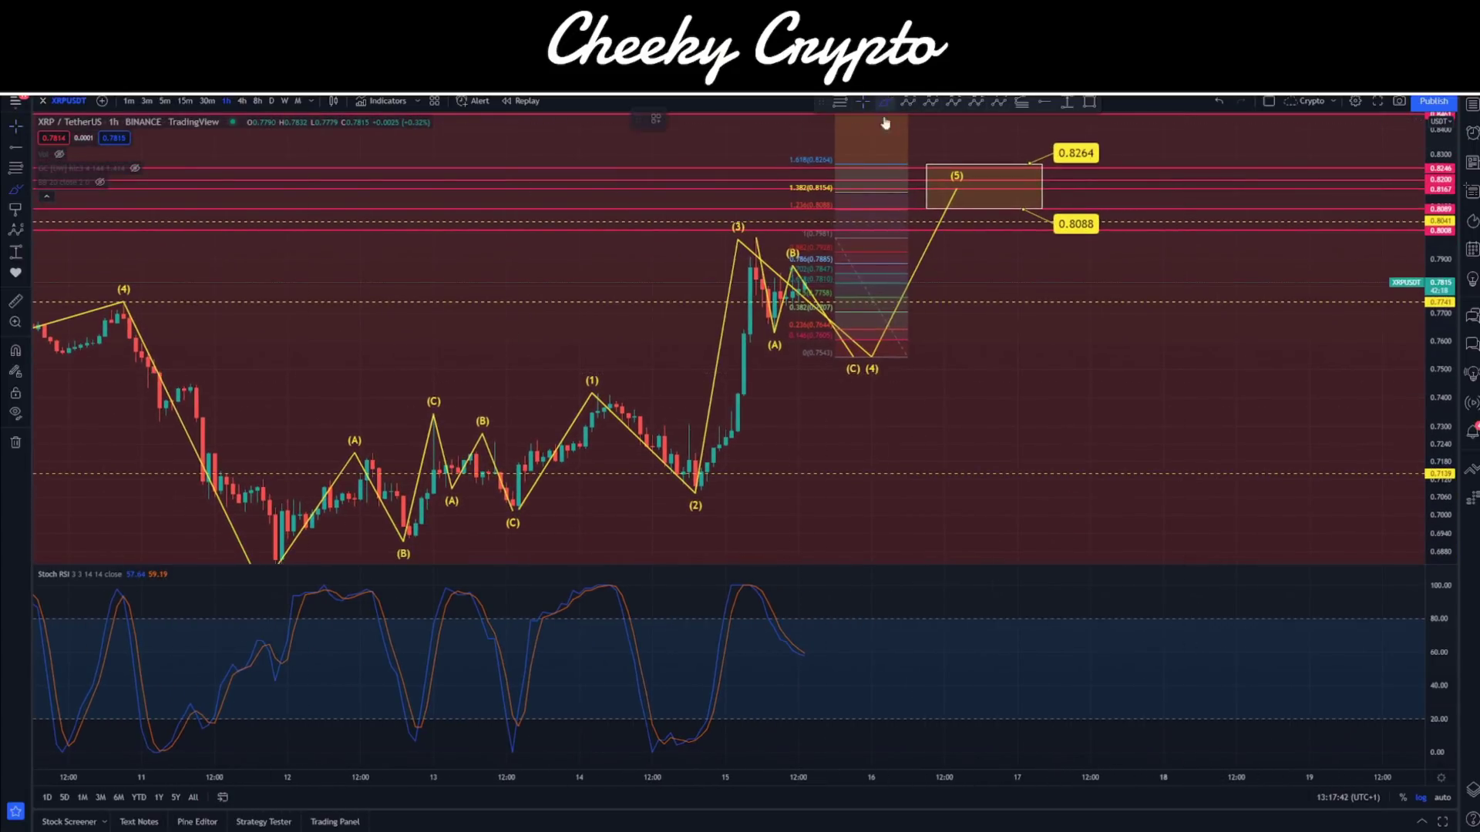
pyautogui.moveTo(266, 333)
pyautogui.mouseDown()
pyautogui.moveTo(357, 316)
pyautogui.moveTo(320, 409)
pyautogui.mouseUp()
pyautogui.moveTo(384, 324)
pyautogui.mouseDown()
pyautogui.moveTo(455, 363)
pyautogui.moveTo(416, 386)
pyautogui.mouseUp()
pyautogui.moveTo(510, 318); pyautogui.dragTo(443, 401)
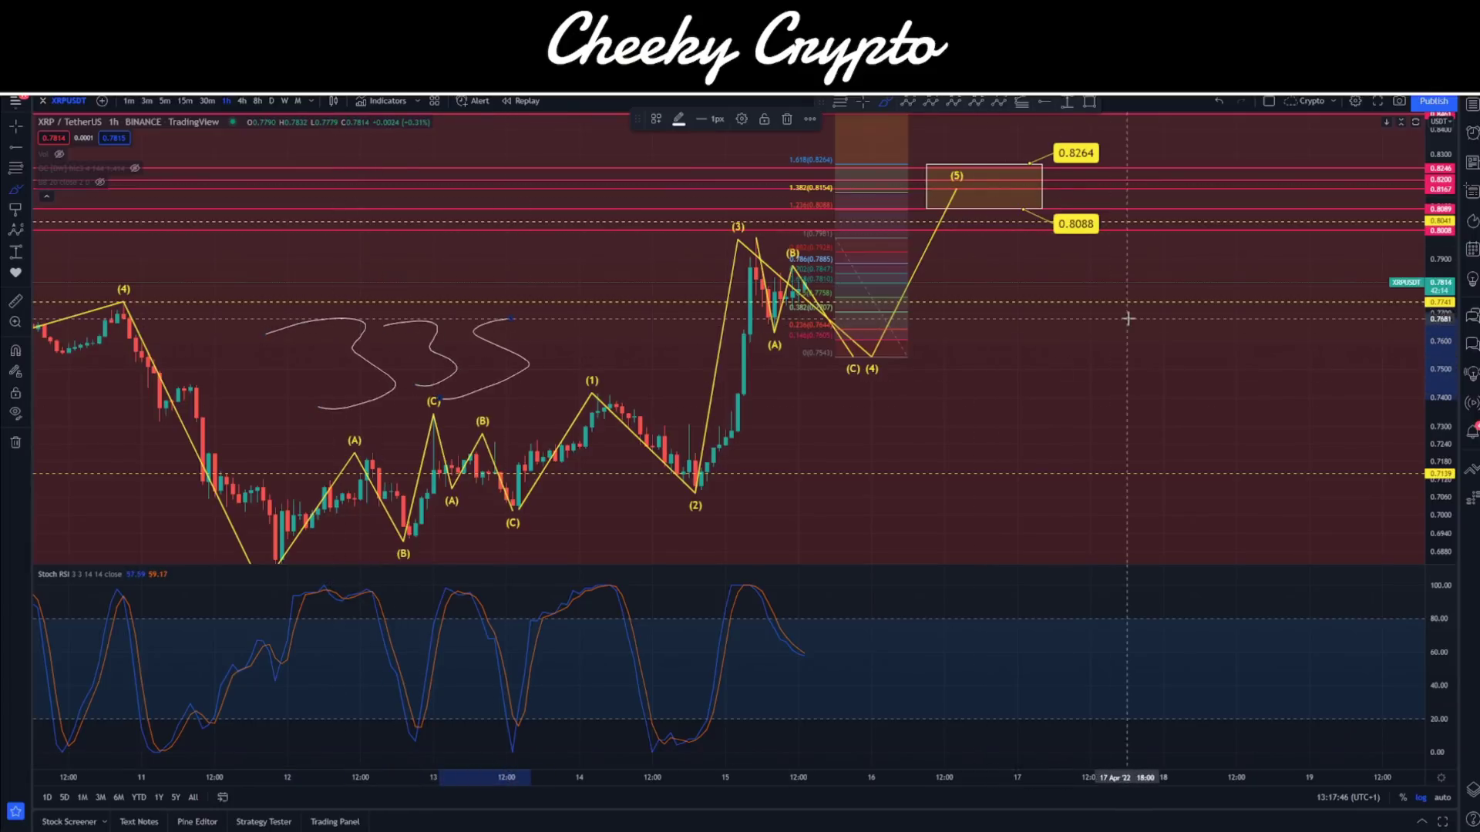
# Step: Sketch a freehand zigzag falling from wave (5) to about 0.688 on 18 April, replacing a shorter first stroke
pyautogui.moveTo(968, 198)
pyautogui.mouseDown()
pyautogui.moveTo(981, 224)
pyautogui.moveTo(1090, 265)
pyautogui.moveTo(1161, 408)
pyautogui.mouseUp()
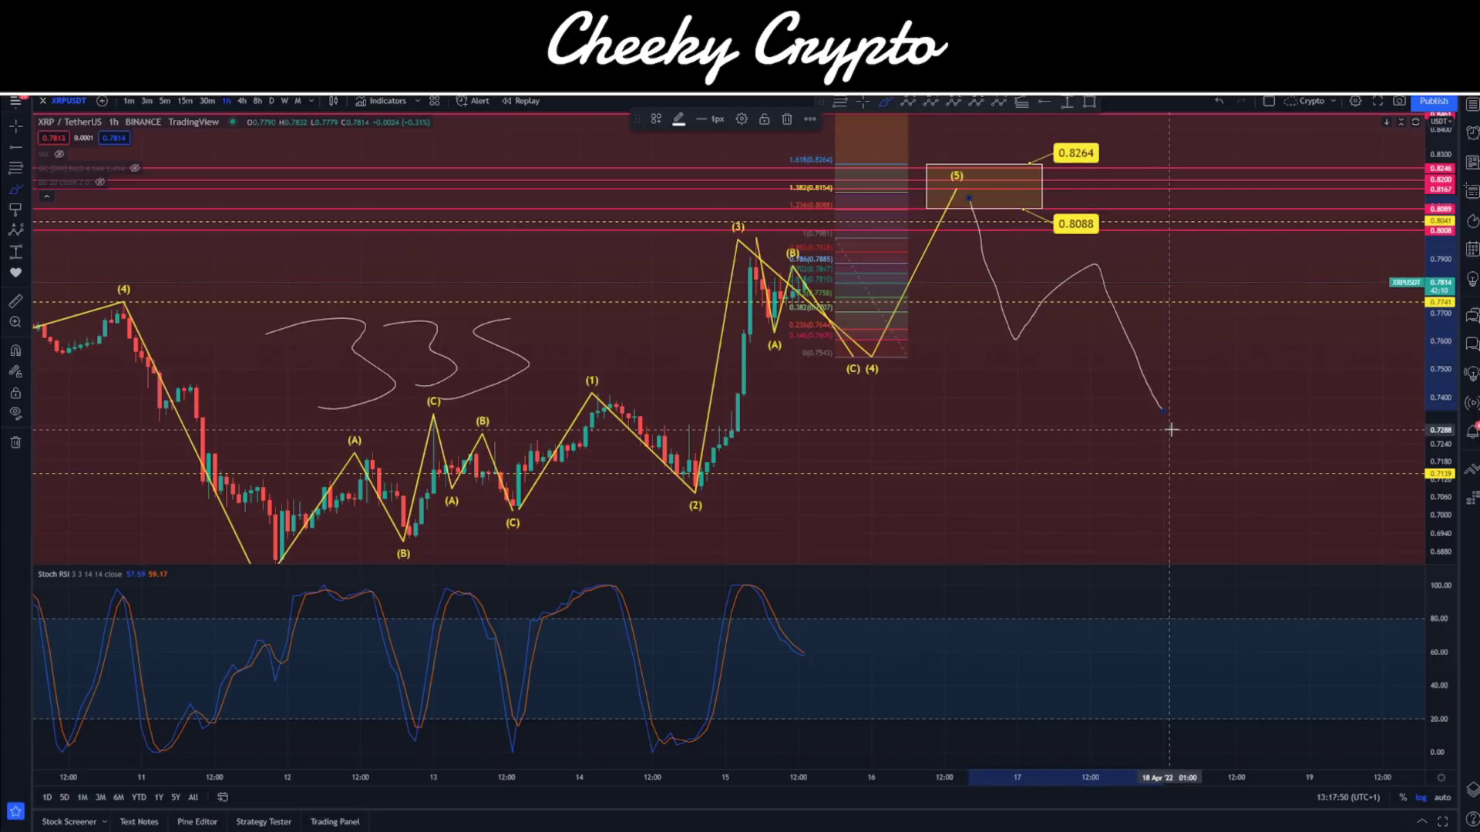
pyautogui.hotkey('ctrl', 'z')
pyautogui.moveTo(963, 199)
pyautogui.mouseDown()
pyautogui.moveTo(1150, 482)
pyautogui.moveTo(1252, 549)
pyautogui.mouseUp()
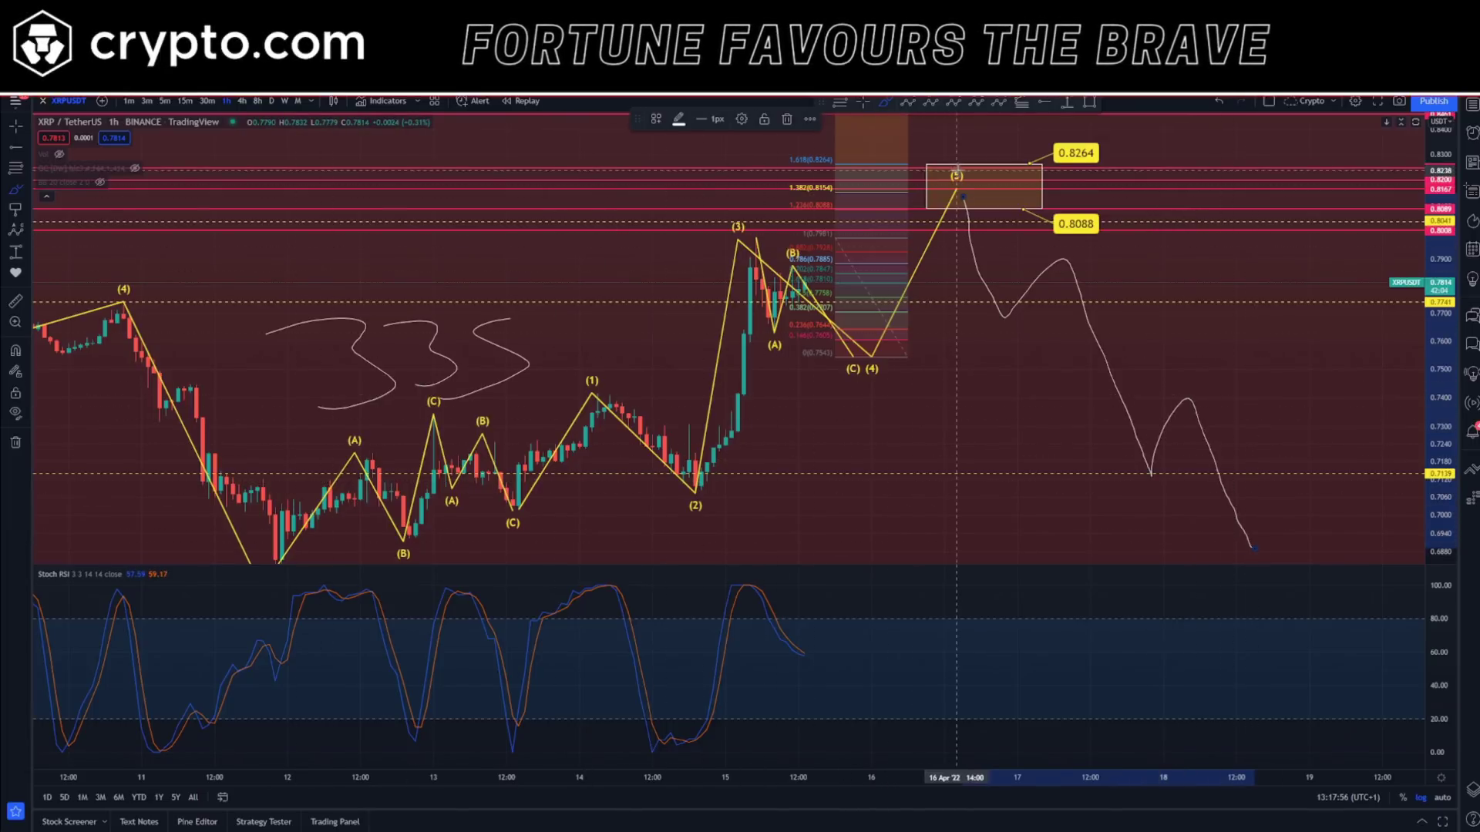
# Step: Circle the five-wave rise and sketch a rising arrow below the target rectangle, and undo all freehand strokes
pyautogui.moveTo(956, 168)
pyautogui.mouseDown()
pyautogui.moveTo(540, 347)
pyautogui.moveTo(925, 347)
pyautogui.moveTo(971, 162)
pyautogui.moveTo(938, 168)
pyautogui.mouseUp()
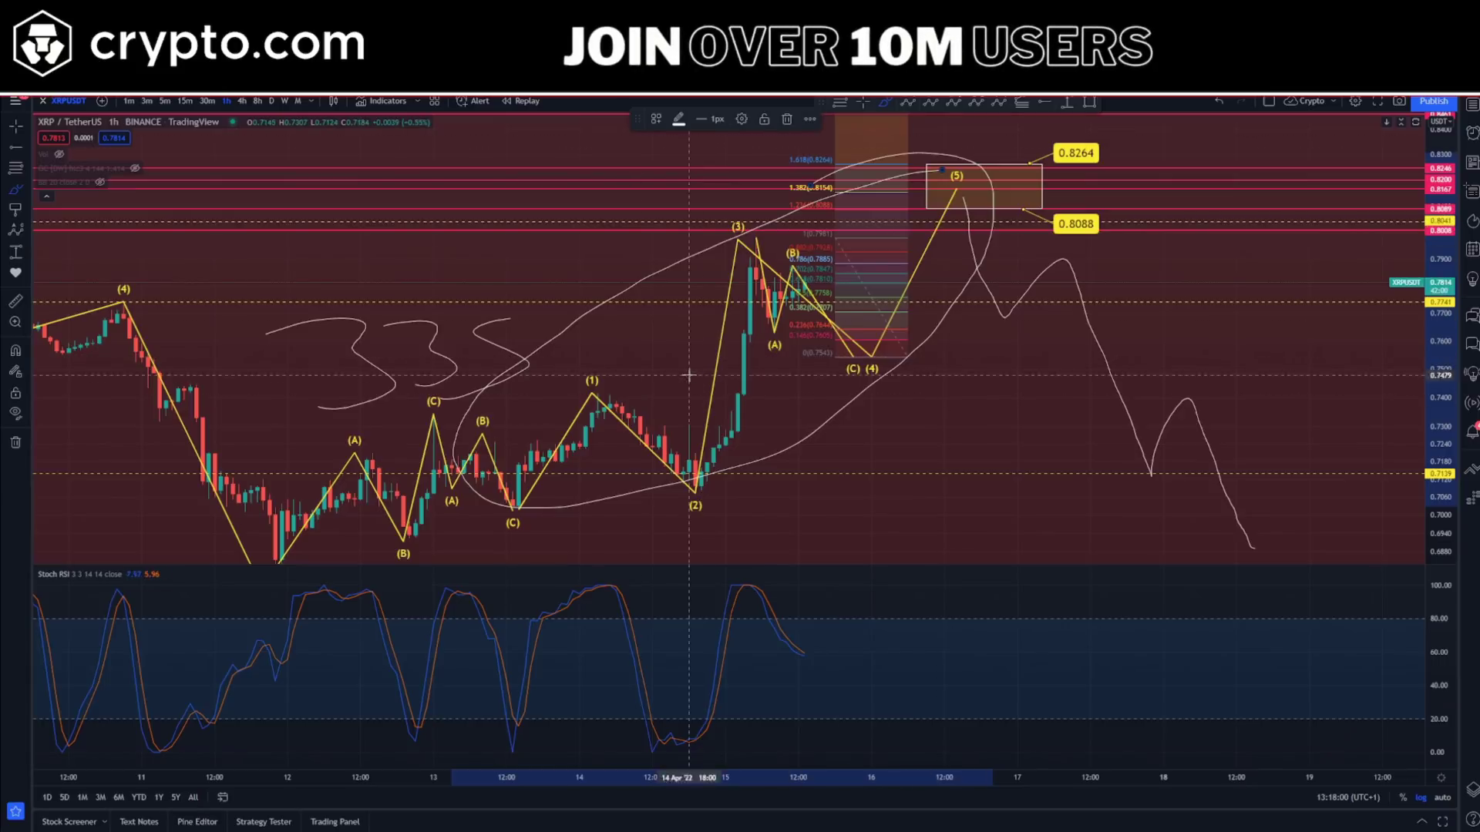
pyautogui.hotkey('ctrl', 'z')
pyautogui.hotkey('ctrl', 'z')
pyautogui.hotkey('ctrl', 'z')
pyautogui.hotkey('ctrl', 'z')
pyautogui.hotkey('ctrl', 'z')
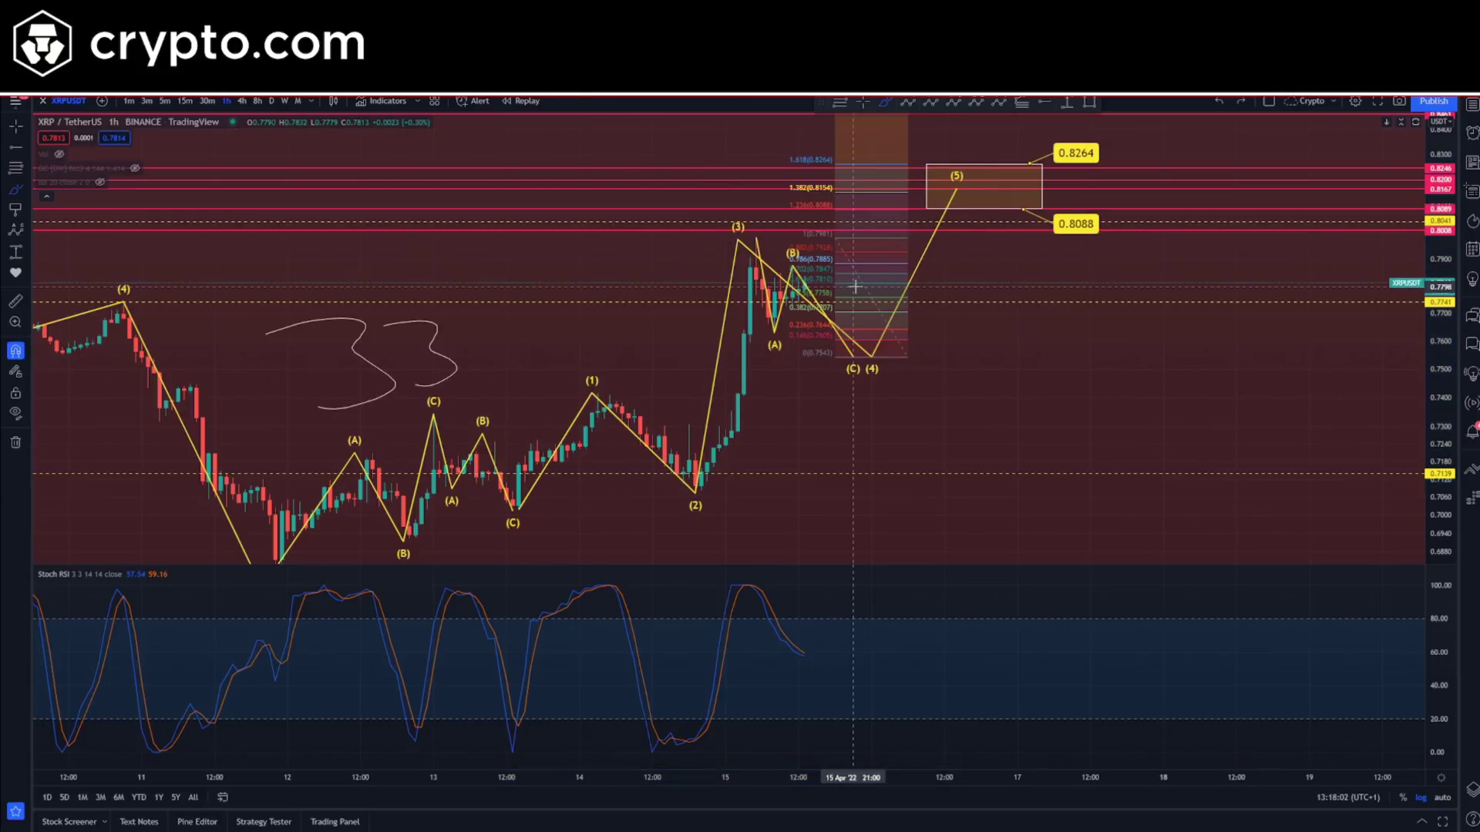
pyautogui.moveTo(904, 418)
pyautogui.mouseDown()
pyautogui.moveTo(985, 289)
pyautogui.moveTo(980, 266)
pyautogui.mouseUp()
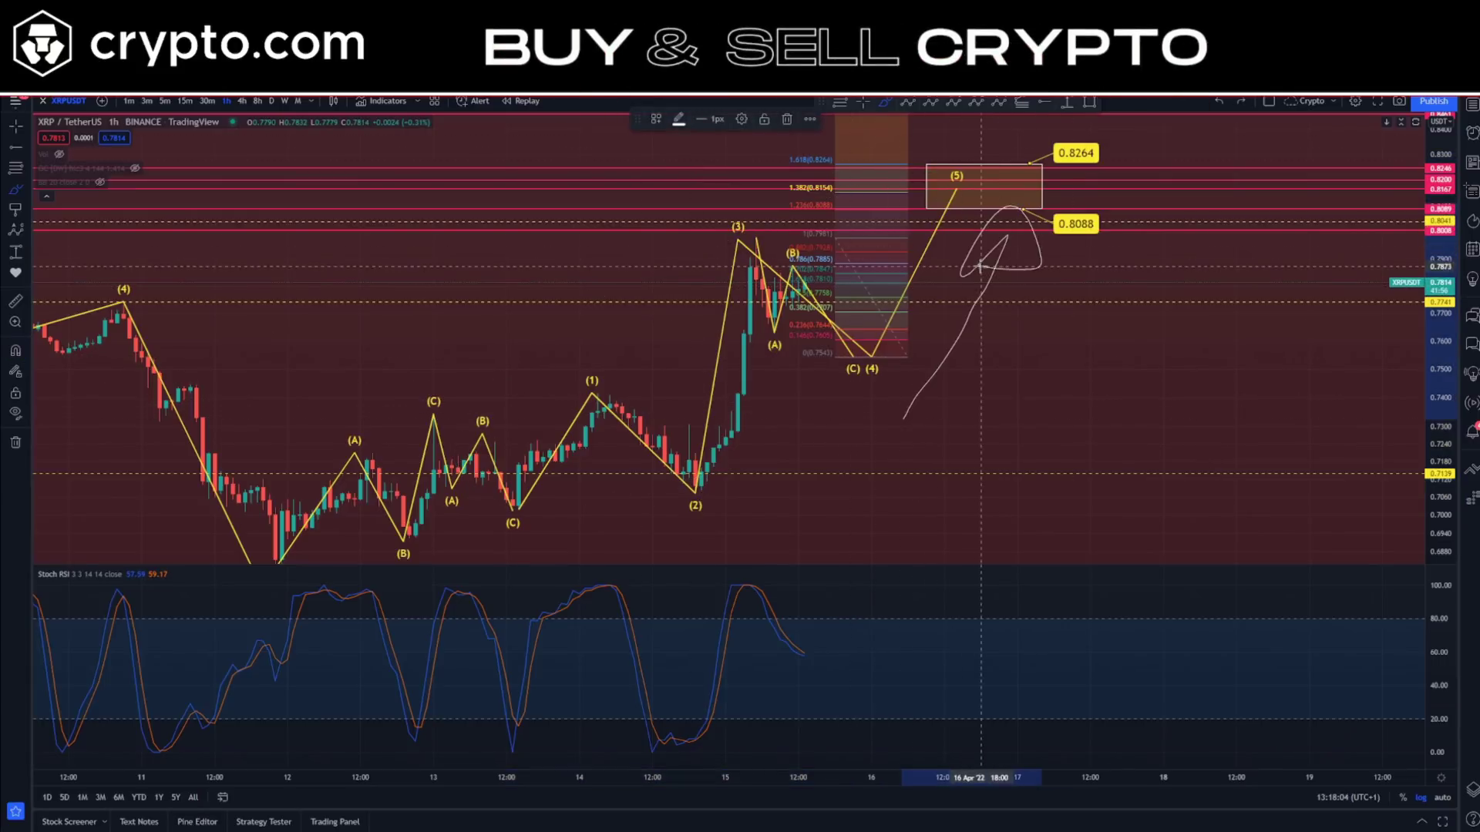
pyautogui.hotkey('ctrl', 'z')
# Step: Measure the price range from the wave (4) low at 0.7543 up to the target rectangle's lower edge, and remove the measurement
pyautogui.hotkey('alt', 'v')
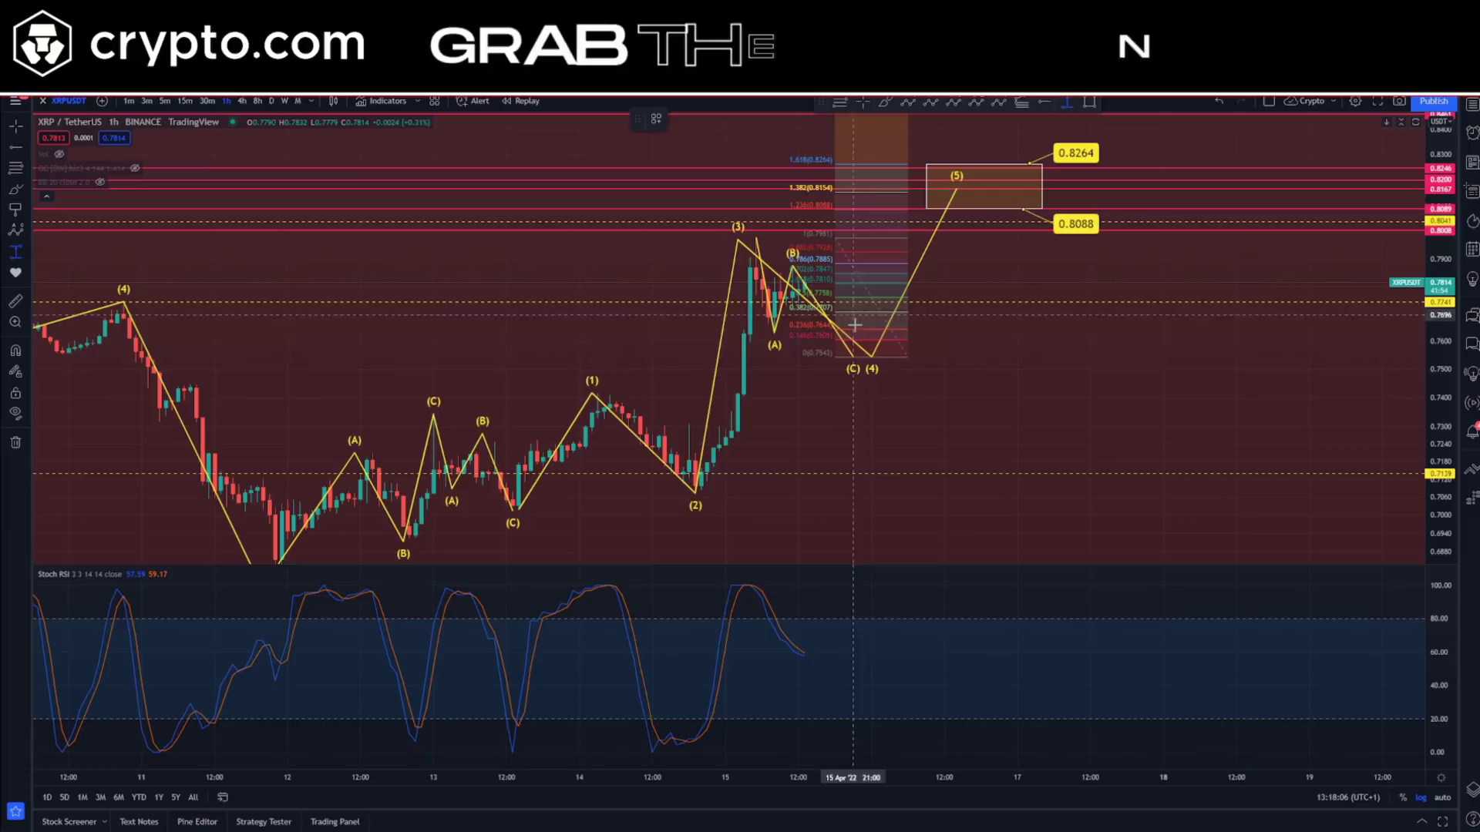
pyautogui.click(937, 357)
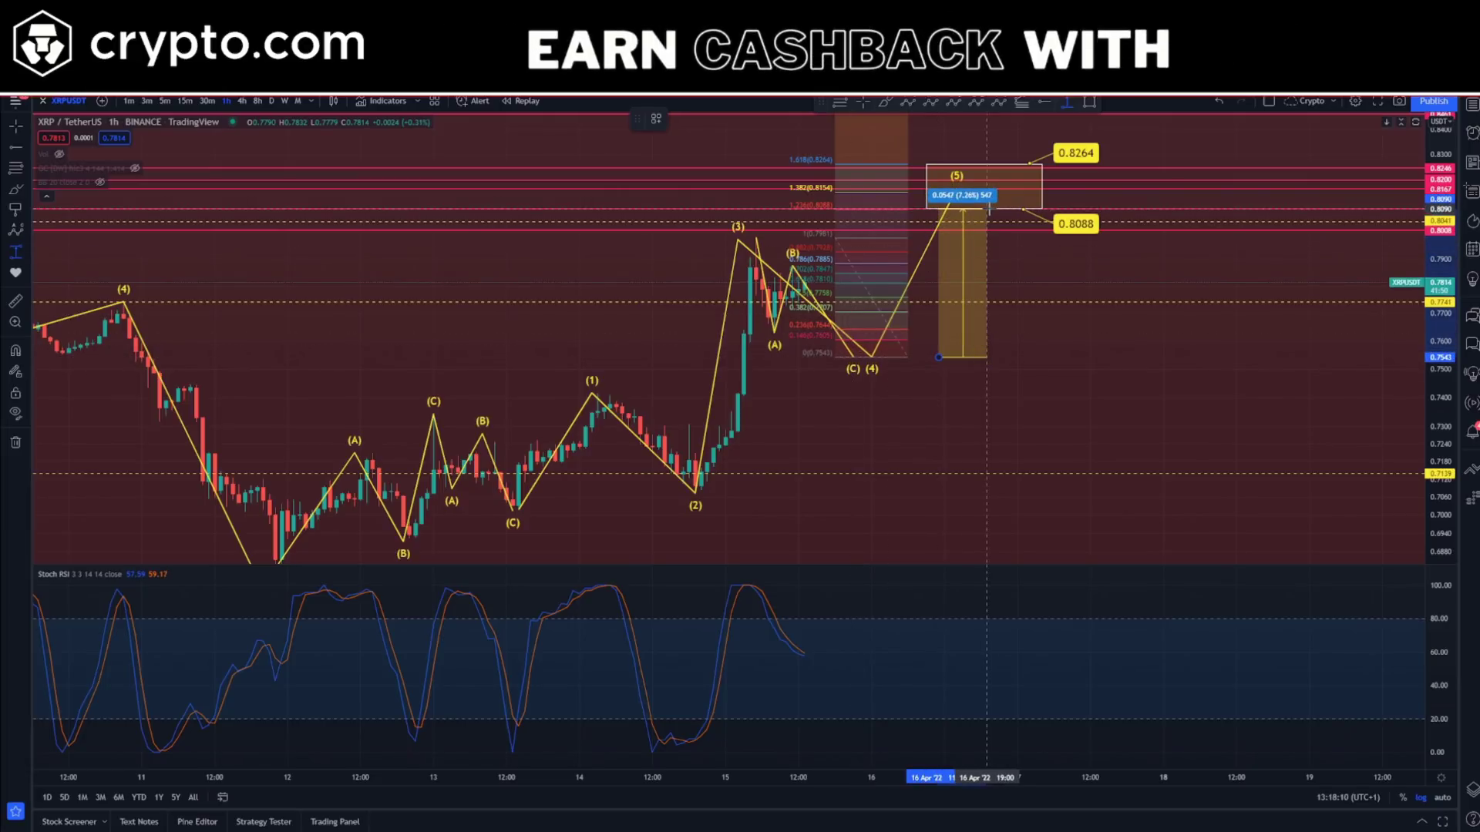
pyautogui.click(988, 208)
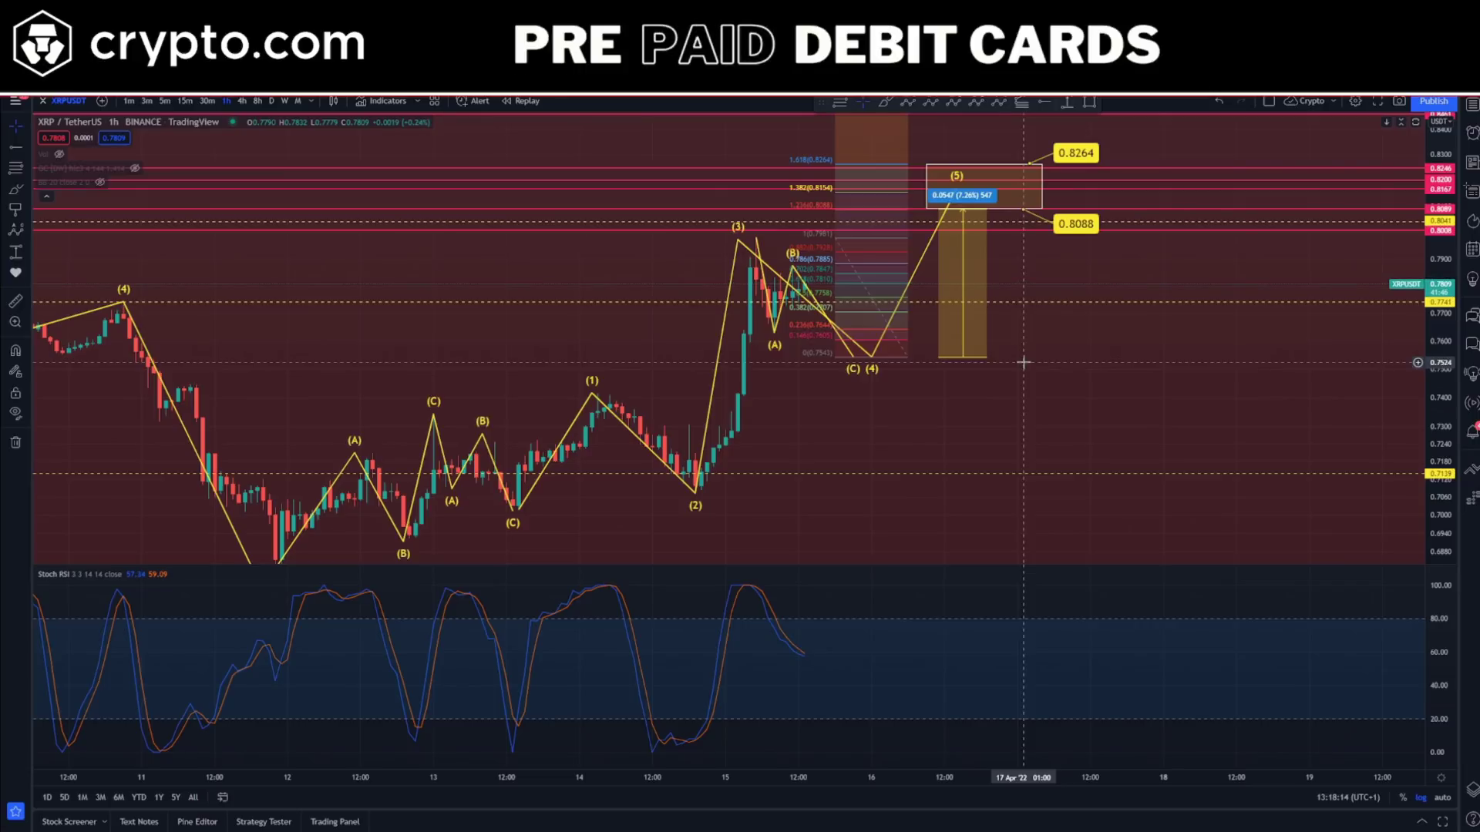
pyautogui.click(966, 259)
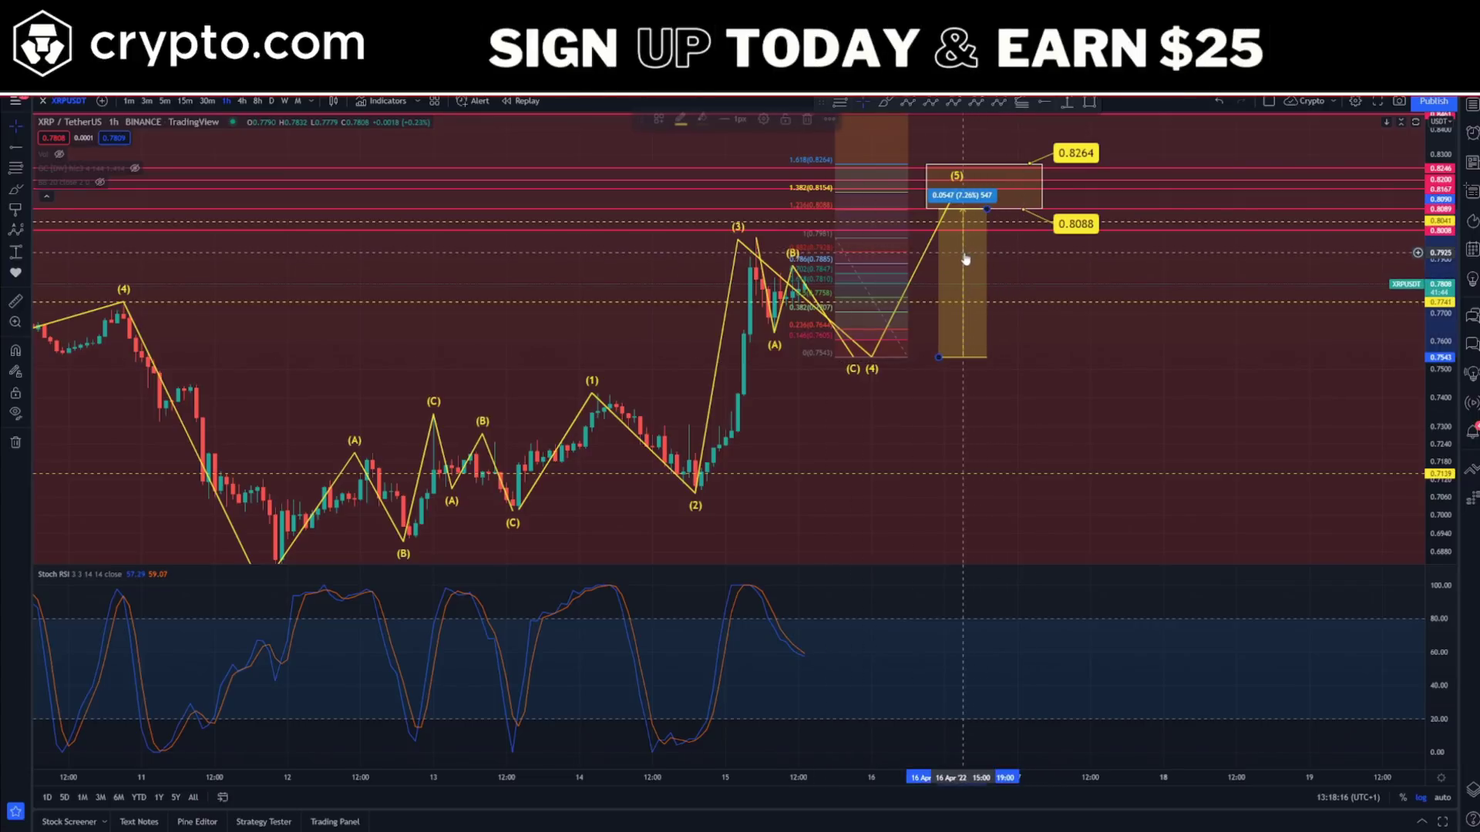
pyautogui.press('Delete')
# Step: View the XRP/USDT price levels on the daily and weekly timeframes
pyautogui.click(271, 100)
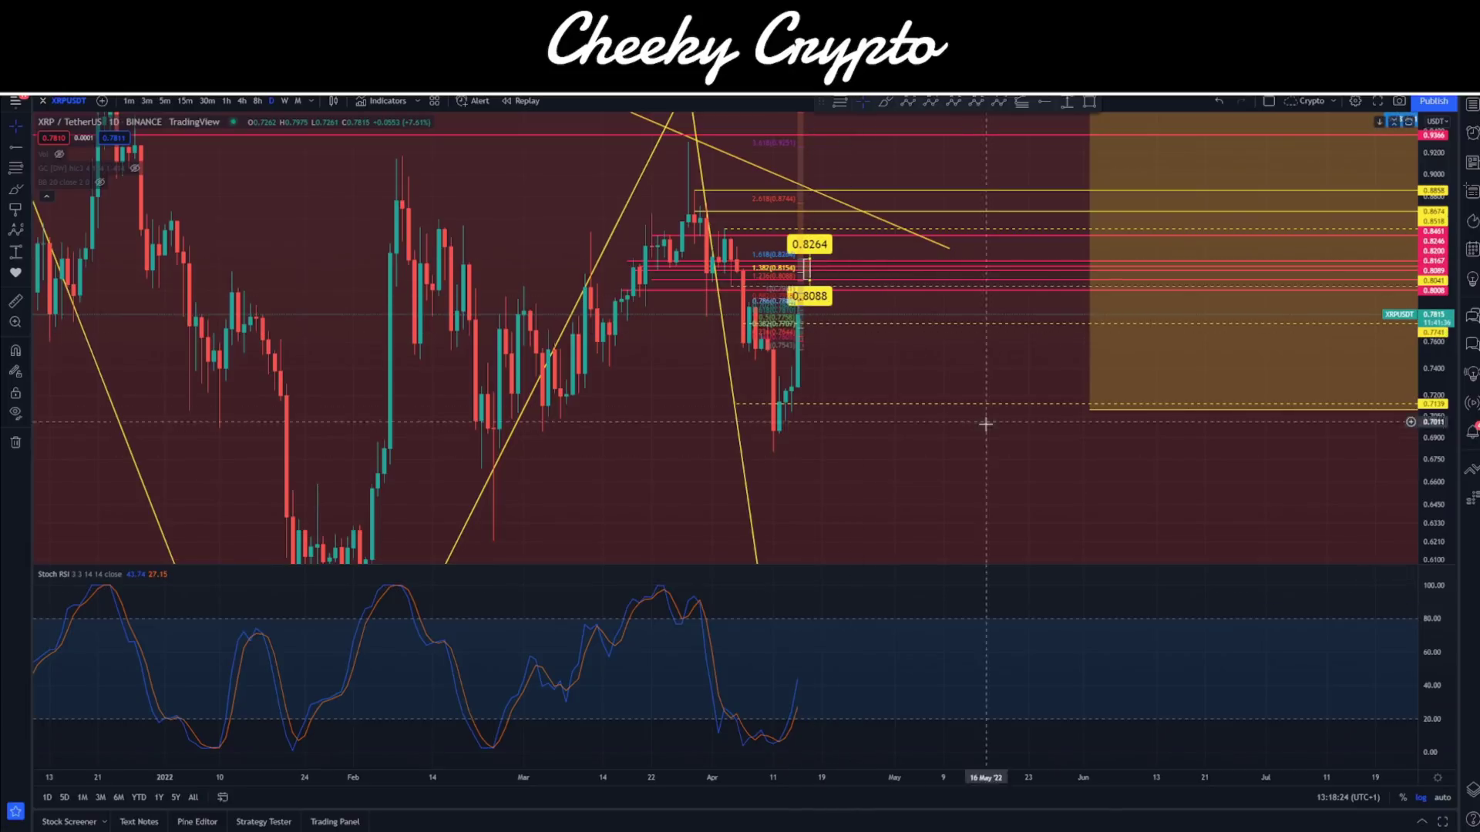
pyautogui.click(283, 101)
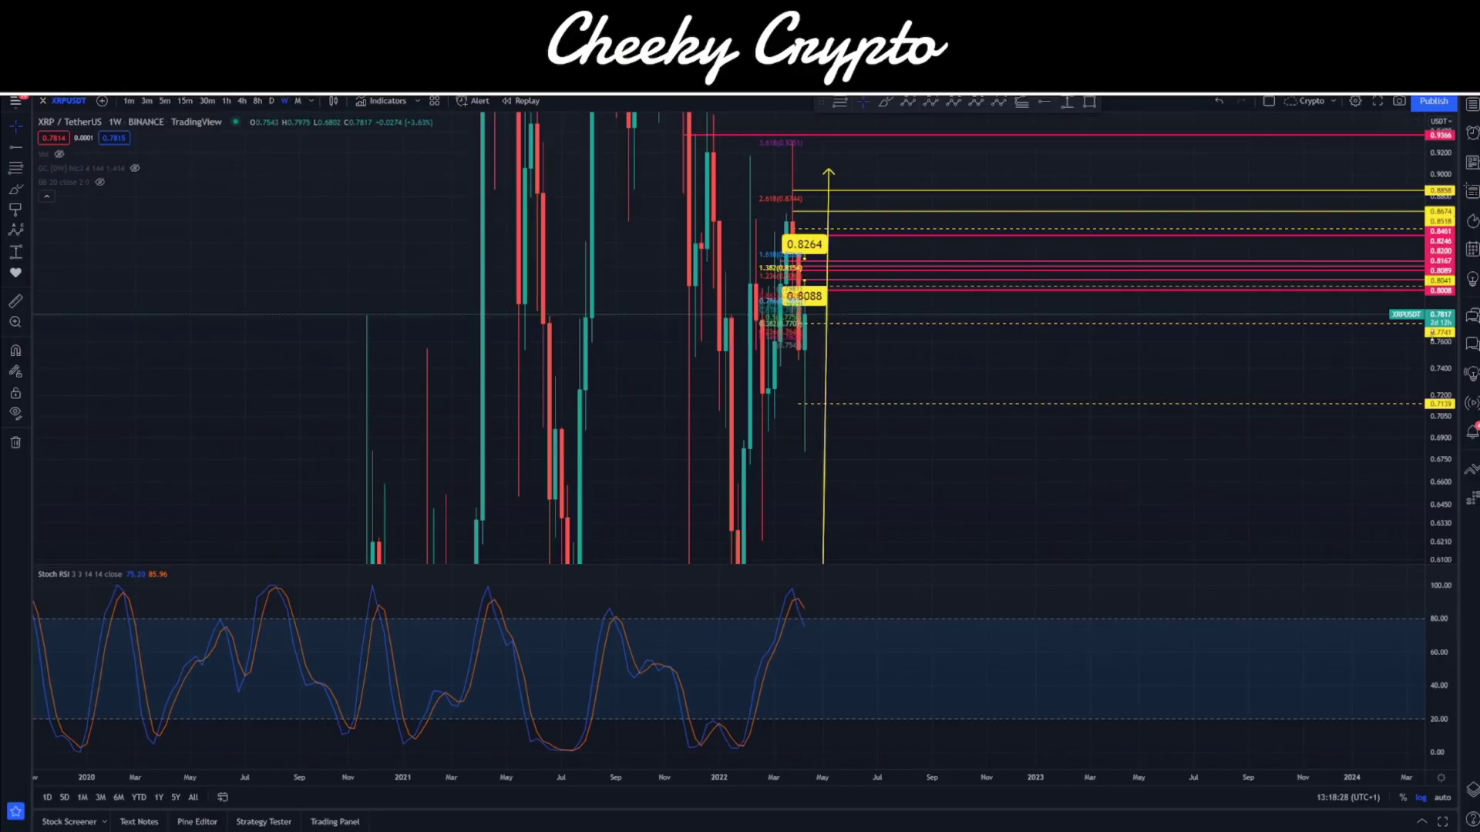
pyautogui.moveTo(1432, 336); pyautogui.dragTo(1432, 506)
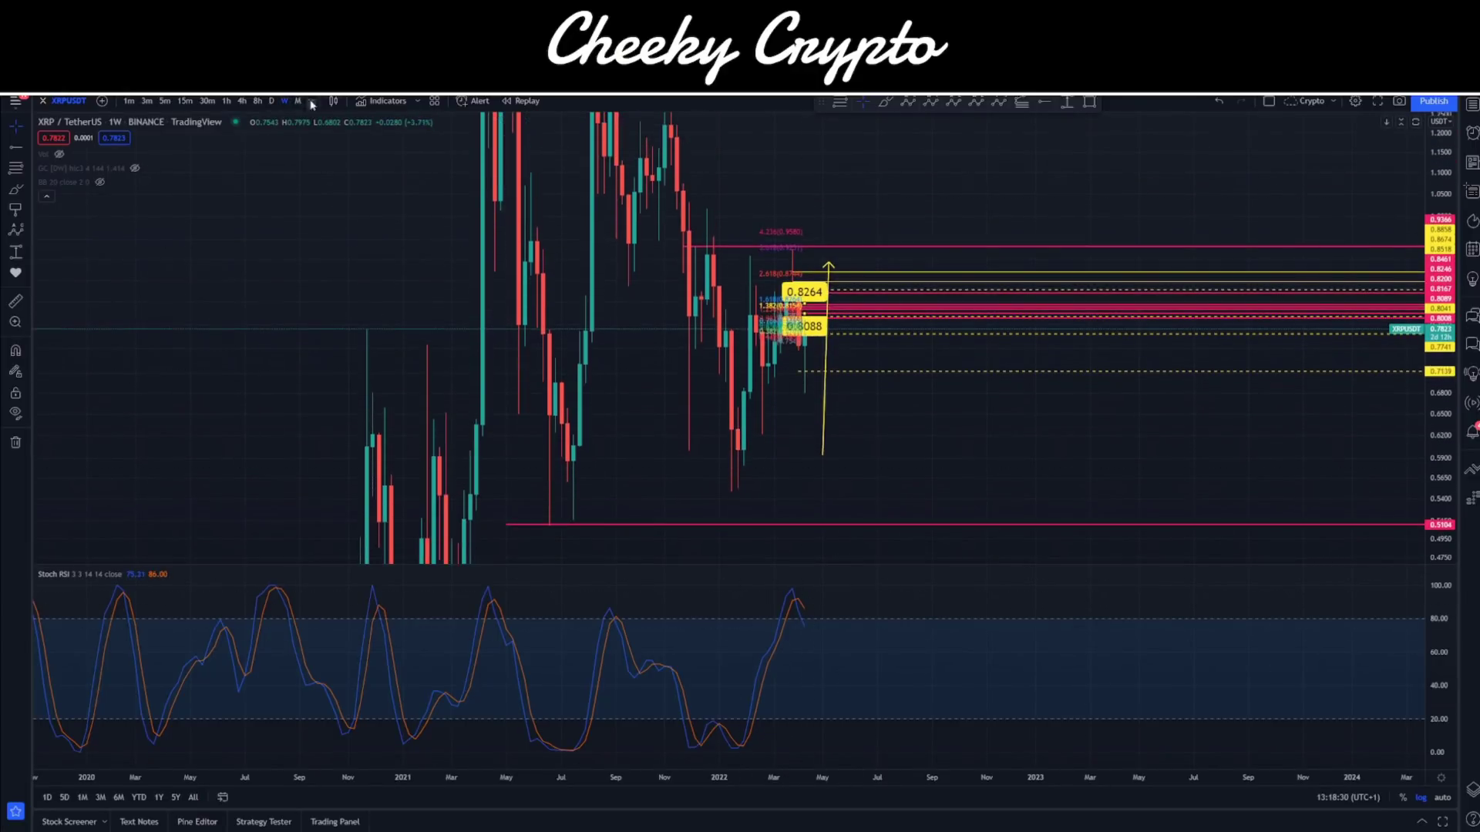
# Step: Return to the daily timeframe and move wave (E) along the lower trendline to about 22 April 2022
pyautogui.click(271, 101)
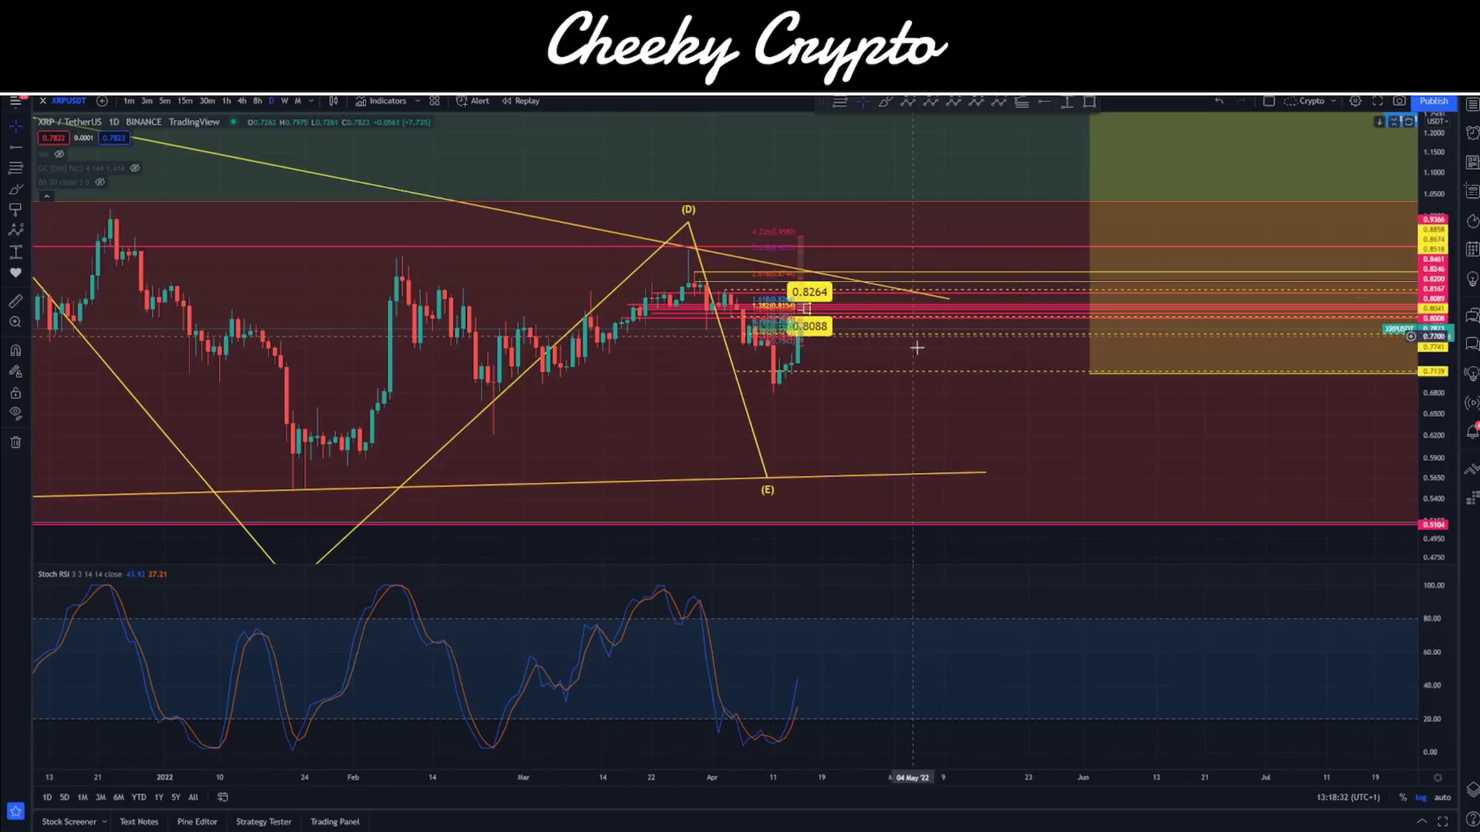
pyautogui.moveTo(1432, 447); pyautogui.dragTo(1432, 368)
pyautogui.moveTo(1183, 482); pyautogui.dragTo(1244, 429)
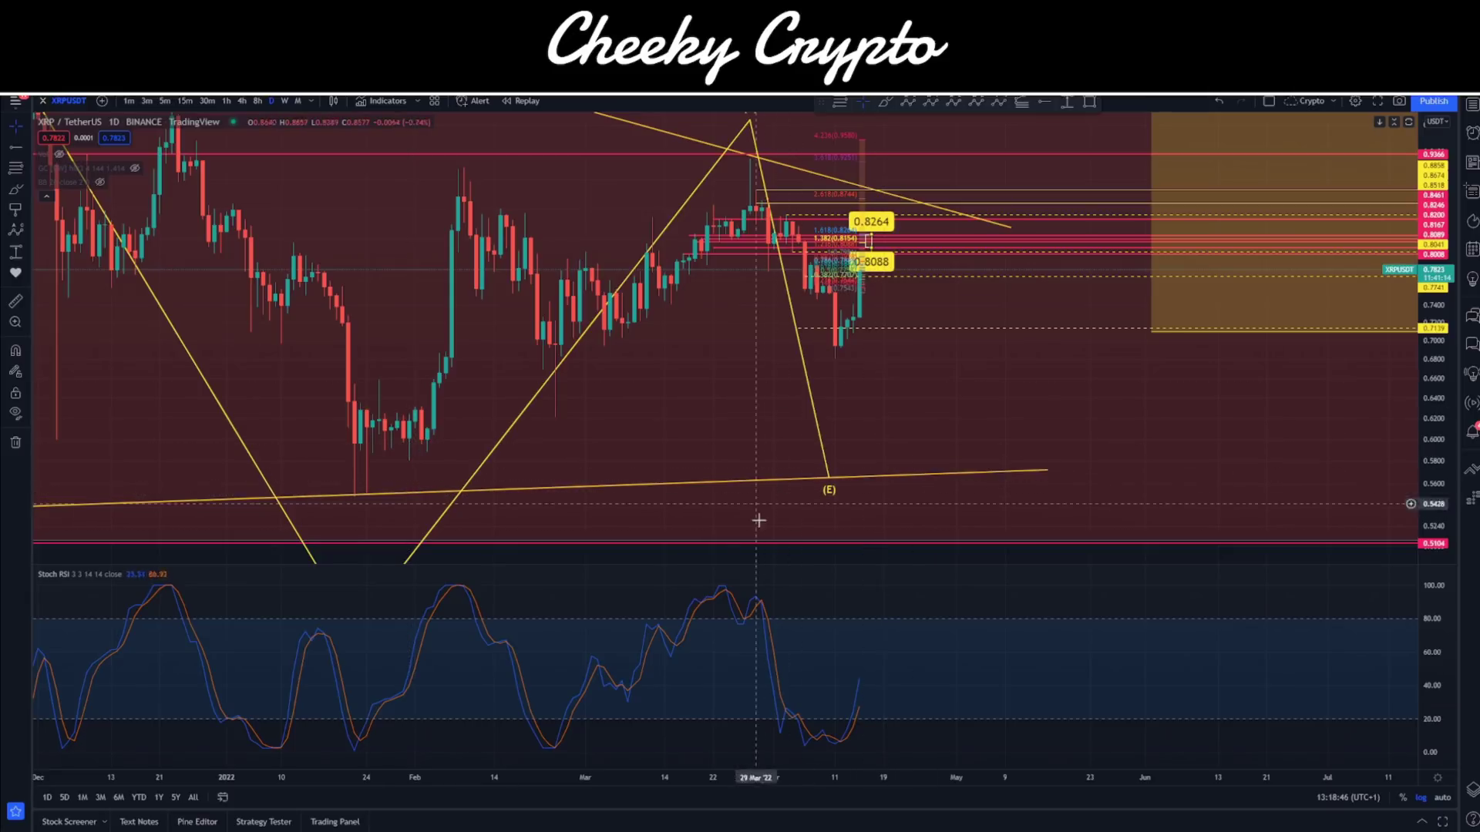
pyautogui.moveTo(1144, 404); pyautogui.dragTo(1146, 429)
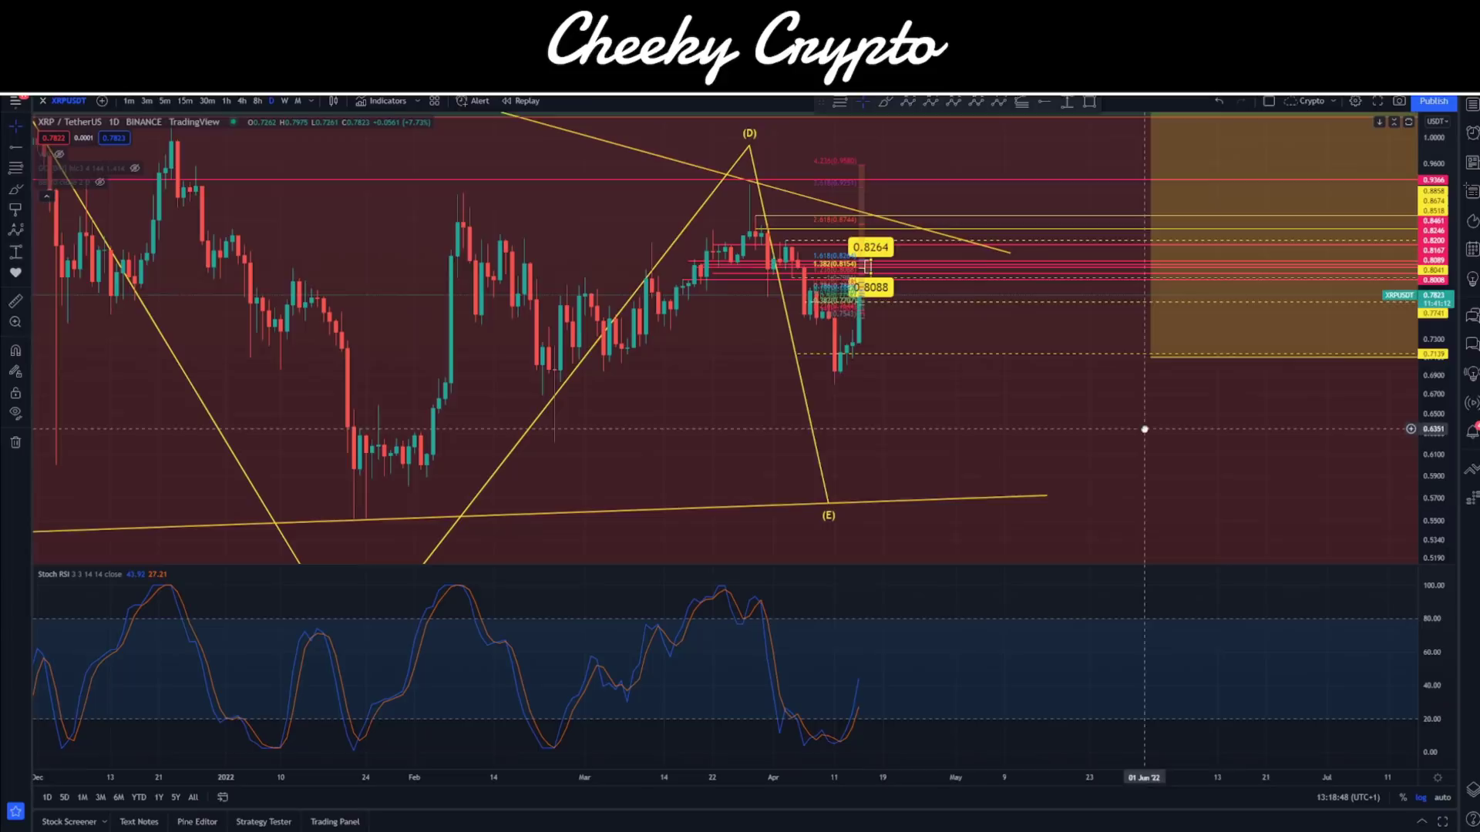
pyautogui.moveTo(1432, 383); pyautogui.dragTo(1432, 449)
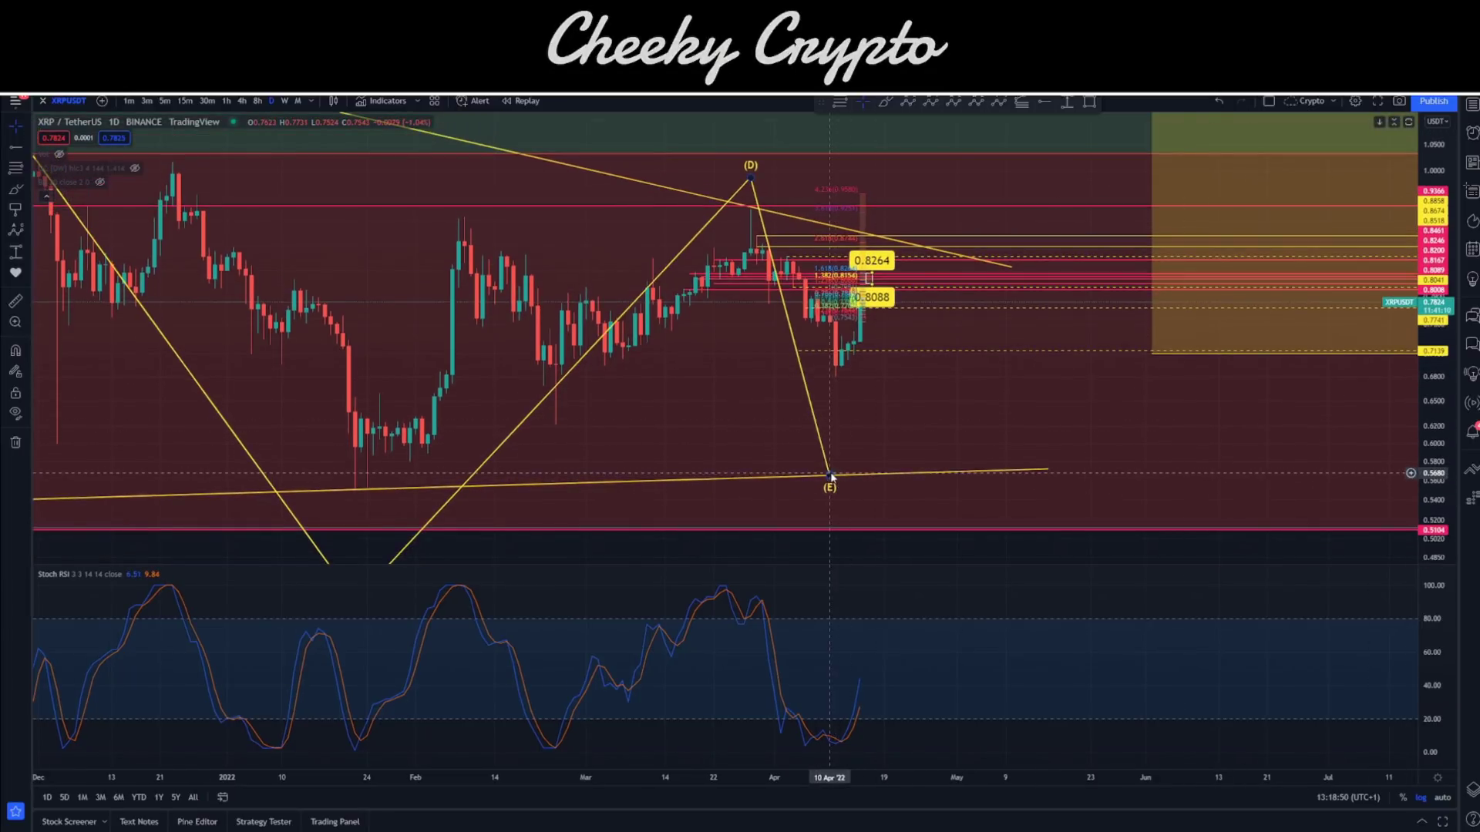
pyautogui.moveTo(829, 475)
pyautogui.mouseDown()
pyautogui.moveTo(876, 416)
pyautogui.moveTo(909, 483)
pyautogui.moveTo(875, 455)
pyautogui.mouseUp()
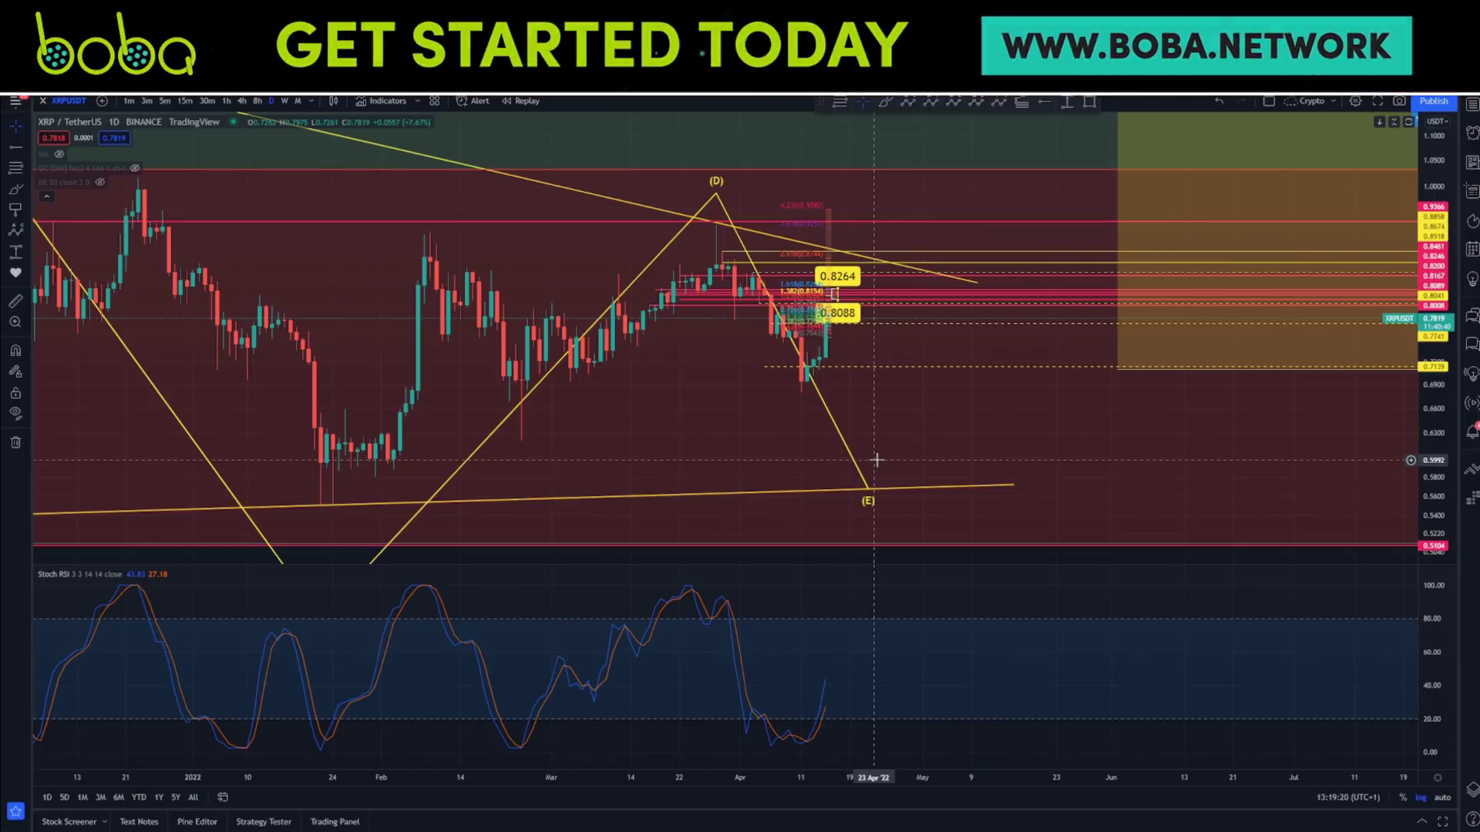
# Step: Examine the larger (A)-(B)-(C)-(D)-(E) triangle in the long-term daily price history
pyautogui.moveTo(1002, 378); pyautogui.dragTo(1111, 325)
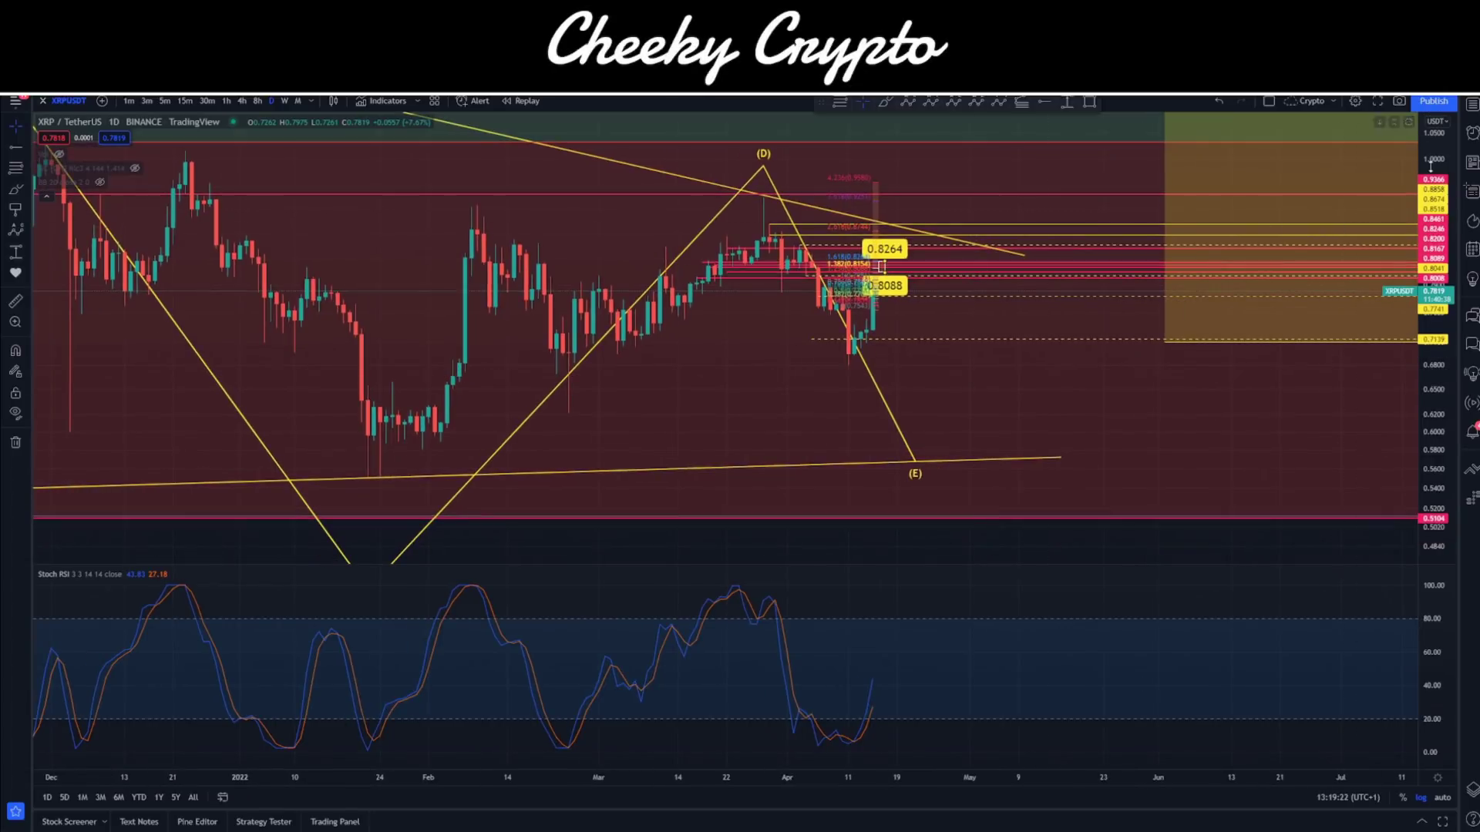
pyautogui.scroll(-6, 1111, 325)
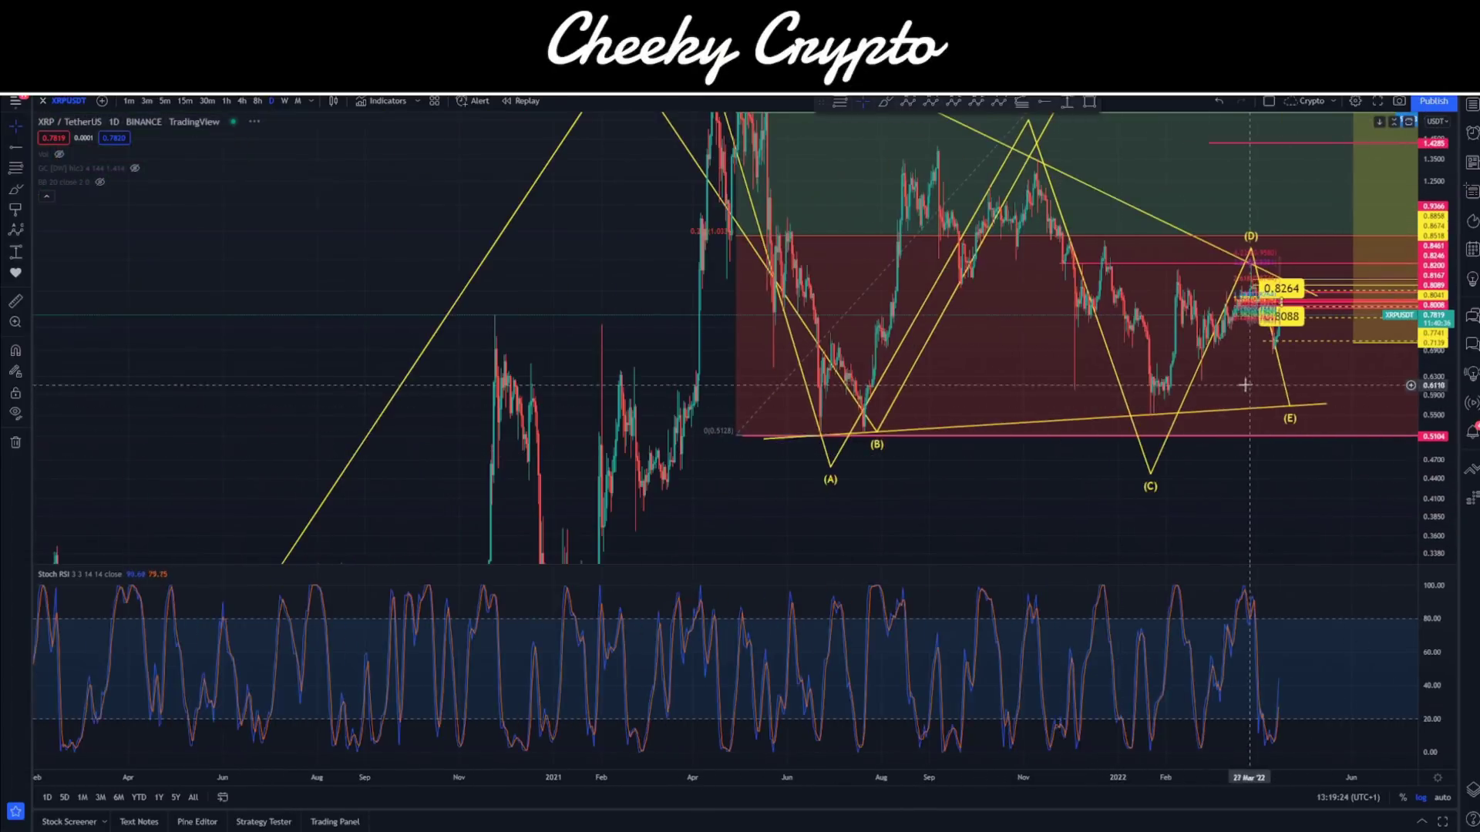
pyautogui.moveTo(1246, 386); pyautogui.dragTo(1092, 421)
pyautogui.moveTo(1432, 228); pyautogui.dragTo(1432, 408)
pyautogui.scroll(-5, 1156, 429)
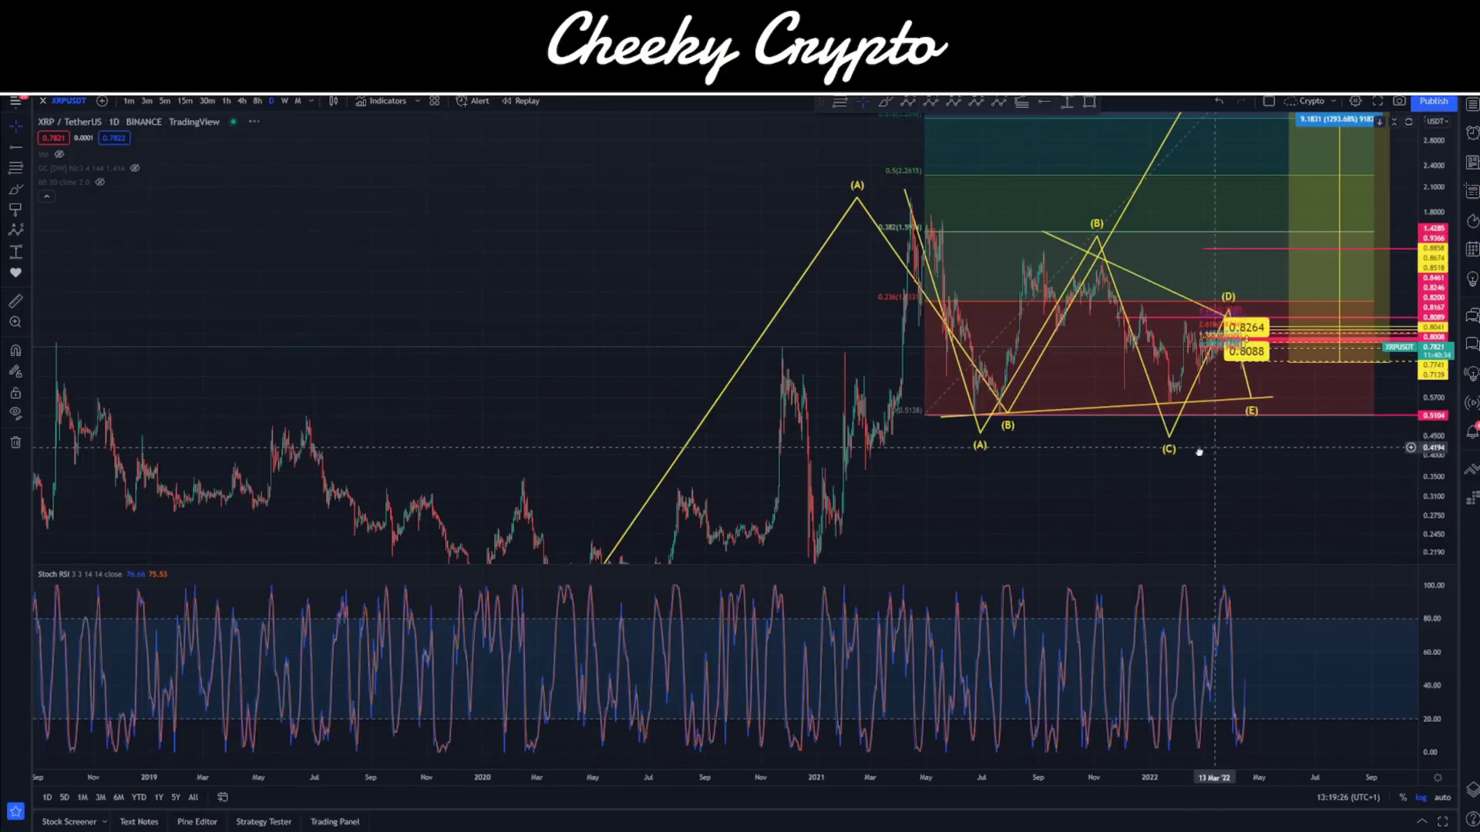
pyautogui.moveTo(1080, 506); pyautogui.dragTo(1010, 475)
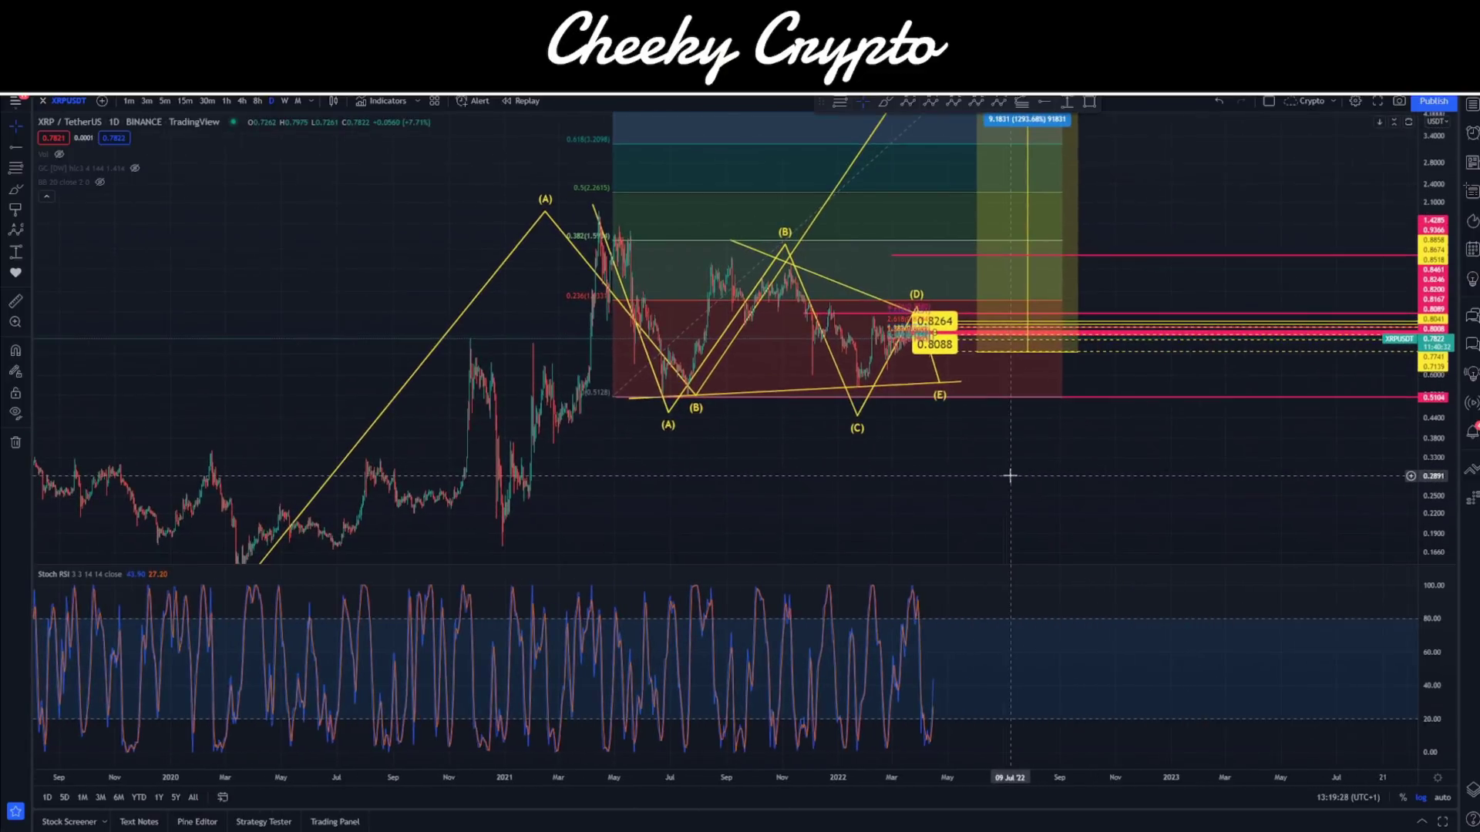
# Step: Maximize the price pane and examine the projected rise from the triangle up to the long-term wave (C) target
pyautogui.doubleClick(1010, 475)
pyautogui.moveTo(1090, 545); pyautogui.dragTo(1041, 517)
pyautogui.moveTo(1447, 191); pyautogui.dragTo(1448, 223)
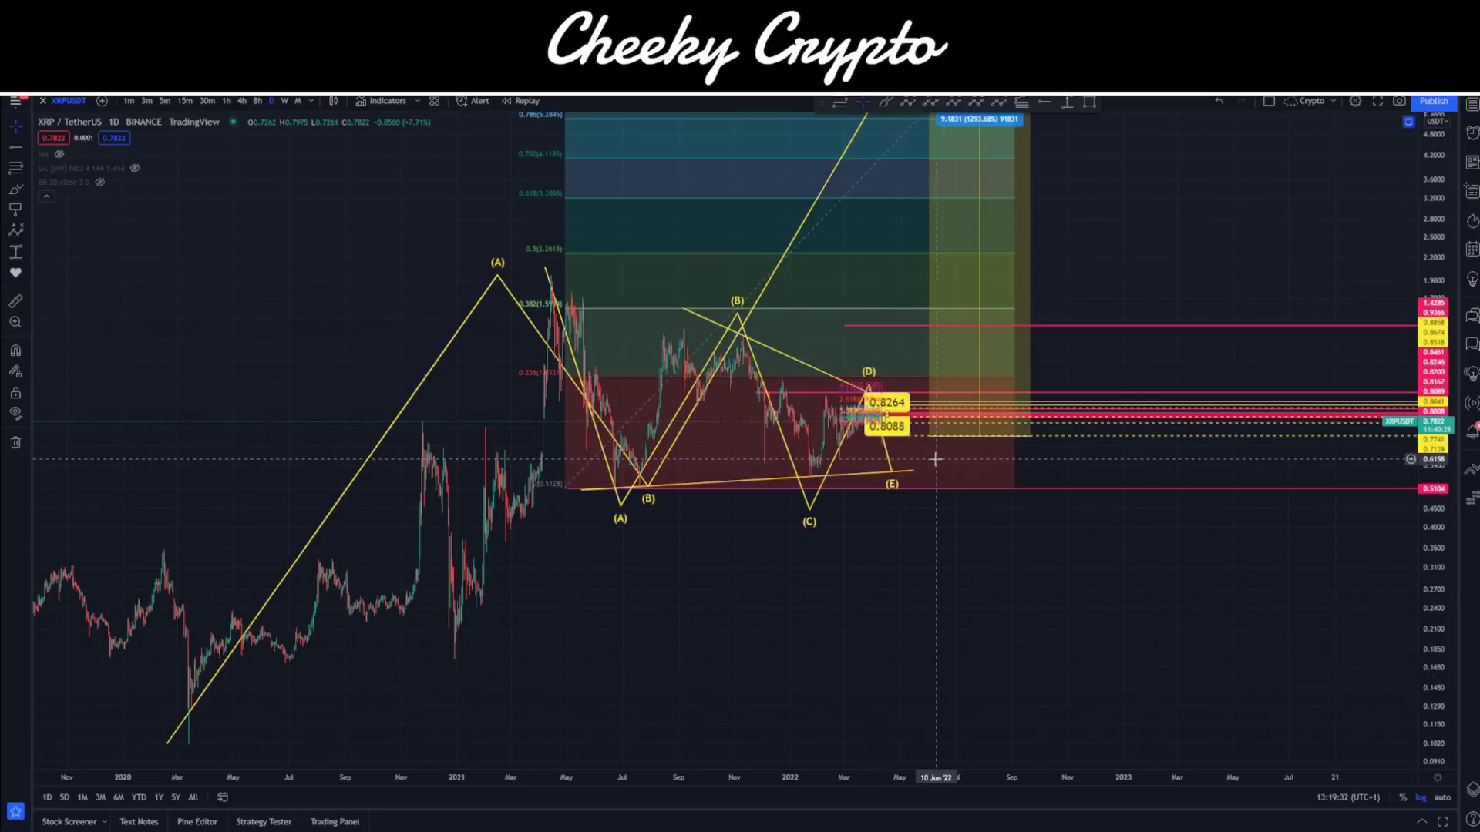
pyautogui.moveTo(1123, 255); pyautogui.dragTo(1118, 430)
pyautogui.moveTo(1430, 233); pyautogui.dragTo(1430, 400)
pyautogui.moveTo(1192, 400); pyautogui.dragTo(1267, 321)
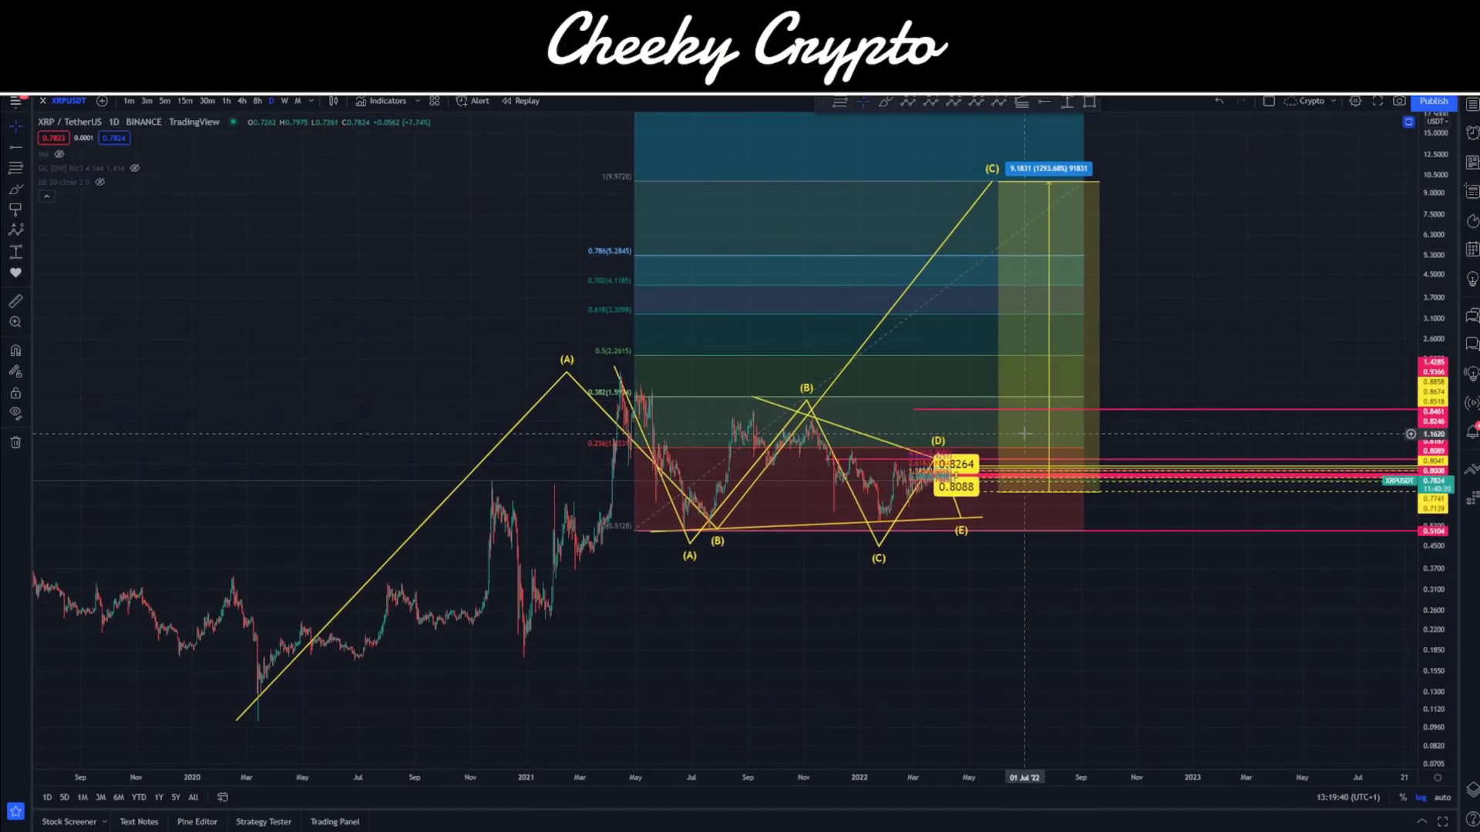